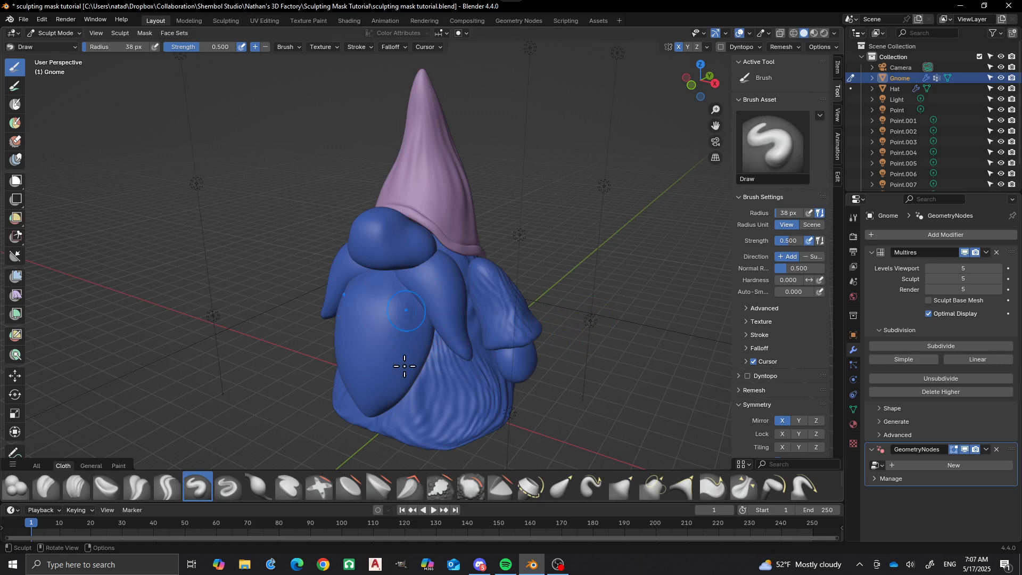
- Try sculpting vertical hair strands down the front of the gnome's beard with the Draw brush at 38 px radius
{"action": "scroll", "coordinate": [422, 292], "scroll_direction": "down", "scroll_amount": 1}
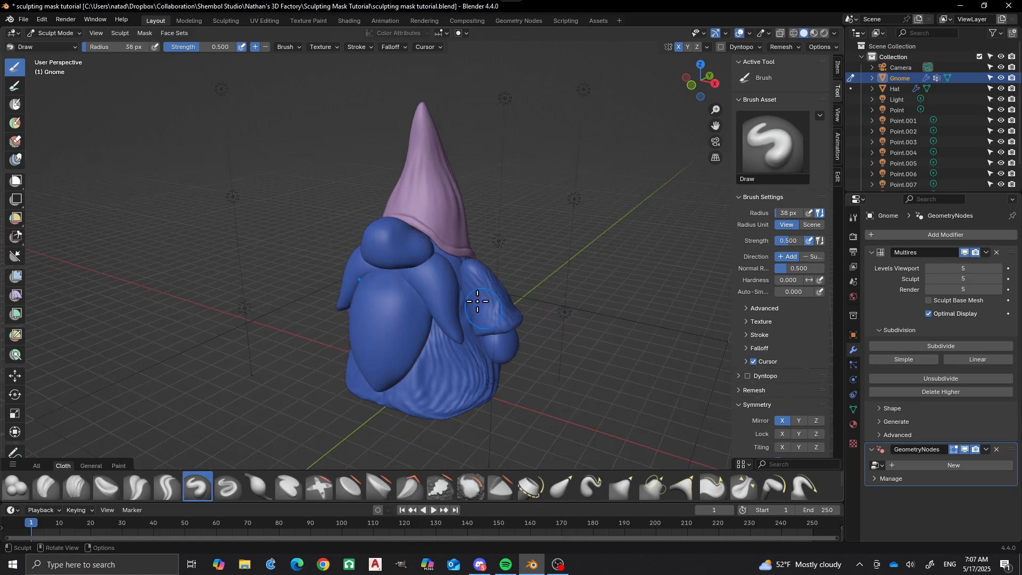
{"action": "middle_click_drag", "start_coordinate": [477, 302], "coordinate": [507, 338], "text": "ctrl"}
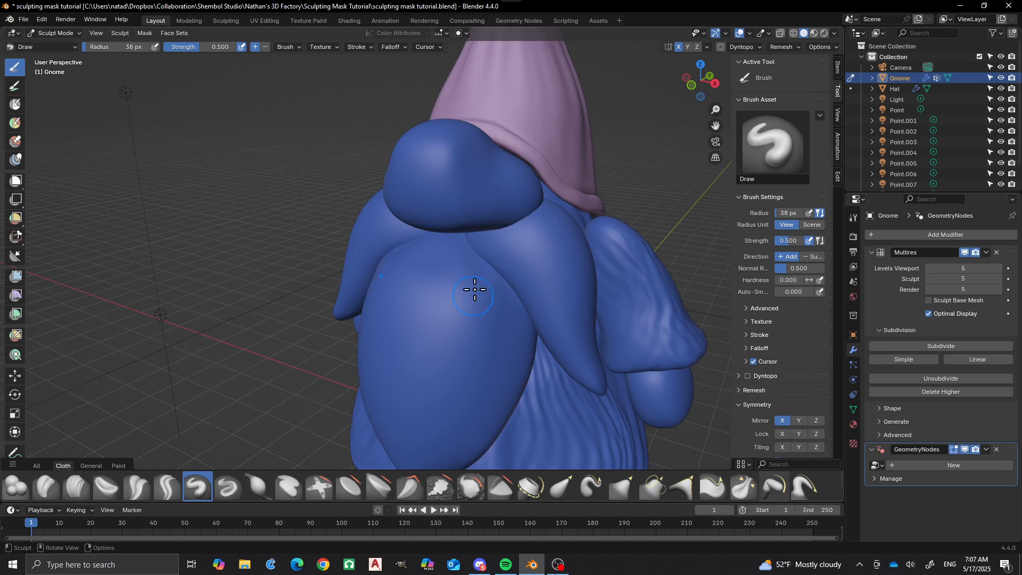
{"action": "left_click_drag", "start_coordinate": [471, 269], "coordinate": [452, 383]}
{"action": "mouse_move", "coordinate": [460, 342]}
{"action": "left_mouse_down"}
{"action": "mouse_move", "coordinate": [445, 246]}
{"action": "mouse_move", "coordinate": [444, 429]}
{"action": "mouse_move", "coordinate": [497, 310]}
{"action": "mouse_move", "coordinate": [467, 434]}
{"action": "mouse_move", "coordinate": [486, 299]}
{"action": "mouse_move", "coordinate": [468, 420]}
{"action": "mouse_move", "coordinate": [497, 354]}
{"action": "mouse_move", "coordinate": [514, 347]}
{"action": "mouse_move", "coordinate": [503, 389]}
{"action": "left_mouse_up"}
{"action": "left_click_drag", "start_coordinate": [511, 299], "coordinate": [498, 326]}
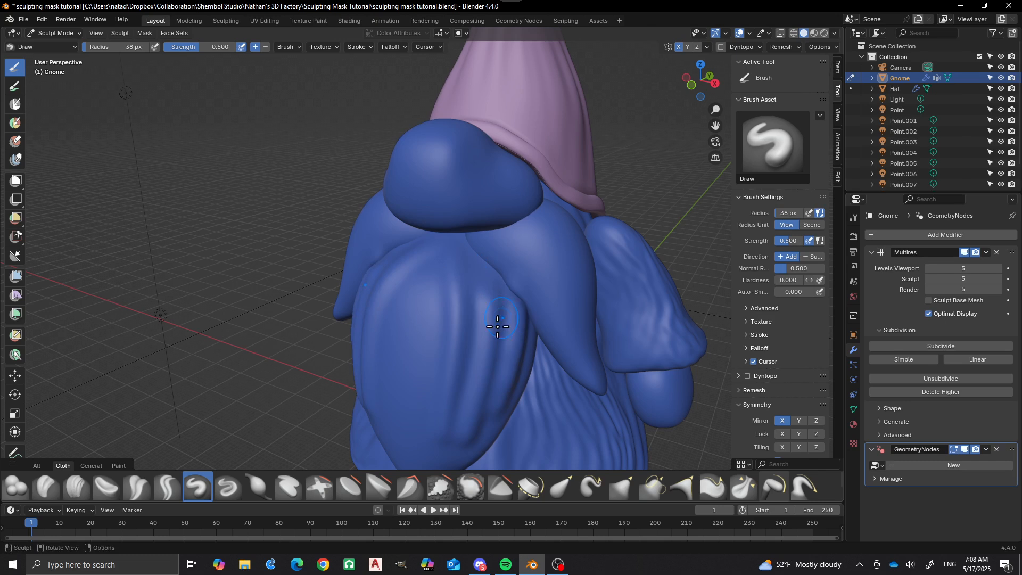
{"action": "mouse_move", "coordinate": [456, 273]}
{"action": "left_mouse_down"}
{"action": "mouse_move", "coordinate": [429, 326]}
{"action": "mouse_move", "coordinate": [422, 445]}
{"action": "mouse_move", "coordinate": [422, 372]}
{"action": "mouse_move", "coordinate": [447, 392]}
{"action": "left_mouse_up"}
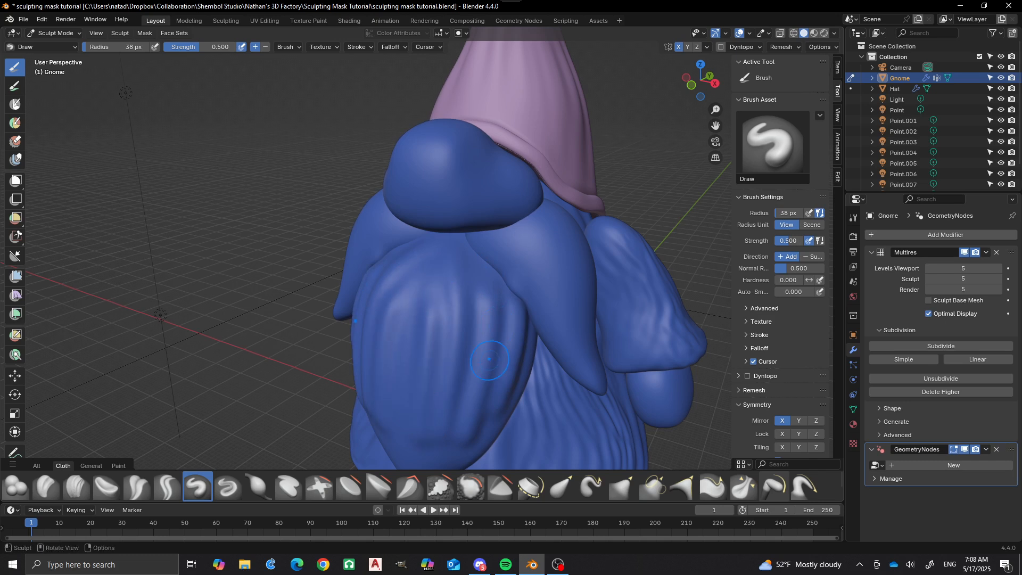
- Try extending the sculpted hair strands down to the beard's lower tip with the Draw brush
{"action": "middle_click_drag", "start_coordinate": [527, 343], "coordinate": [568, 240], "text": "shift"}
{"action": "scroll", "coordinate": [530, 282], "scroll_direction": "up", "scroll_amount": 1}
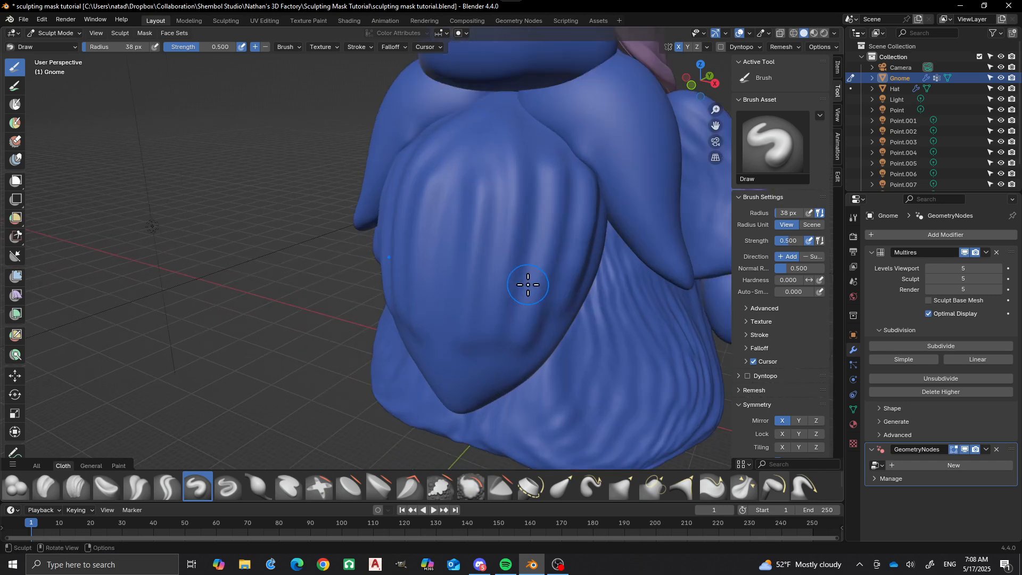
{"action": "mouse_move", "coordinate": [528, 285]}
{"action": "left_mouse_down"}
{"action": "mouse_move", "coordinate": [479, 374]}
{"action": "mouse_move", "coordinate": [533, 324]}
{"action": "mouse_move", "coordinate": [543, 337]}
{"action": "mouse_move", "coordinate": [570, 285]}
{"action": "mouse_move", "coordinate": [528, 331]}
{"action": "mouse_move", "coordinate": [525, 269]}
{"action": "mouse_move", "coordinate": [500, 370]}
{"action": "mouse_move", "coordinate": [479, 313]}
{"action": "mouse_move", "coordinate": [470, 336]}
{"action": "left_mouse_up"}
{"action": "mouse_move", "coordinate": [459, 380]}
{"action": "left_mouse_down"}
{"action": "mouse_move", "coordinate": [465, 207]}
{"action": "mouse_move", "coordinate": [452, 370]}
{"action": "mouse_move", "coordinate": [495, 190]}
{"action": "mouse_move", "coordinate": [463, 358]}
{"action": "mouse_move", "coordinate": [477, 368]}
{"action": "left_mouse_up"}
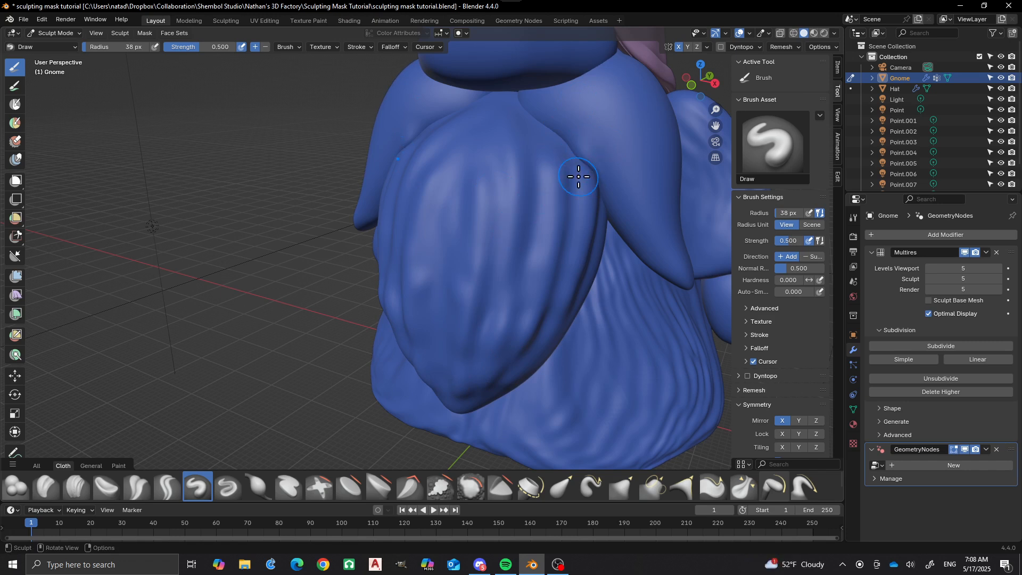
- Undo all the Draw strokes on the beard
{"action": "key", "text": "ctrl"}
{"action": "key", "text": "ctrl+z"}
{"action": "key", "text": "ctrl+z"}
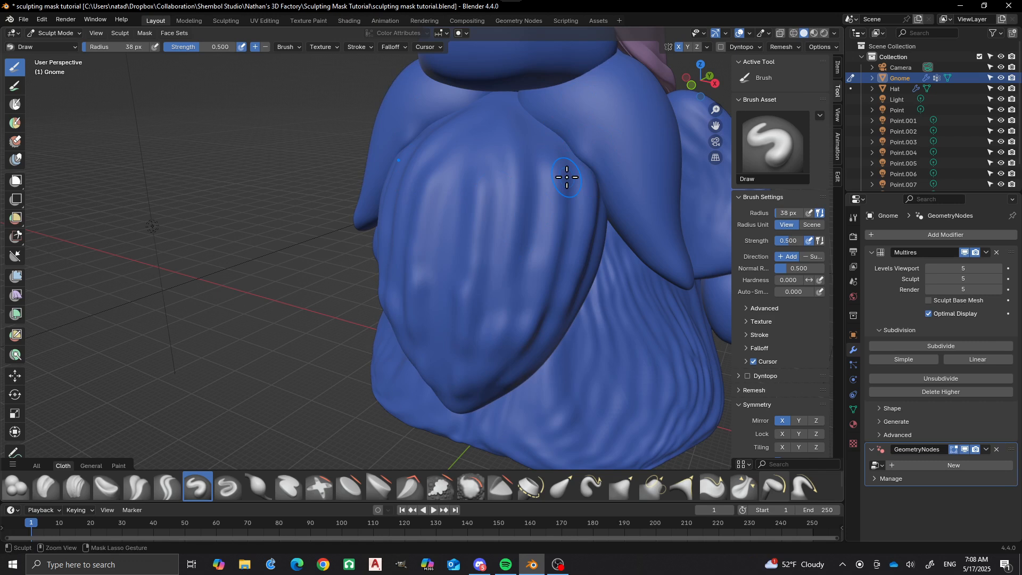
{"action": "key", "text": "ctrl+z"}
{"action": "key", "text": "ctrl+z"}
{"action": "key", "text": "ctrl+z"}
{"action": "key", "text": "ctrl+z"}
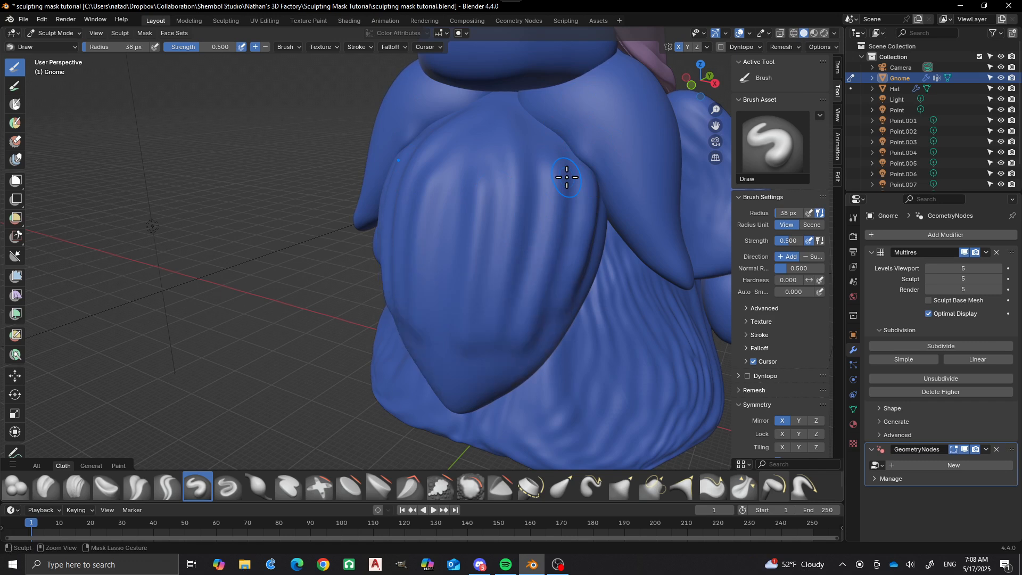
{"action": "key", "text": "ctrl+z"}
{"action": "key", "text": "ctrl+z"}
{"action": "key", "text": "ctrl+z"}
{"action": "key", "text": "ctrl+z"}
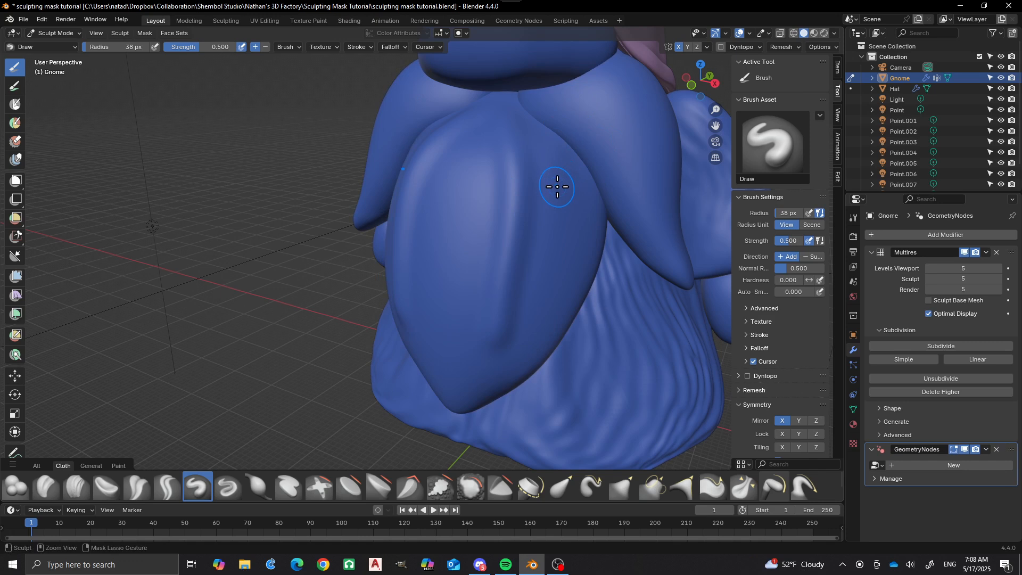
- Choose the Mask brush and paint a mask over the gnome's moustache and nose
{"action": "middle_click_drag", "start_coordinate": [525, 187], "coordinate": [514, 187]}
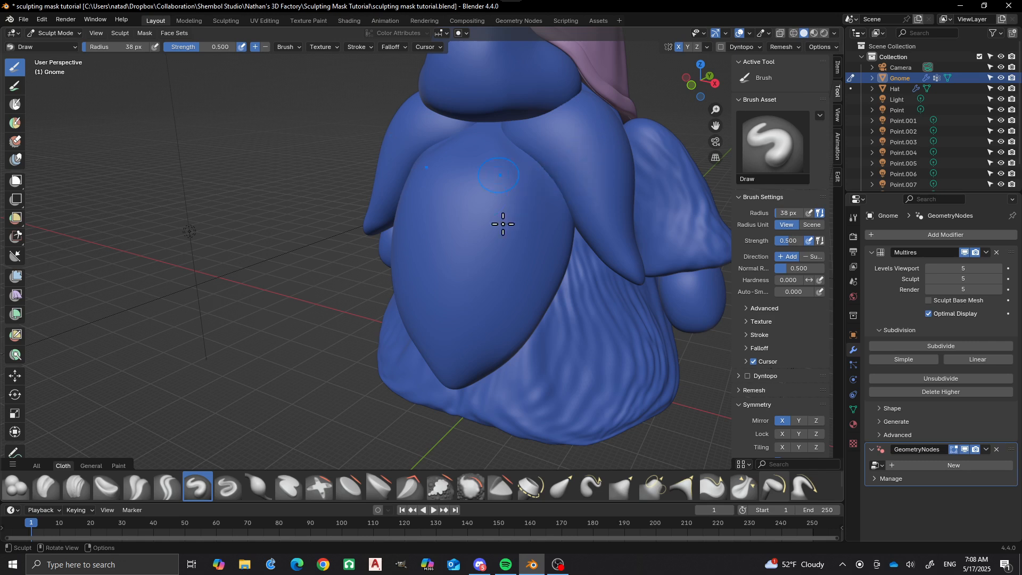
{"action": "scroll", "coordinate": [528, 488], "scroll_direction": "down", "scroll_amount": 2}
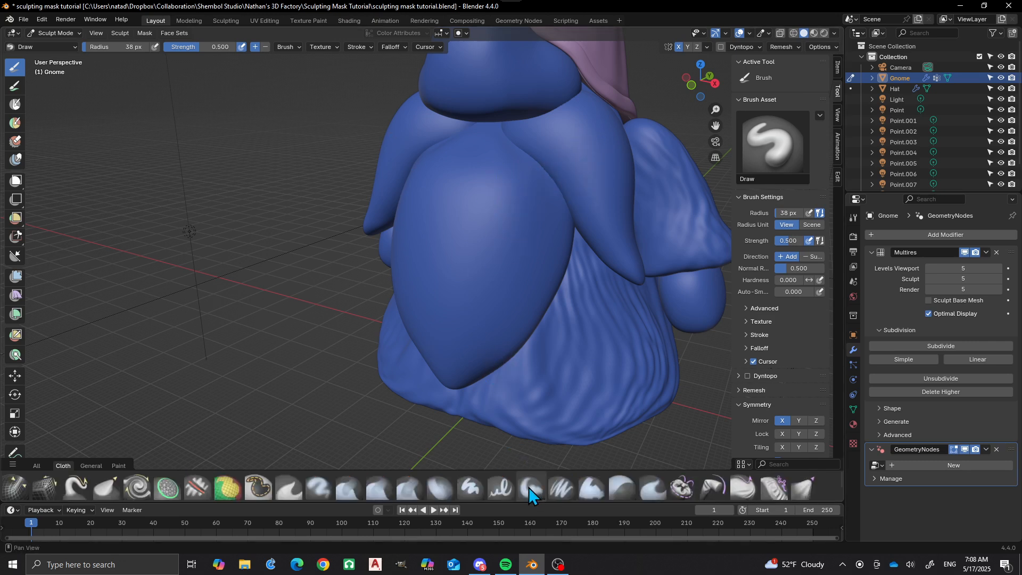
{"action": "left_click", "coordinate": [258, 487]}
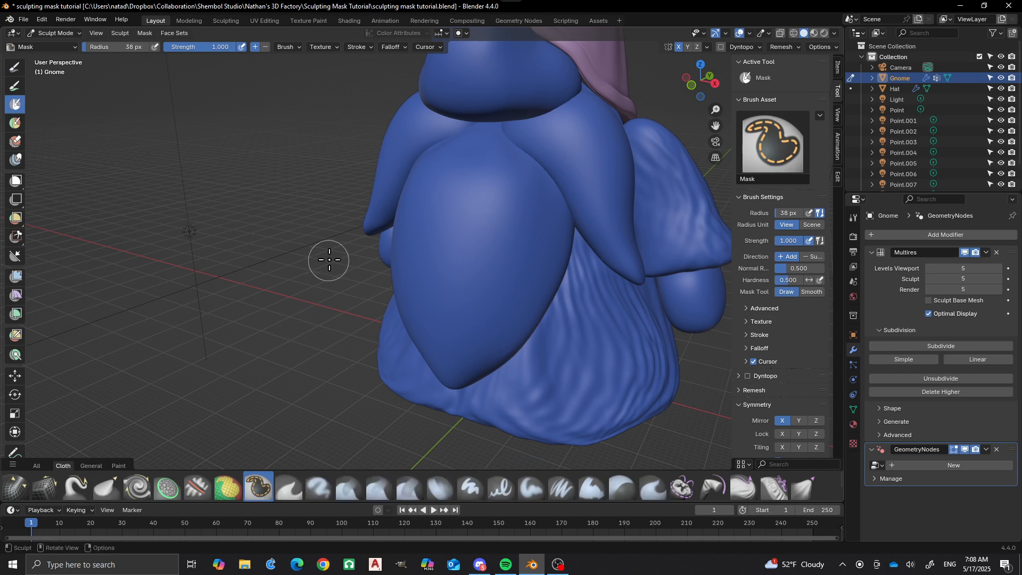
{"action": "mouse_move", "coordinate": [330, 260]}
{"action": "middle_mouse_down"}
{"action": "mouse_move", "coordinate": [442, 206]}
{"action": "mouse_move", "coordinate": [372, 294]}
{"action": "mouse_move", "coordinate": [426, 239]}
{"action": "middle_mouse_up"}
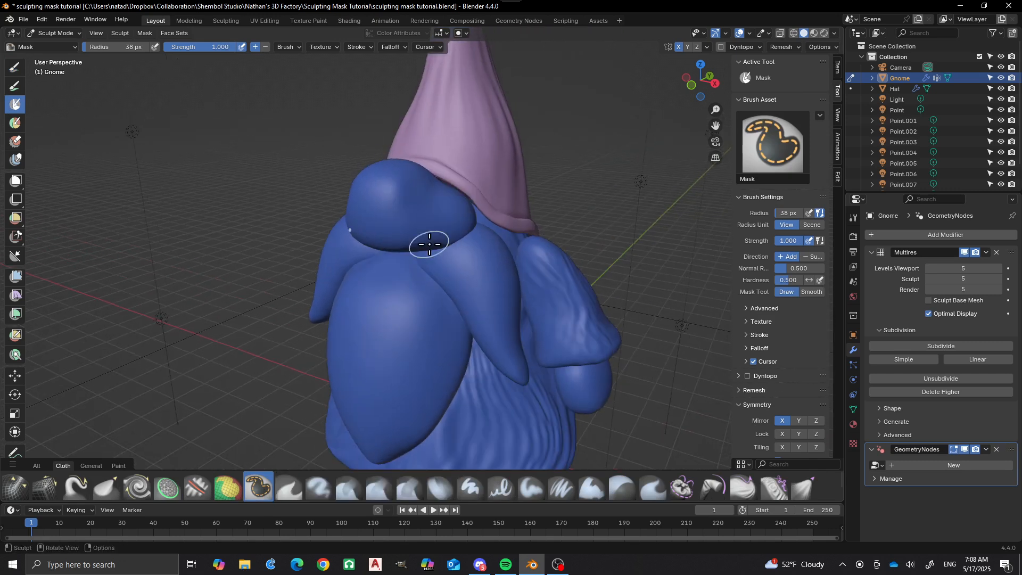
{"action": "middle_click_drag", "start_coordinate": [413, 281], "coordinate": [388, 318]}
{"action": "scroll", "coordinate": [431, 250], "scroll_direction": "up", "scroll_amount": 3}
{"action": "middle_click_drag", "start_coordinate": [536, 306], "coordinate": [472, 253], "text": "shift"}
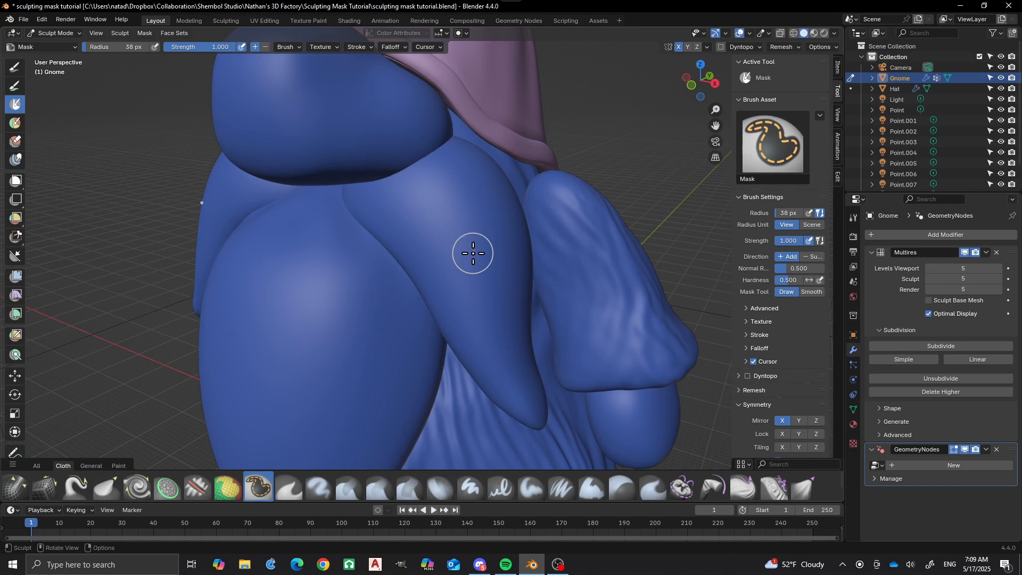
{"action": "mouse_move", "coordinate": [473, 252]}
{"action": "left_mouse_down"}
{"action": "mouse_move", "coordinate": [429, 228]}
{"action": "mouse_move", "coordinate": [479, 296]}
{"action": "mouse_move", "coordinate": [468, 229]}
{"action": "mouse_move", "coordinate": [461, 245]}
{"action": "left_mouse_up"}
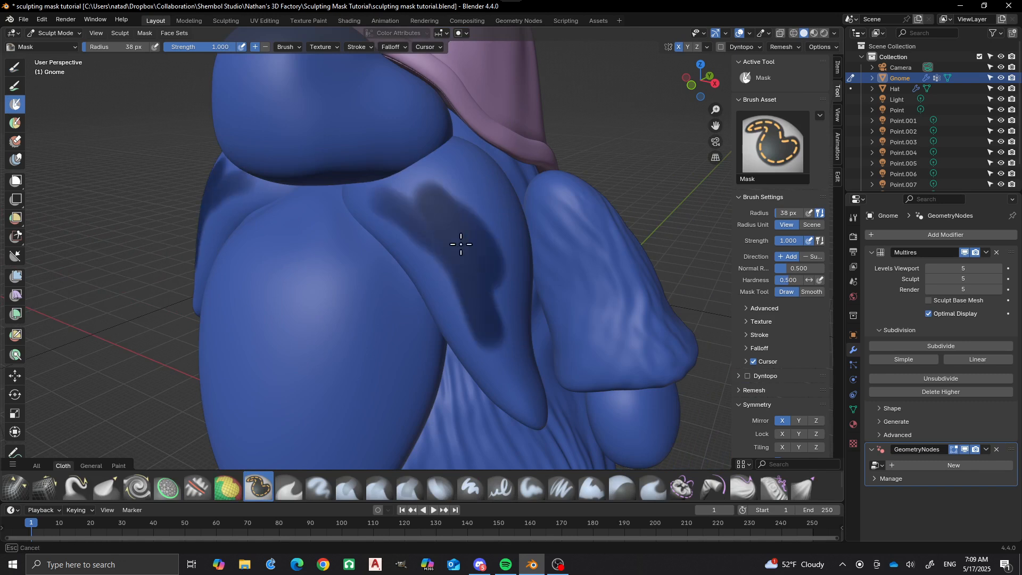
{"action": "mouse_move", "coordinate": [472, 295]}
{"action": "left_mouse_down"}
{"action": "mouse_move", "coordinate": [382, 201]}
{"action": "mouse_move", "coordinate": [418, 258]}
{"action": "mouse_move", "coordinate": [378, 221]}
{"action": "mouse_move", "coordinate": [441, 270]}
{"action": "mouse_move", "coordinate": [473, 317]}
{"action": "mouse_move", "coordinate": [454, 277]}
{"action": "mouse_move", "coordinate": [479, 337]}
{"action": "mouse_move", "coordinate": [440, 287]}
{"action": "mouse_move", "coordinate": [431, 196]}
{"action": "mouse_move", "coordinate": [314, 96]}
{"action": "mouse_move", "coordinate": [335, 86]}
{"action": "mouse_move", "coordinate": [357, 123]}
{"action": "mouse_move", "coordinate": [420, 103]}
{"action": "mouse_move", "coordinate": [399, 137]}
{"action": "mouse_move", "coordinate": [433, 107]}
{"action": "mouse_move", "coordinate": [433, 190]}
{"action": "mouse_move", "coordinate": [424, 159]}
{"action": "mouse_move", "coordinate": [520, 265]}
{"action": "mouse_move", "coordinate": [504, 251]}
{"action": "mouse_move", "coordinate": [516, 290]}
{"action": "mouse_move", "coordinate": [463, 178]}
{"action": "mouse_move", "coordinate": [531, 388]}
{"action": "mouse_move", "coordinate": [513, 403]}
{"action": "mouse_move", "coordinate": [463, 340]}
{"action": "mouse_move", "coordinate": [419, 244]}
{"action": "left_mouse_up"}
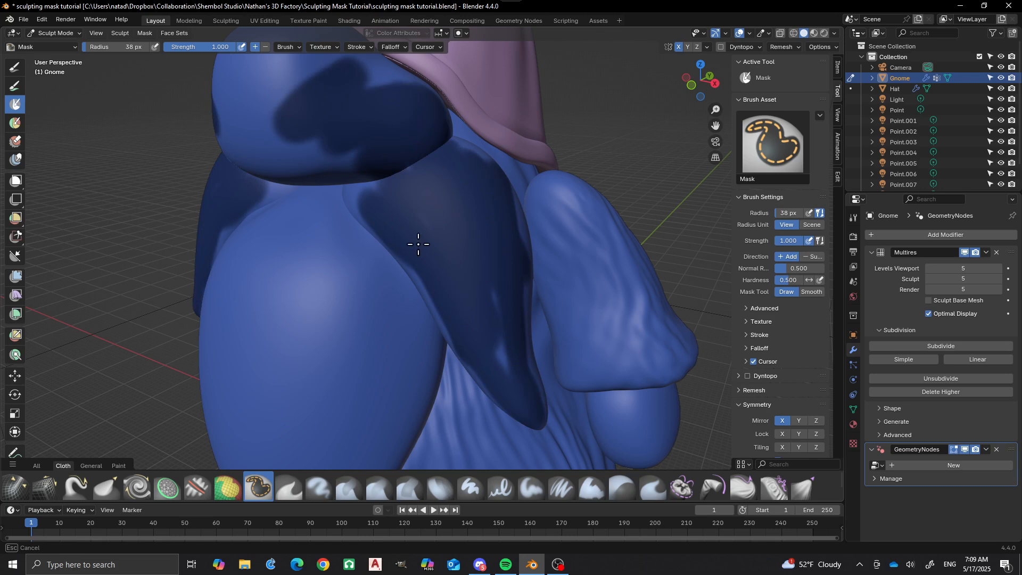
{"action": "mouse_move", "coordinate": [399, 206]}
{"action": "left_mouse_down"}
{"action": "mouse_move", "coordinate": [362, 181]}
{"action": "mouse_move", "coordinate": [352, 191]}
{"action": "mouse_move", "coordinate": [369, 187]}
{"action": "mouse_move", "coordinate": [313, 124]}
{"action": "mouse_move", "coordinate": [313, 143]}
{"action": "mouse_move", "coordinate": [228, 144]}
{"action": "mouse_move", "coordinate": [269, 103]}
{"action": "mouse_move", "coordinate": [341, 147]}
{"action": "mouse_move", "coordinate": [352, 166]}
{"action": "left_mouse_up"}
{"action": "mouse_move", "coordinate": [384, 103]}
{"action": "left_mouse_down"}
{"action": "mouse_move", "coordinate": [338, 64]}
{"action": "mouse_move", "coordinate": [372, 64]}
{"action": "mouse_move", "coordinate": [526, 238]}
{"action": "left_mouse_up"}
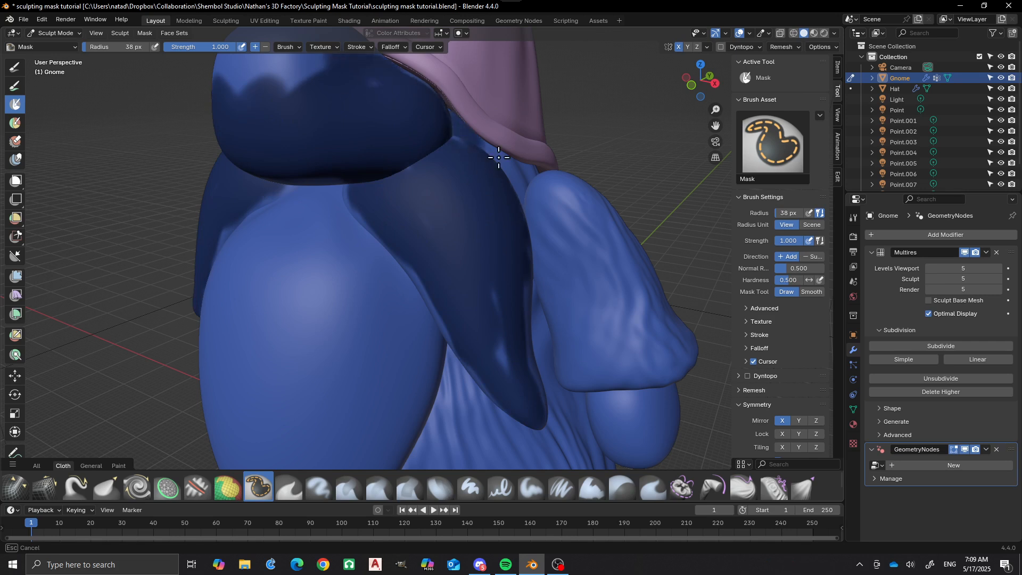
- Enlarge the Mask brush radius to 221 px and paint the mask over the gnome's sleeve and hand
{"action": "left_click_drag", "start_coordinate": [498, 157], "coordinate": [569, 227]}
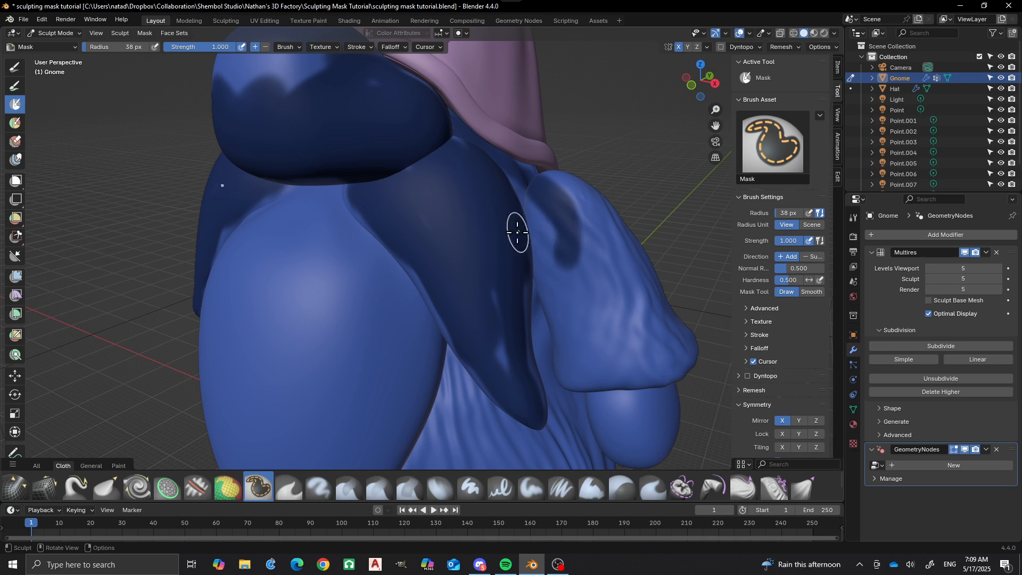
{"action": "key", "text": "f"}
{"action": "left_click", "coordinate": [633, 202]}
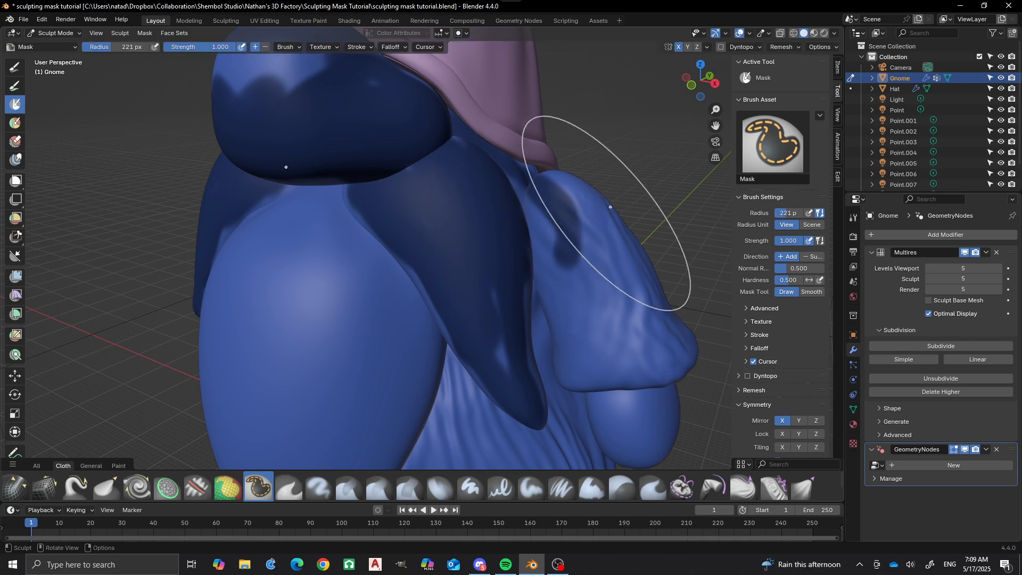
{"action": "mouse_move", "coordinate": [559, 229]}
{"action": "left_mouse_down"}
{"action": "mouse_move", "coordinate": [623, 349]}
{"action": "mouse_move", "coordinate": [502, 226]}
{"action": "mouse_move", "coordinate": [450, 208]}
{"action": "mouse_move", "coordinate": [444, 221]}
{"action": "left_mouse_up"}
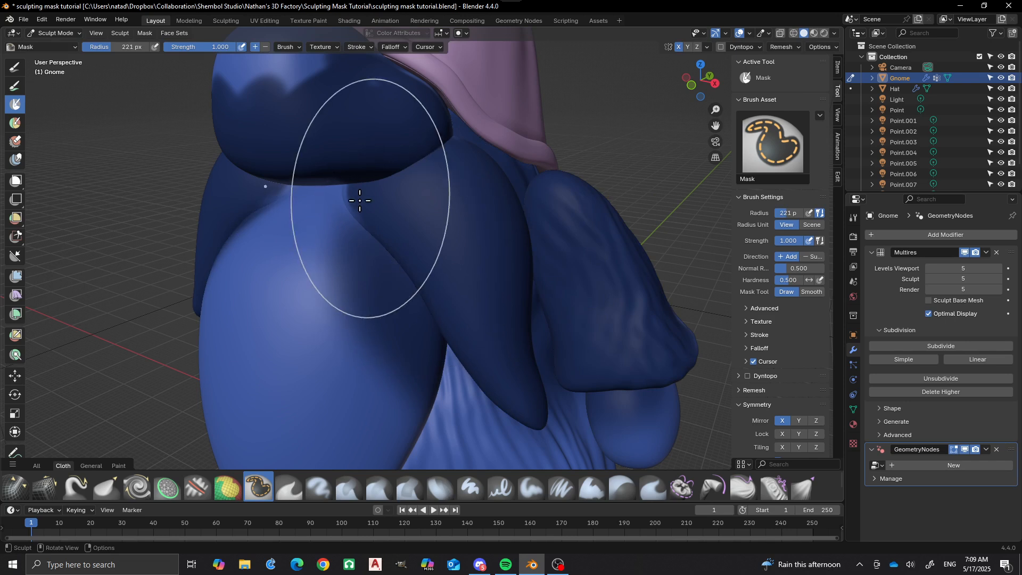
{"action": "key", "text": "b"}
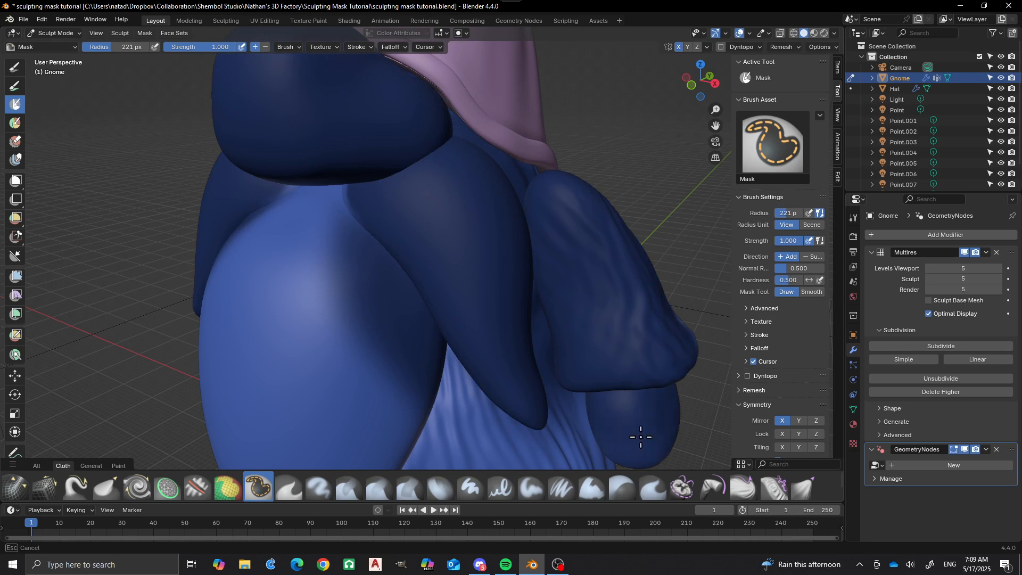
{"action": "key", "text": "Escape"}
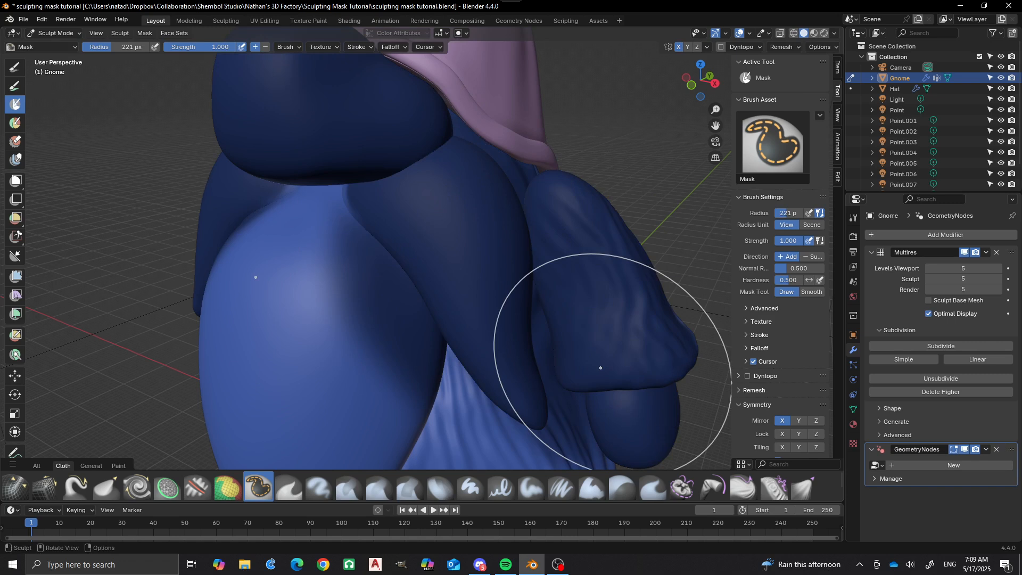
{"action": "scroll", "coordinate": [525, 271], "scroll_direction": "down", "scroll_amount": 4}
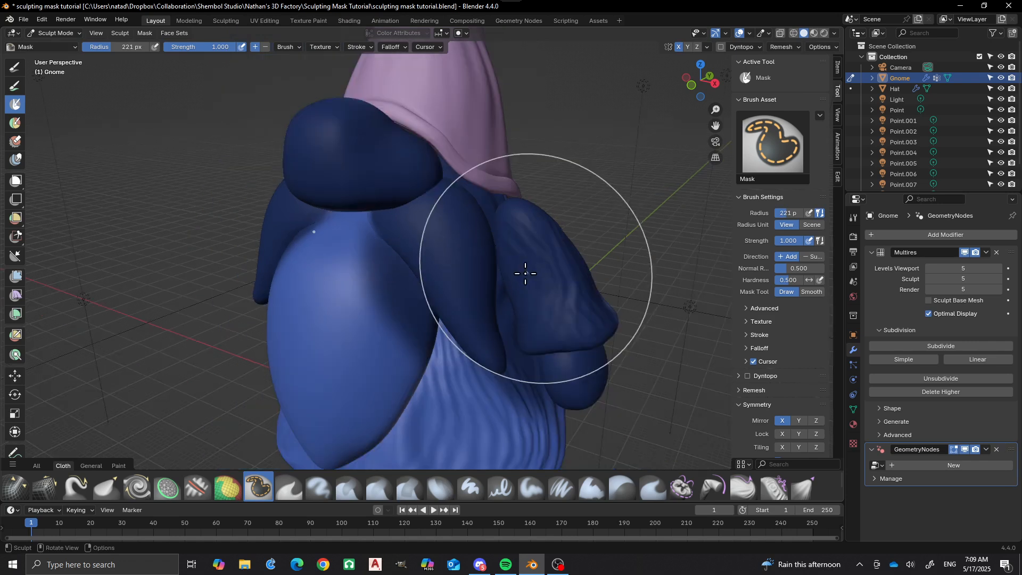
{"action": "middle_click_drag", "start_coordinate": [545, 277], "coordinate": [504, 292]}
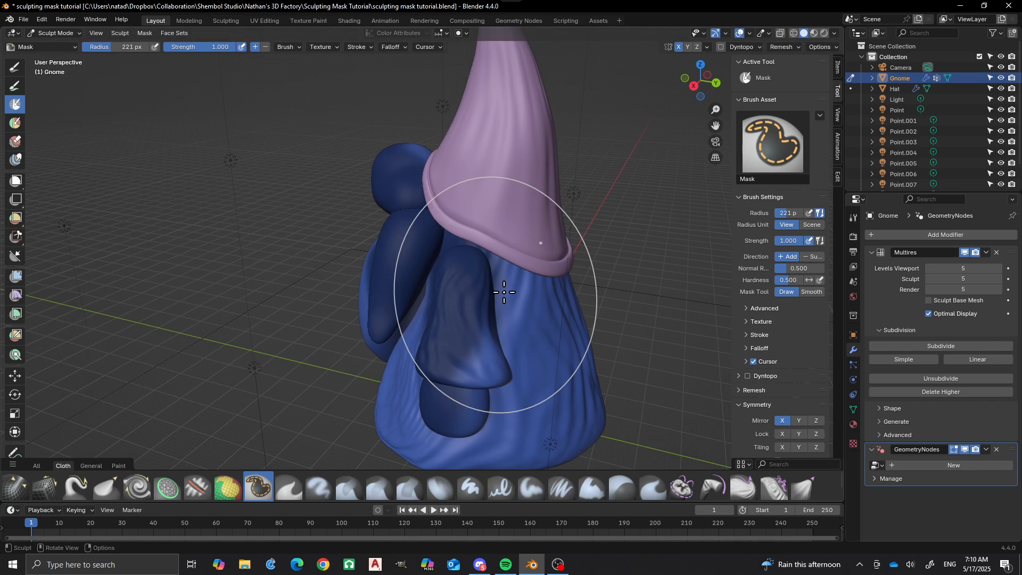
{"action": "mouse_move", "coordinate": [491, 267]}
{"action": "middle_mouse_down"}
{"action": "mouse_move", "coordinate": [500, 242]}
{"action": "mouse_move", "coordinate": [431, 279]}
{"action": "mouse_move", "coordinate": [512, 281]}
{"action": "middle_mouse_up"}
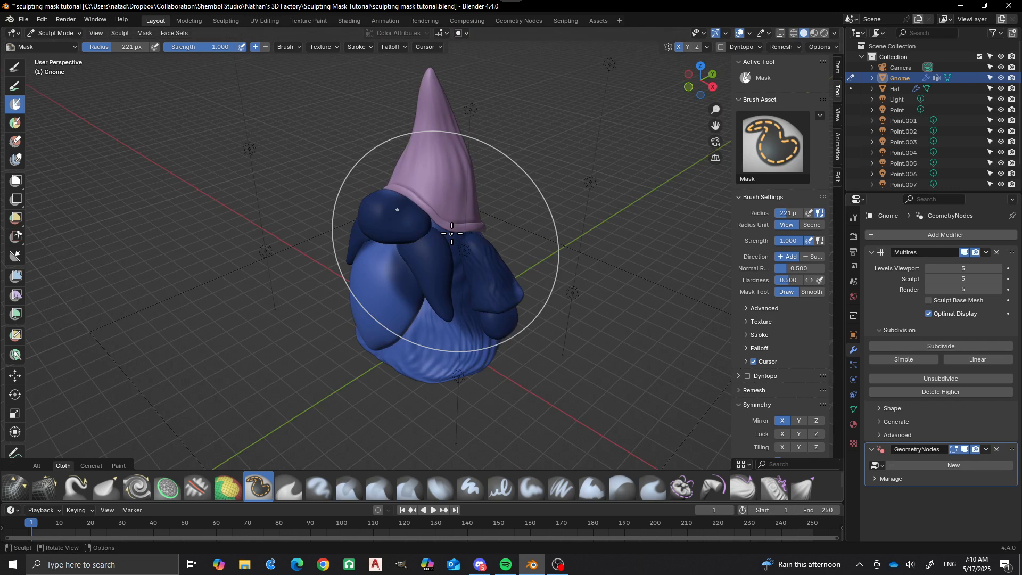
- Undo all the mask painting on the gnome
{"action": "key", "text": "ctrl+z"}
{"action": "key", "text": "ctrl+z"}
{"action": "key", "text": "ctrl+z"}
{"action": "key", "text": "ctrl+z"}
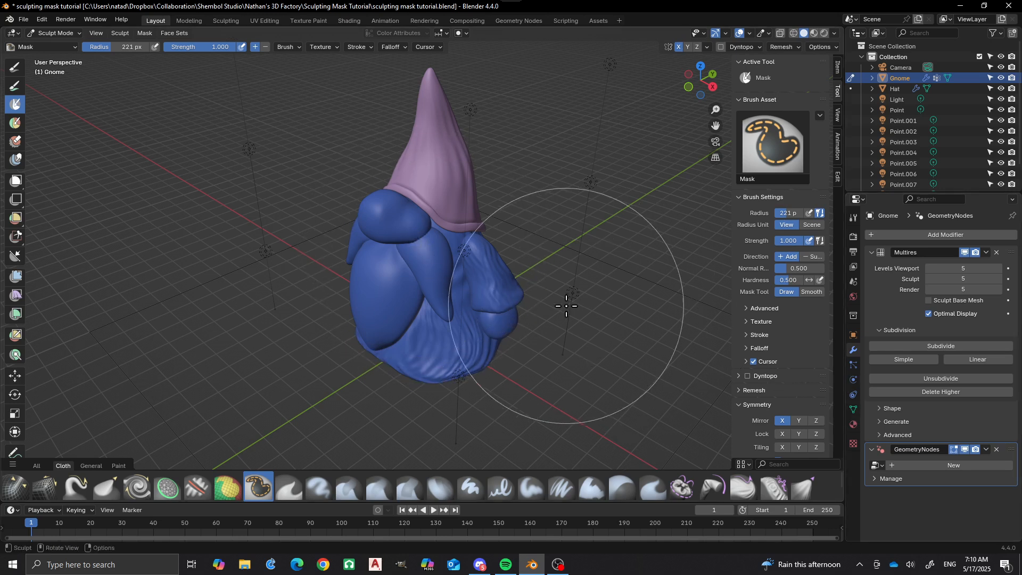
- Enter Edit Mode on the gnome, bring up its vertex groups and deselect the whole mesh
{"action": "key", "text": "Tab"}
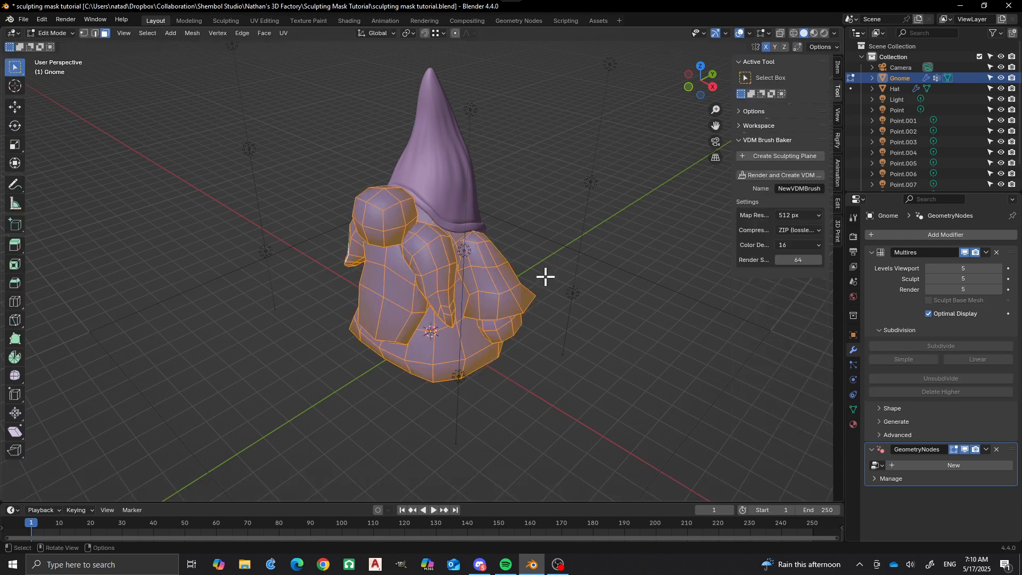
{"action": "scroll", "coordinate": [441, 266], "scroll_direction": "up", "scroll_amount": 1}
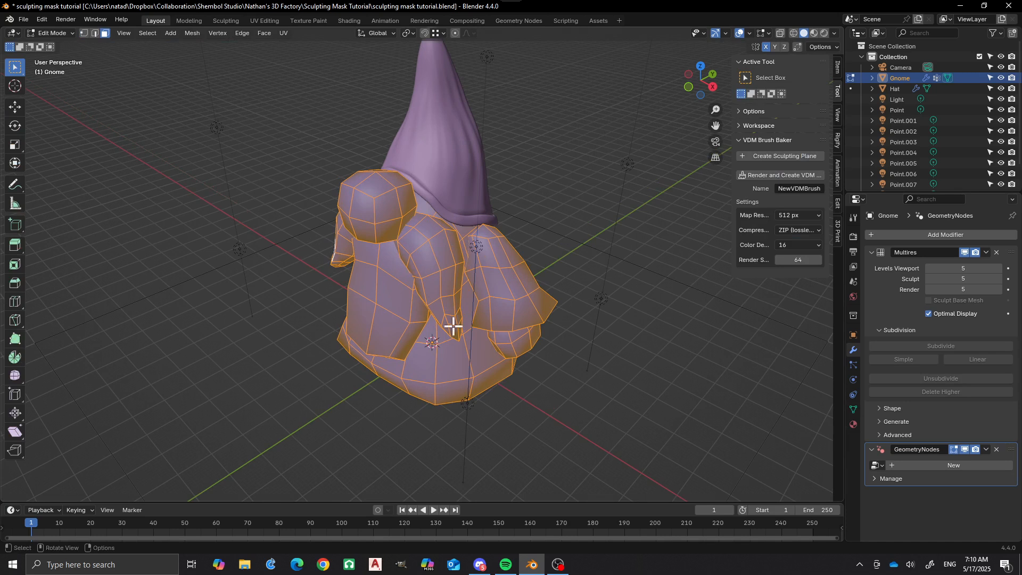
{"action": "middle_click_drag", "start_coordinate": [453, 327], "coordinate": [436, 303]}
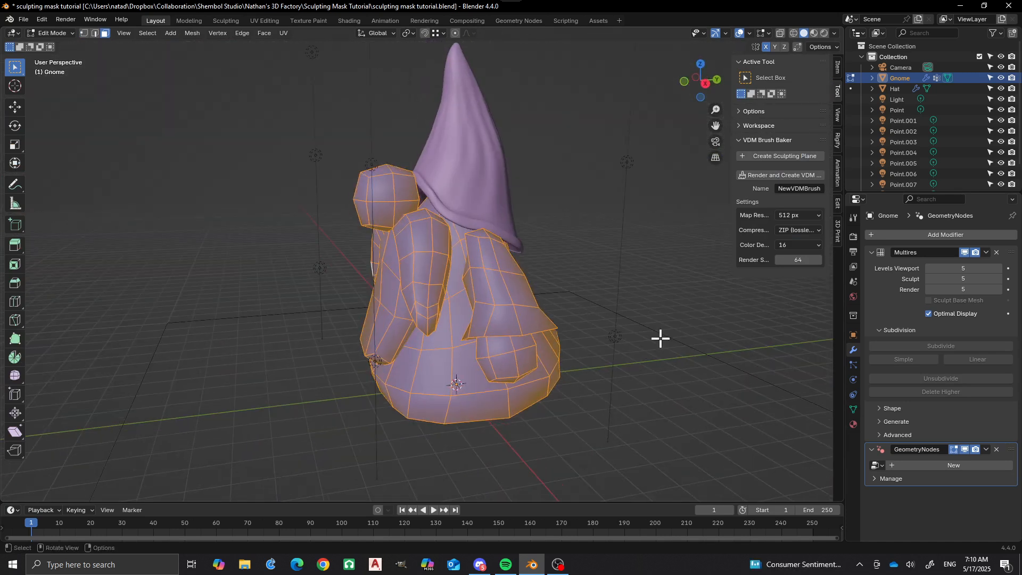
{"action": "left_click", "coordinate": [853, 409]}
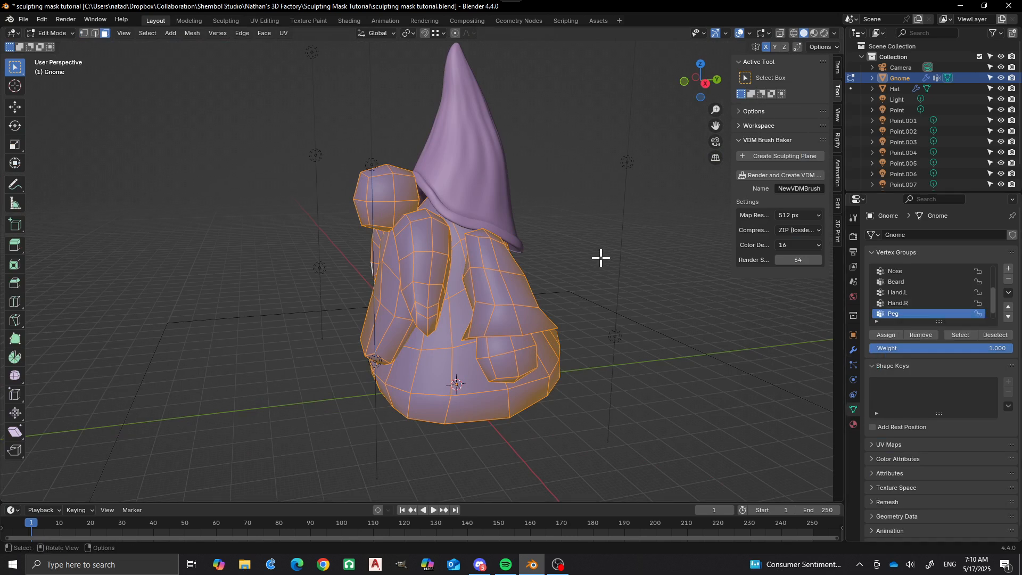
{"action": "key", "text": "alt+a"}
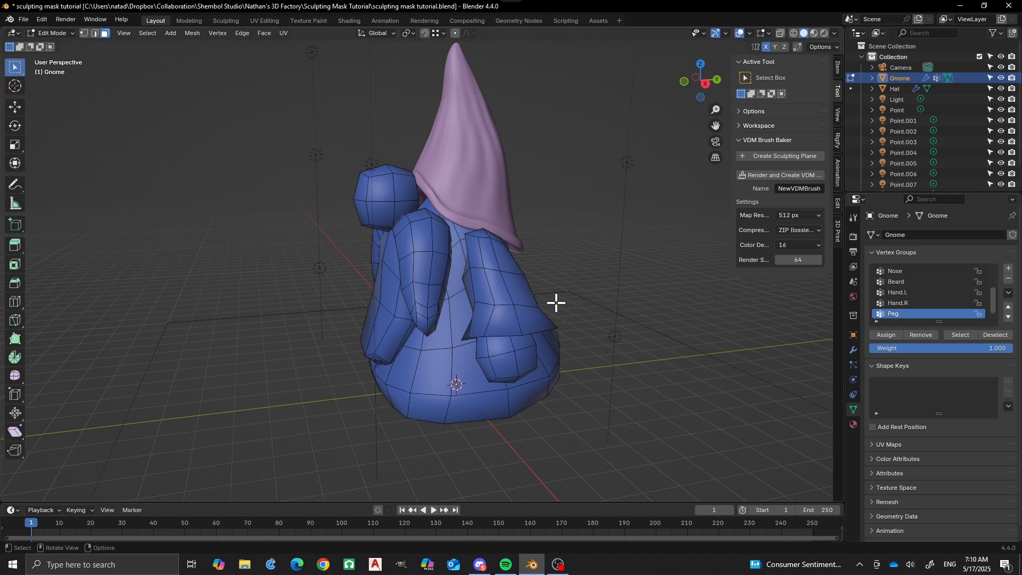
- Hide the faces of the Beard vertex group and return to Sculpt Mode
{"action": "left_click", "coordinate": [902, 282]}
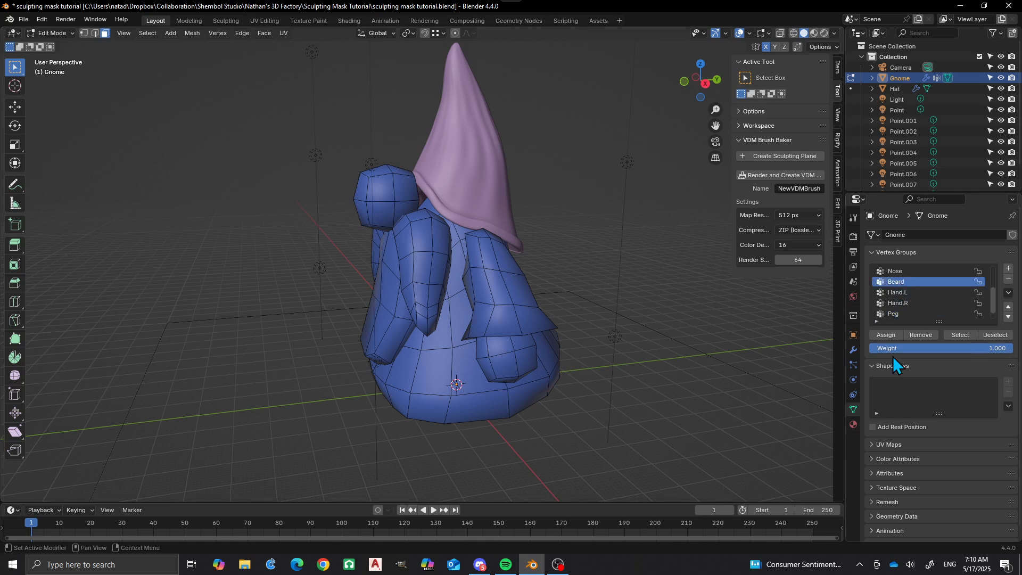
{"action": "left_click", "coordinate": [962, 336]}
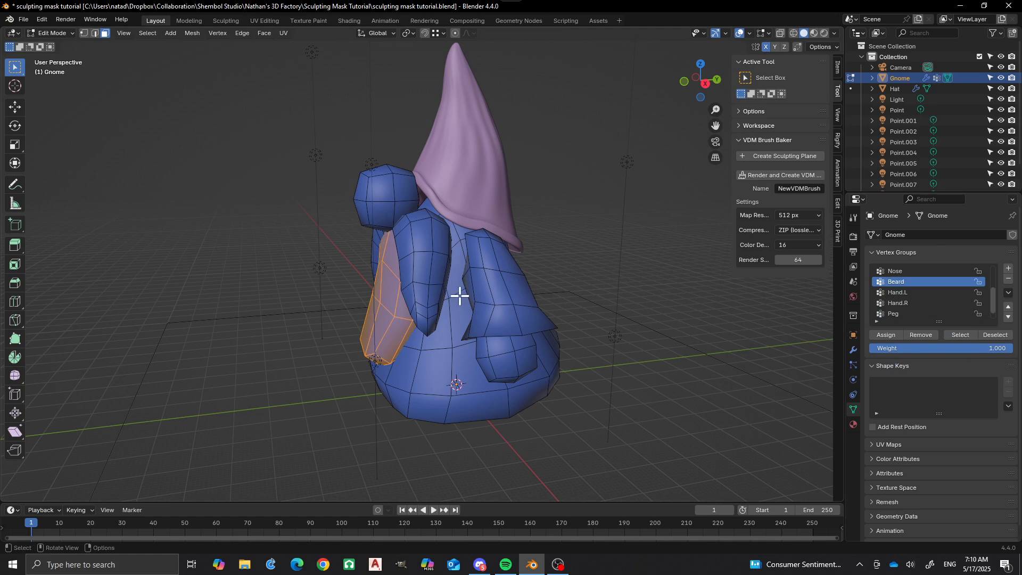
{"action": "key", "text": "h"}
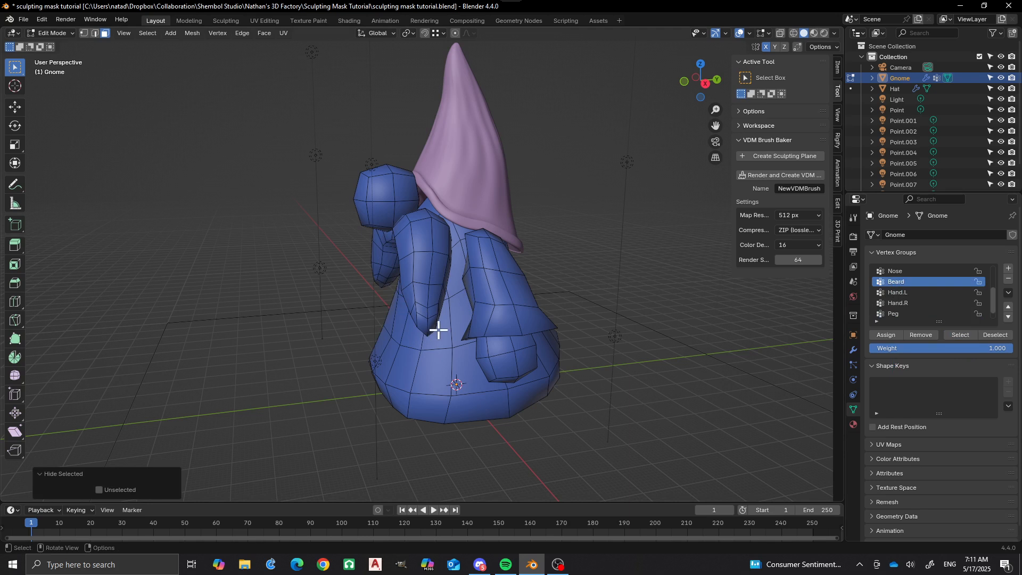
{"action": "key", "text": "ctrl+Tab"}
{"action": "mouse_move", "coordinate": [496, 313]}
{"action": "middle_mouse_down"}
{"action": "mouse_move", "coordinate": [473, 294]}
{"action": "mouse_move", "coordinate": [440, 330]}
{"action": "mouse_move", "coordinate": [479, 326]}
{"action": "mouse_move", "coordinate": [520, 304]}
{"action": "mouse_move", "coordinate": [394, 278]}
{"action": "mouse_move", "coordinate": [454, 285]}
{"action": "mouse_move", "coordinate": [404, 331]}
{"action": "mouse_move", "coordinate": [449, 302]}
{"action": "middle_mouse_up"}
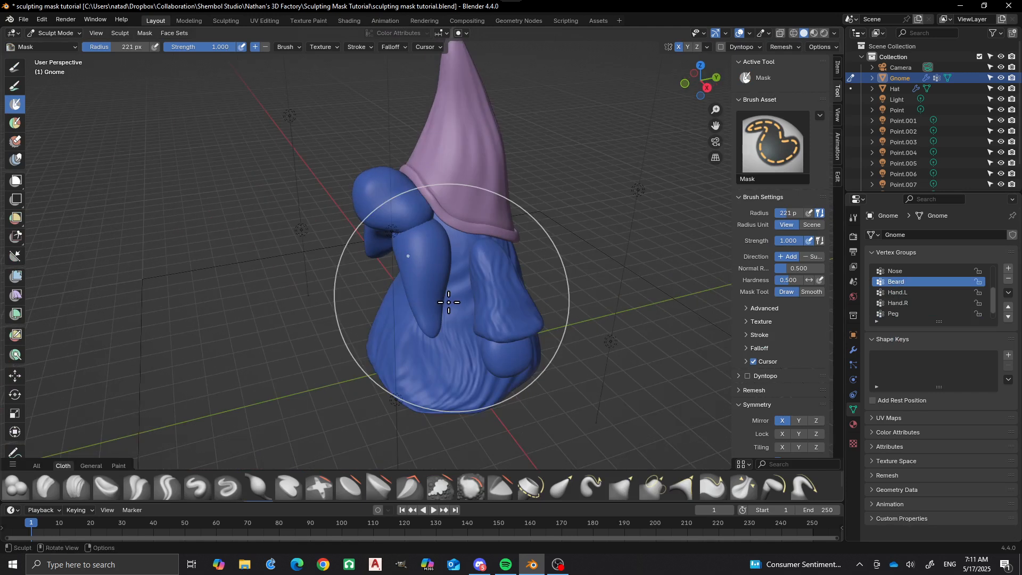
- Paint the mask over the gnome's exposed body, arm and moustache, then across its whole underside
{"action": "mouse_move", "coordinate": [449, 302]}
{"action": "left_mouse_down"}
{"action": "mouse_move", "coordinate": [451, 193]}
{"action": "mouse_move", "coordinate": [404, 203]}
{"action": "mouse_move", "coordinate": [379, 160]}
{"action": "mouse_move", "coordinate": [527, 319]}
{"action": "mouse_move", "coordinate": [525, 333]}
{"action": "left_mouse_up"}
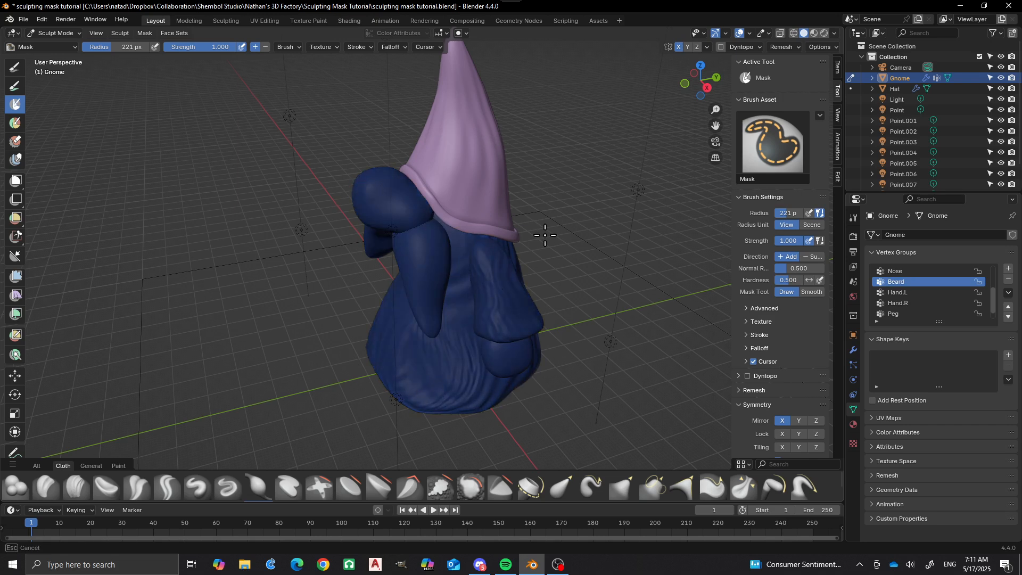
{"action": "left_click_drag", "start_coordinate": [442, 268], "coordinate": [441, 261]}
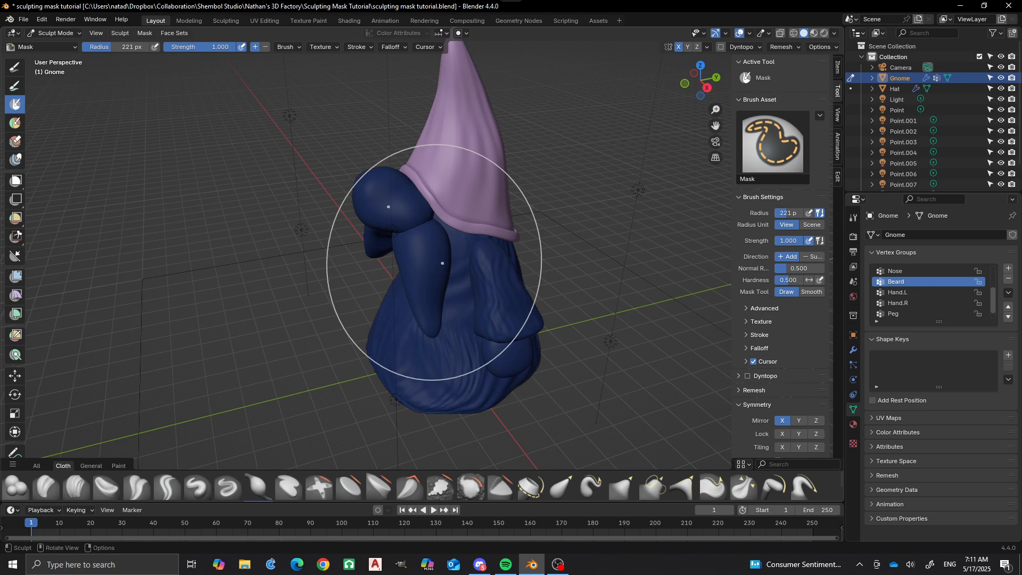
{"action": "middle_click_drag", "start_coordinate": [433, 320], "coordinate": [448, 194]}
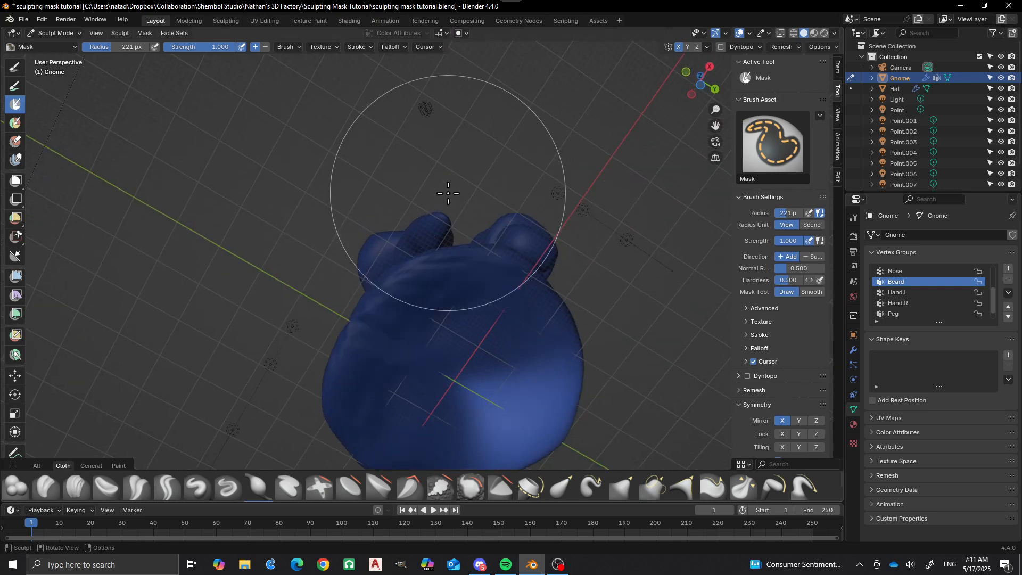
{"action": "mouse_move", "coordinate": [511, 319]}
{"action": "left_mouse_down"}
{"action": "mouse_move", "coordinate": [538, 382]}
{"action": "mouse_move", "coordinate": [516, 430]}
{"action": "left_mouse_up"}
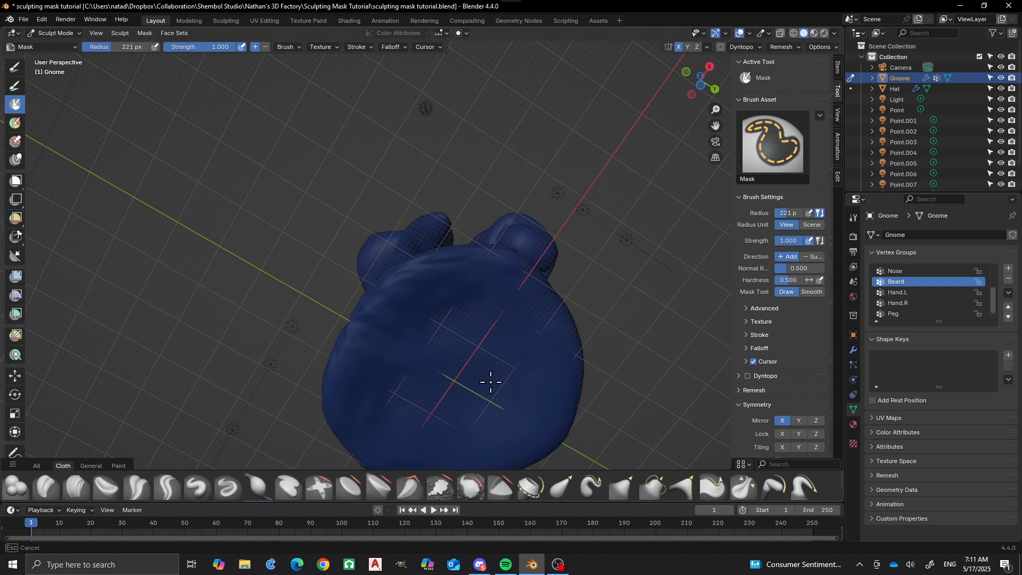
{"action": "left_click_drag", "start_coordinate": [490, 382], "coordinate": [474, 338]}
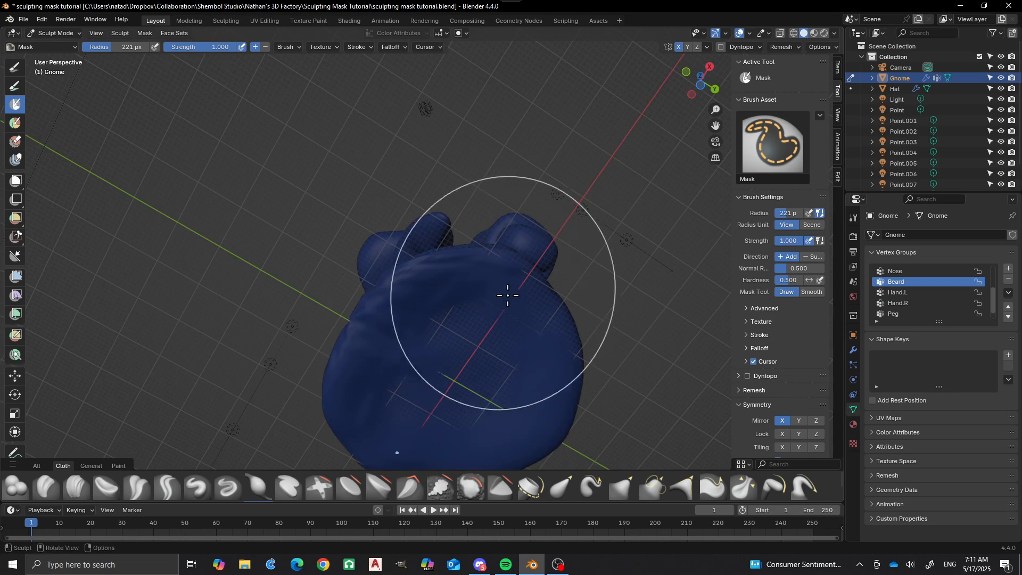
- Paint the mask over the unmasked area on the gnome's back
{"action": "middle_click_drag", "start_coordinate": [508, 295], "coordinate": [402, 347]}
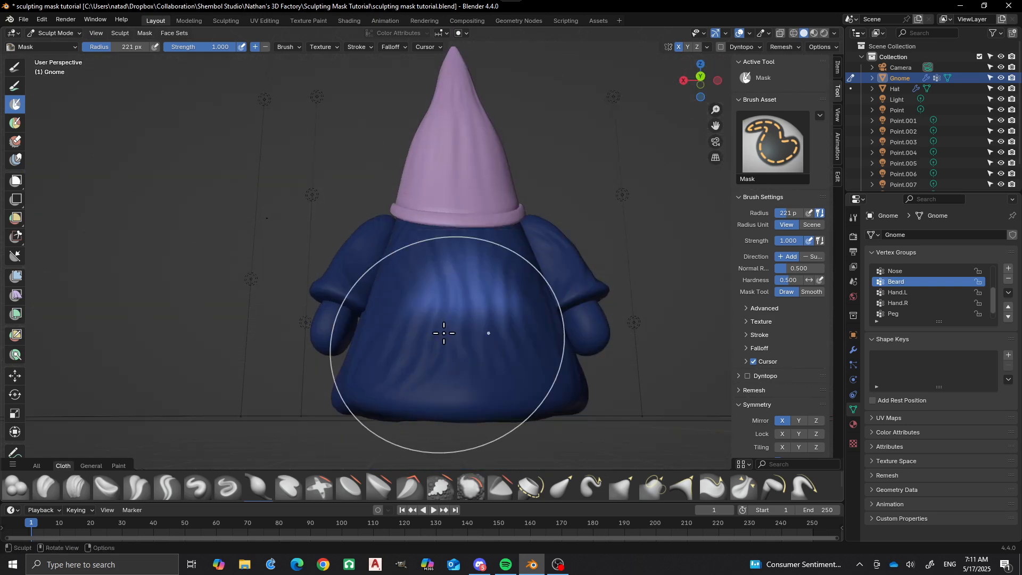
{"action": "left_click_drag", "start_coordinate": [444, 333], "coordinate": [439, 335]}
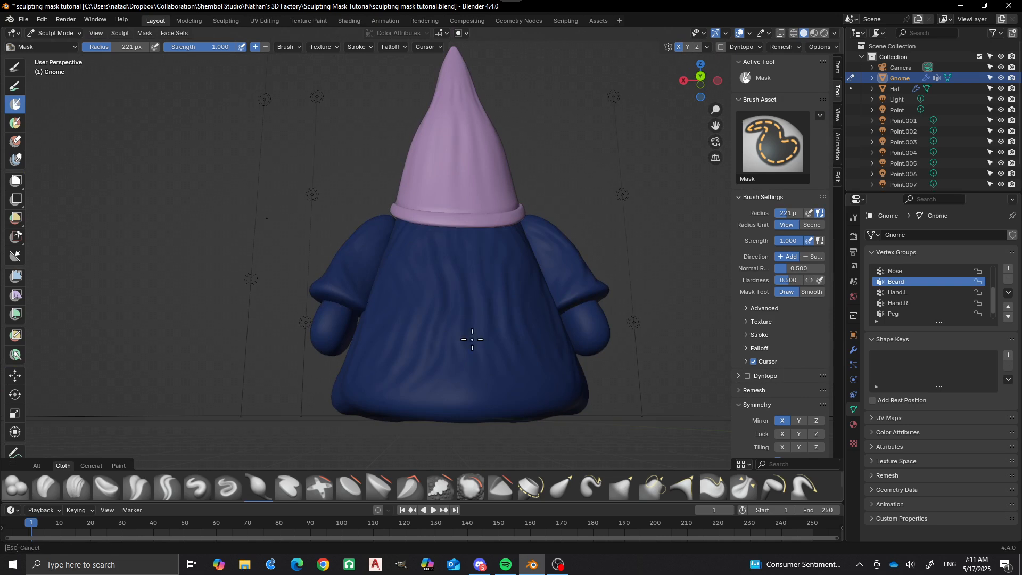
{"action": "left_click_drag", "start_coordinate": [376, 301], "coordinate": [463, 312]}
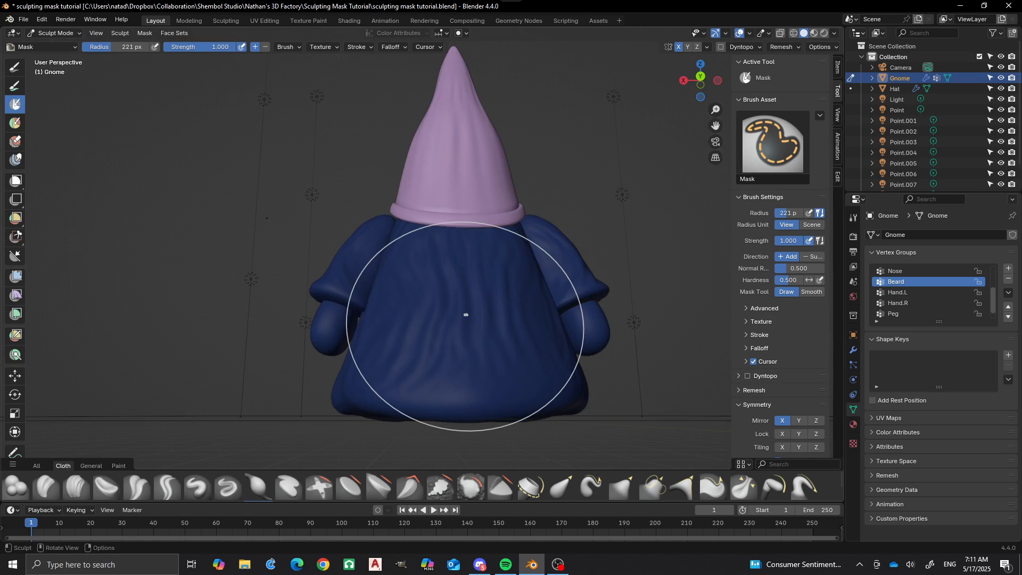
- Isolate the gnome in local view and mask its head, peg and remaining front and side surfaces
{"action": "key", "text": "KP_Divide"}
{"action": "scroll", "coordinate": [422, 318], "scroll_direction": "up", "scroll_amount": 8}
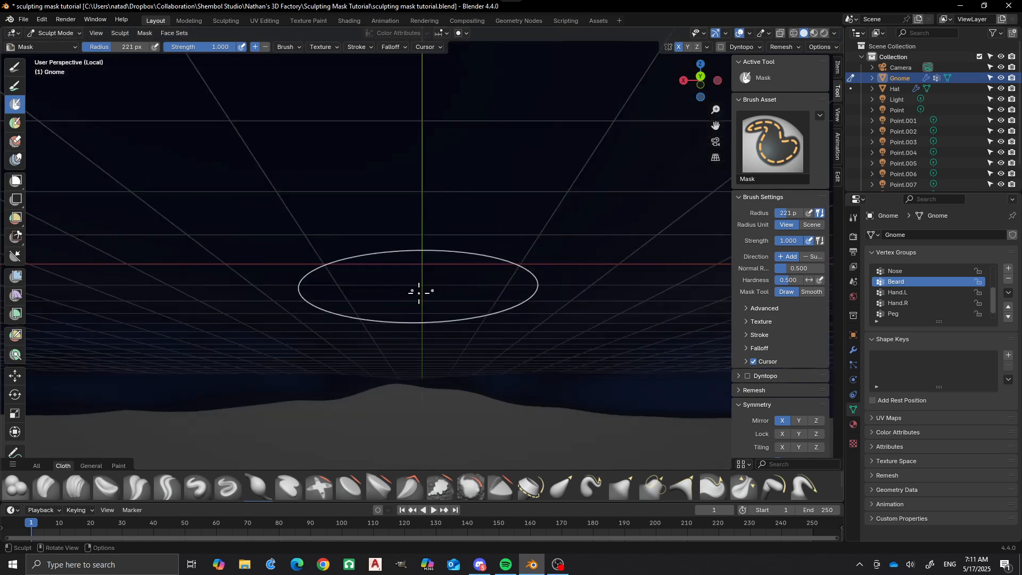
{"action": "scroll", "coordinate": [422, 319], "scroll_direction": "down", "scroll_amount": 8}
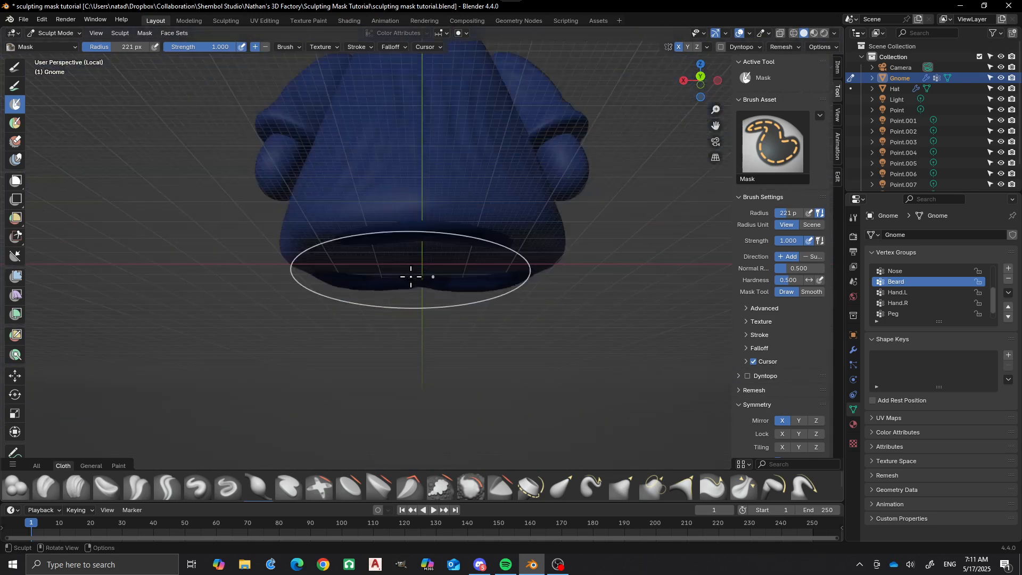
{"action": "mouse_move", "coordinate": [359, 210]}
{"action": "middle_mouse_down"}
{"action": "mouse_move", "coordinate": [421, 269]}
{"action": "mouse_move", "coordinate": [488, 299]}
{"action": "middle_mouse_up"}
{"action": "left_click_drag", "start_coordinate": [408, 152], "coordinate": [410, 138]}
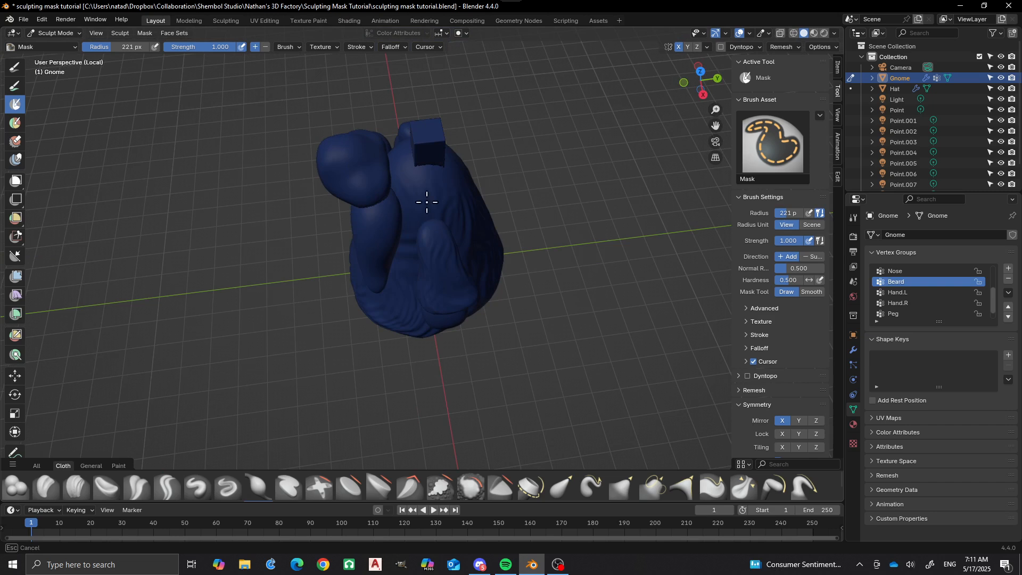
{"action": "left_click_drag", "start_coordinate": [465, 300], "coordinate": [438, 128]}
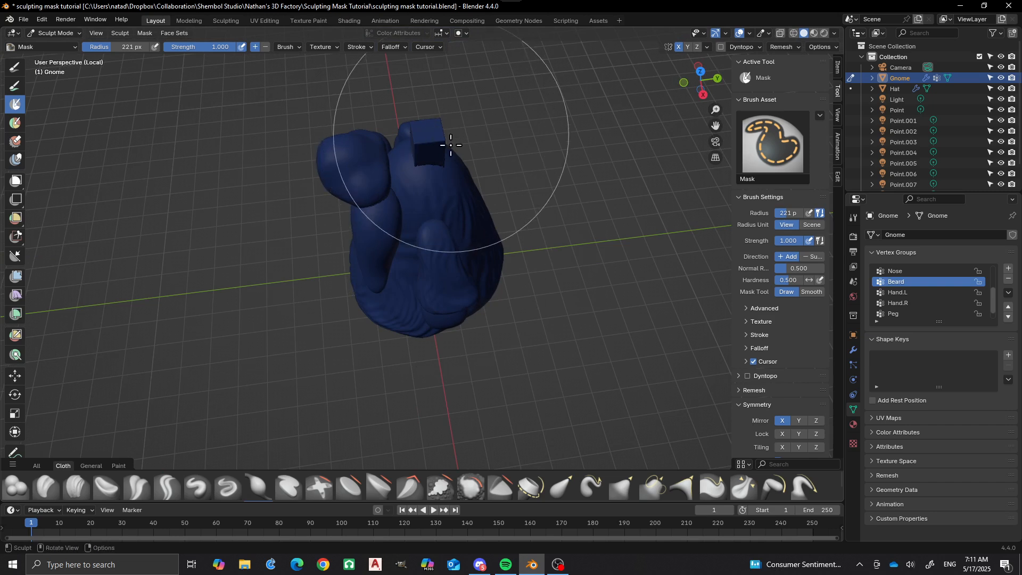
{"action": "middle_click_drag", "start_coordinate": [449, 144], "coordinate": [512, 257]}
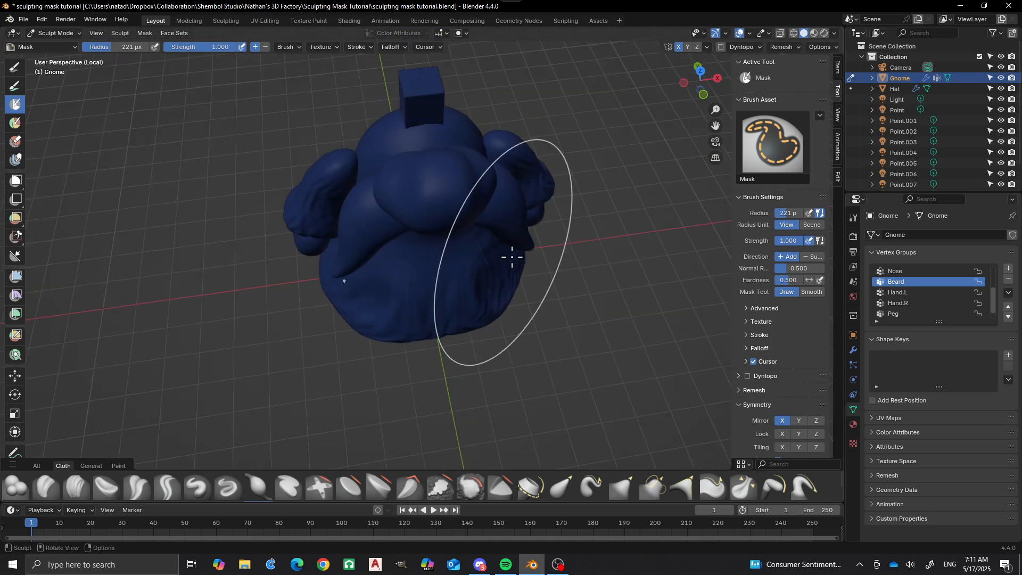
{"action": "left_click_drag", "start_coordinate": [512, 257], "coordinate": [492, 132]}
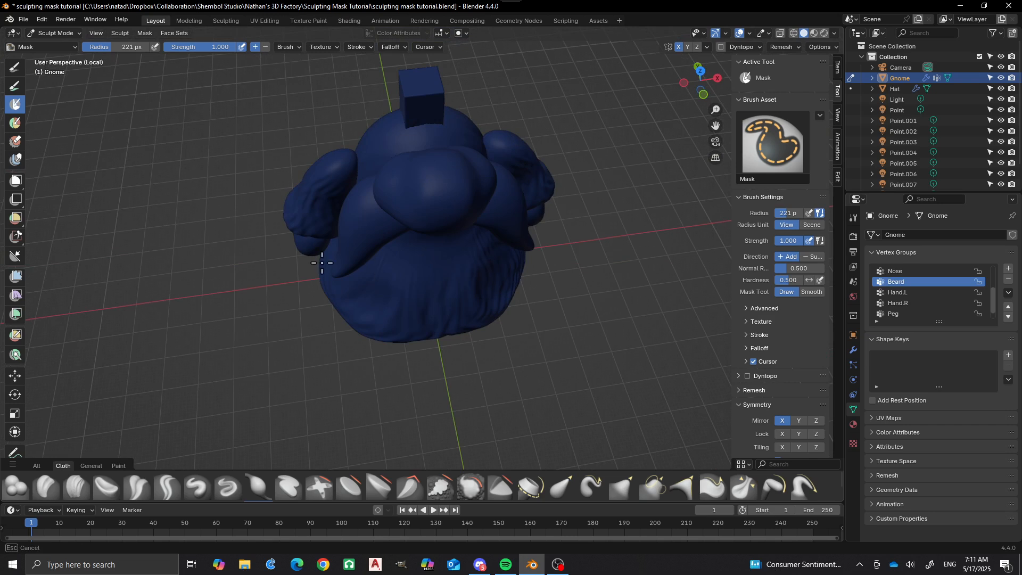
{"action": "left_click_drag", "start_coordinate": [461, 269], "coordinate": [522, 297]}
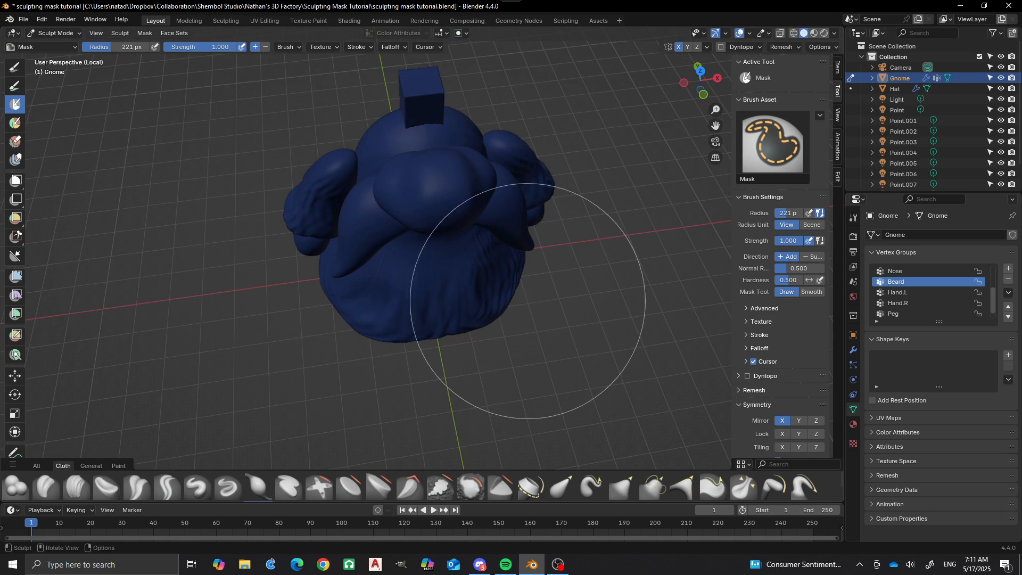
- Reveal the hidden beard faces in Edit Mode, clear the selection and return to Sculpt Mode
{"action": "key", "text": "Tab"}
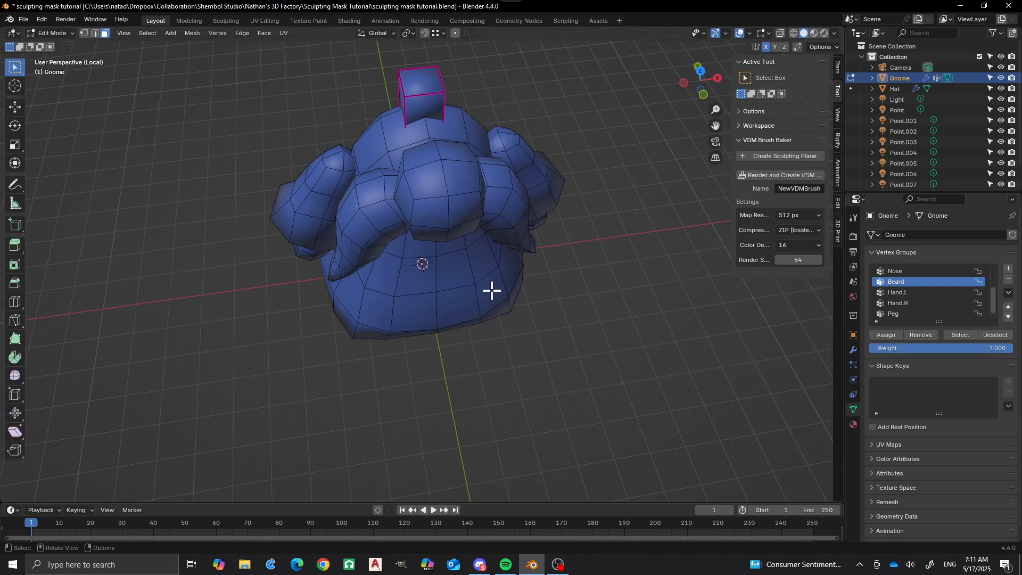
{"action": "key", "text": "alt+h"}
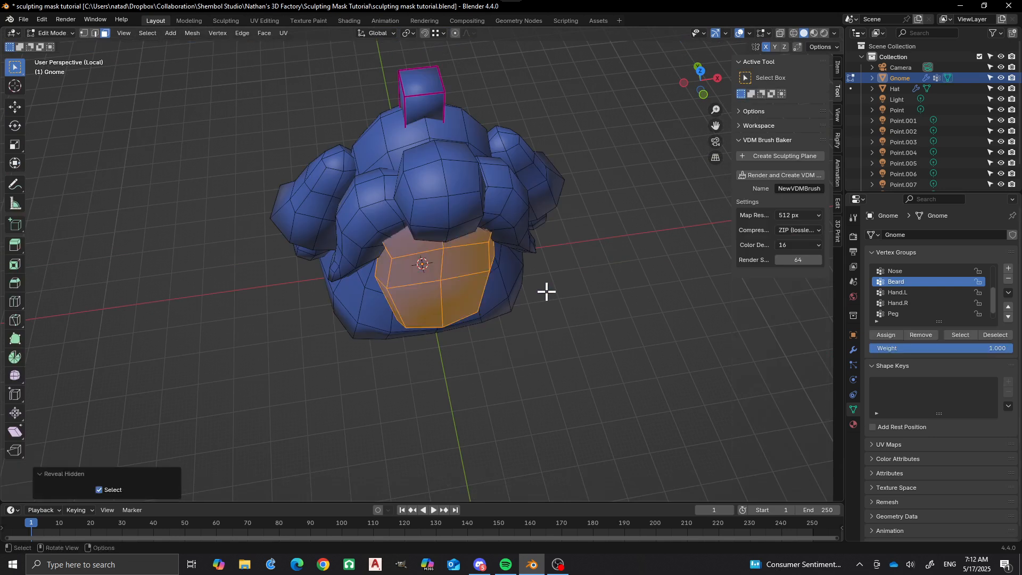
{"action": "left_click", "coordinate": [595, 329]}
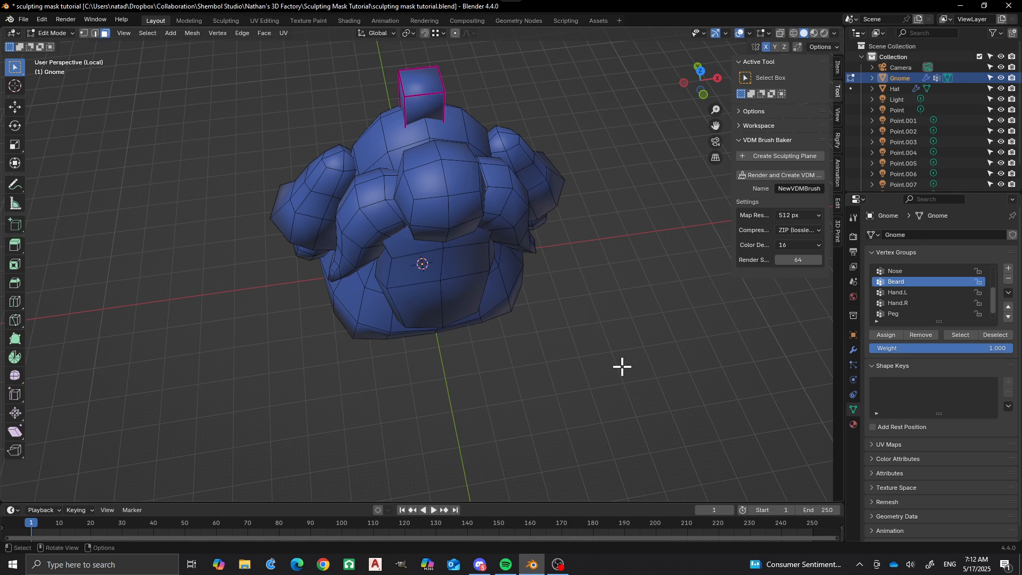
{"action": "key", "text": "Tab"}
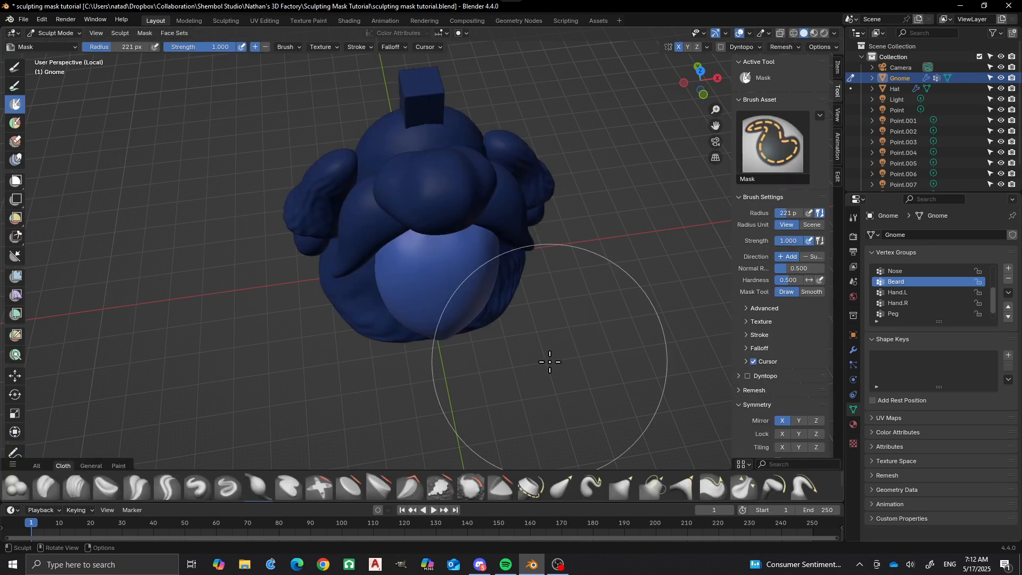
- Choose the Draw brush for the beard, with a 74 px radius and a strength of 0.230
{"action": "middle_click_drag", "start_coordinate": [616, 354], "coordinate": [549, 310]}
{"action": "scroll", "coordinate": [469, 261], "scroll_direction": "up", "scroll_amount": 2}
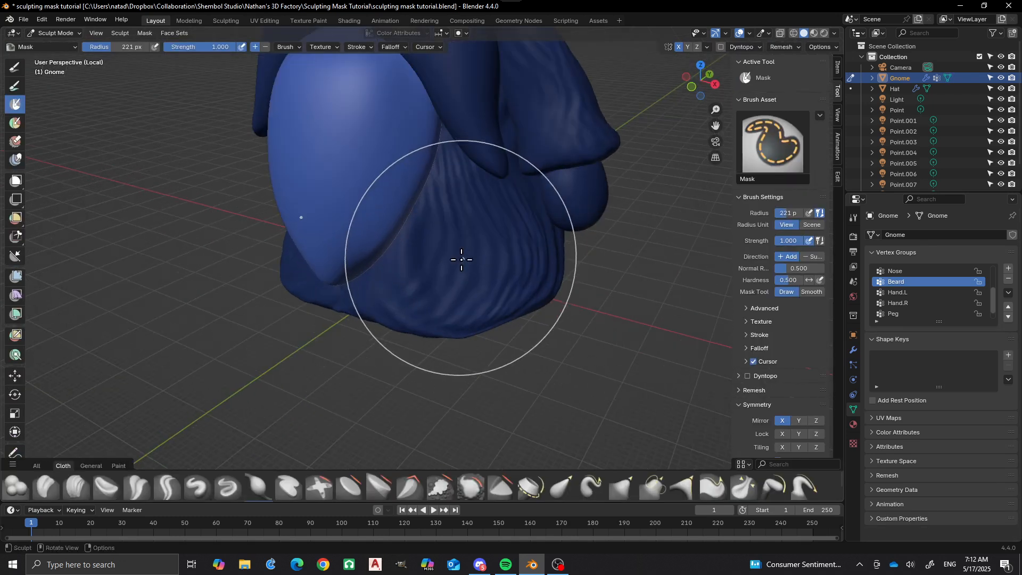
{"action": "middle_click_drag", "start_coordinate": [460, 204], "coordinate": [536, 304], "text": "shift"}
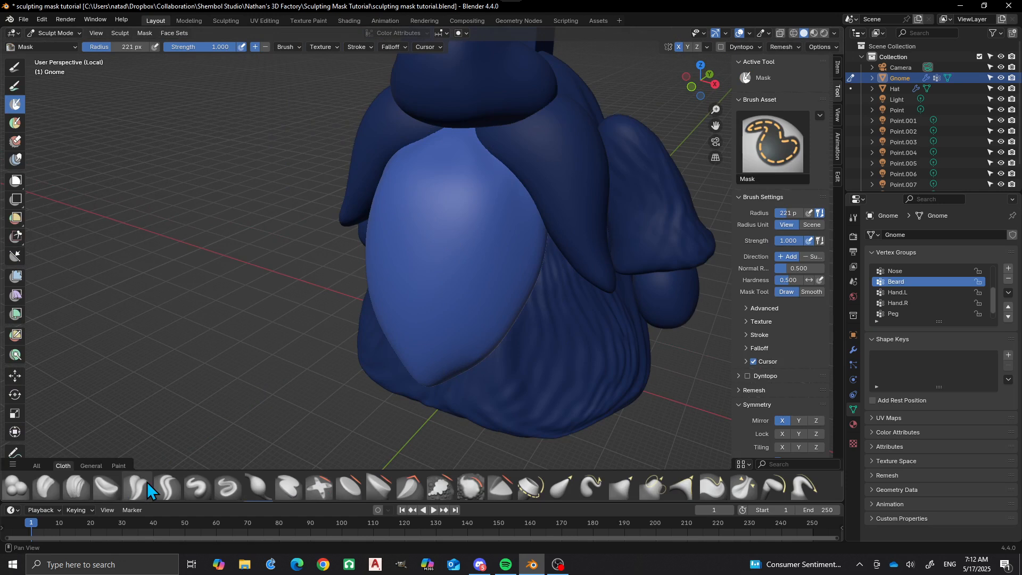
{"action": "left_click", "coordinate": [195, 486]}
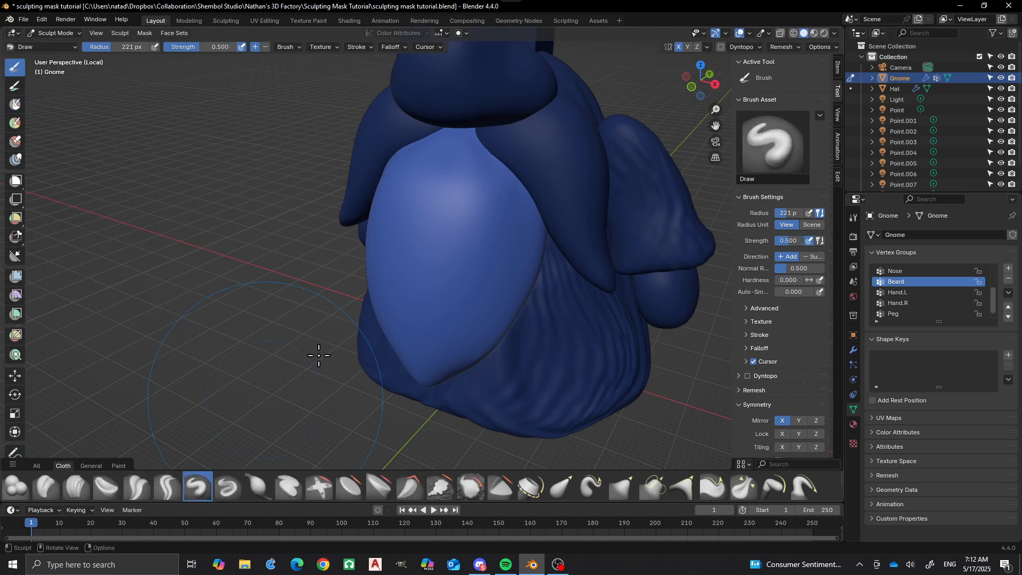
{"action": "key", "text": "f"}
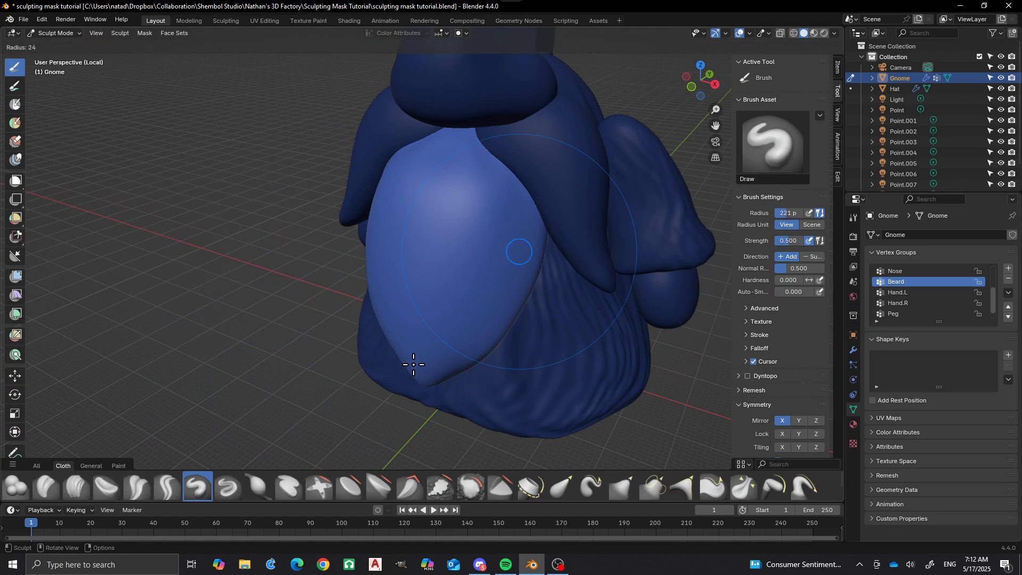
{"action": "left_click", "coordinate": [421, 337]}
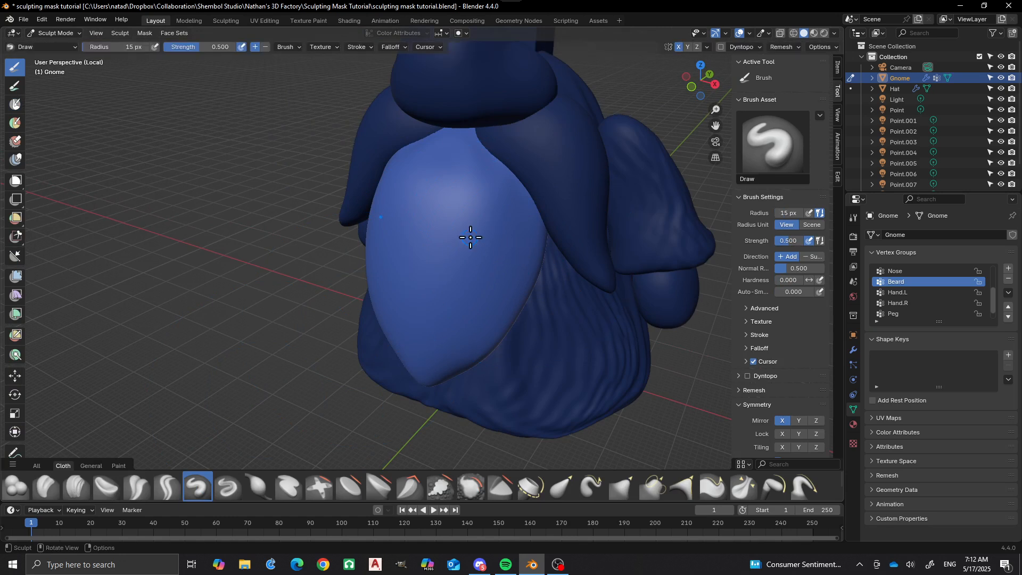
{"action": "key", "text": "shift+f"}
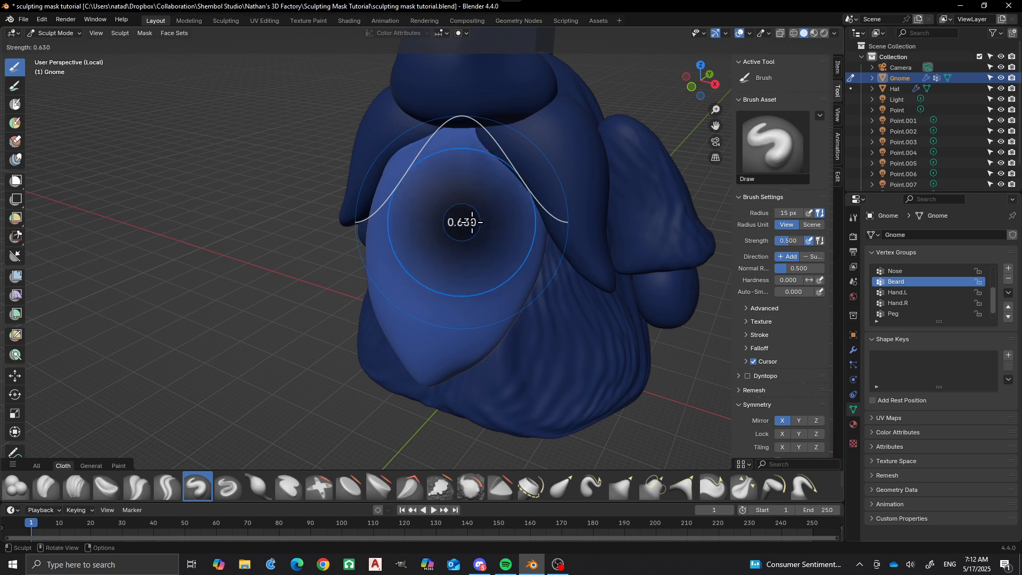
{"action": "left_click", "coordinate": [448, 241]}
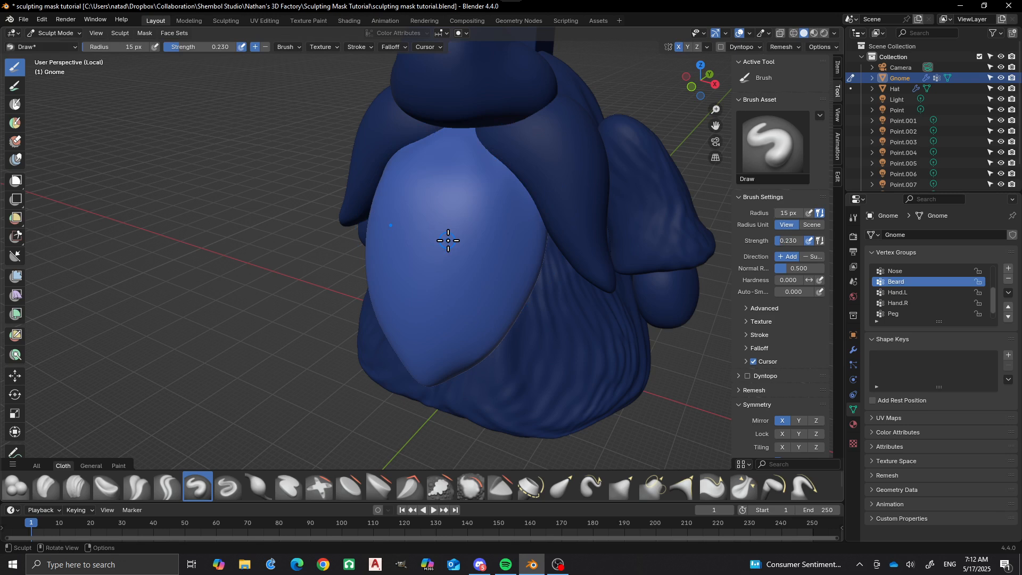
{"action": "key", "text": "f"}
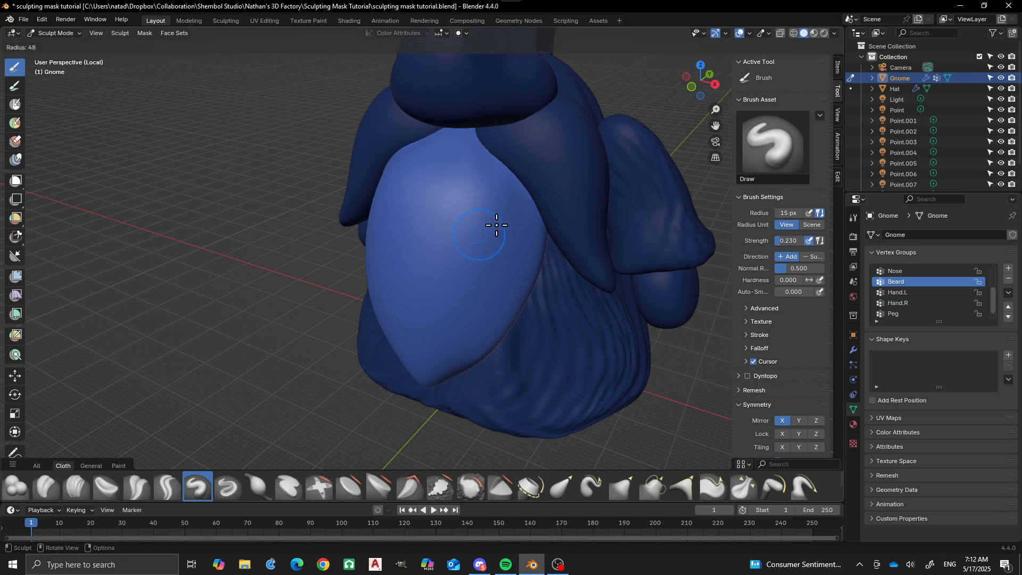
{"action": "left_click", "coordinate": [496, 226]}
{"action": "key", "text": "f"}
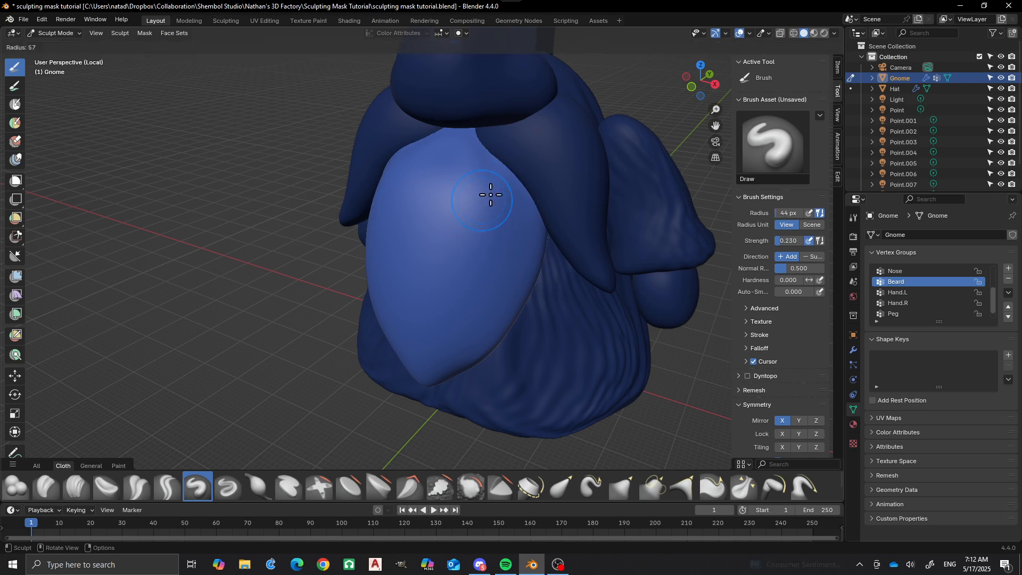
{"action": "left_click", "coordinate": [496, 193]}
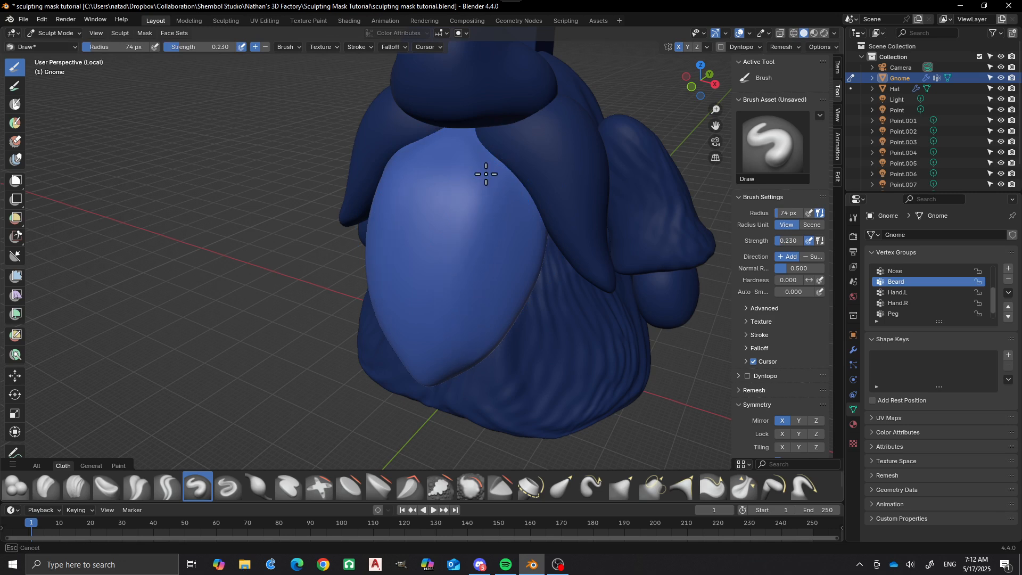
- Raise the Draw brush strength to 0.709 and sculpt a lengthwise stroke down the beard
{"action": "key", "text": "shift+f"}
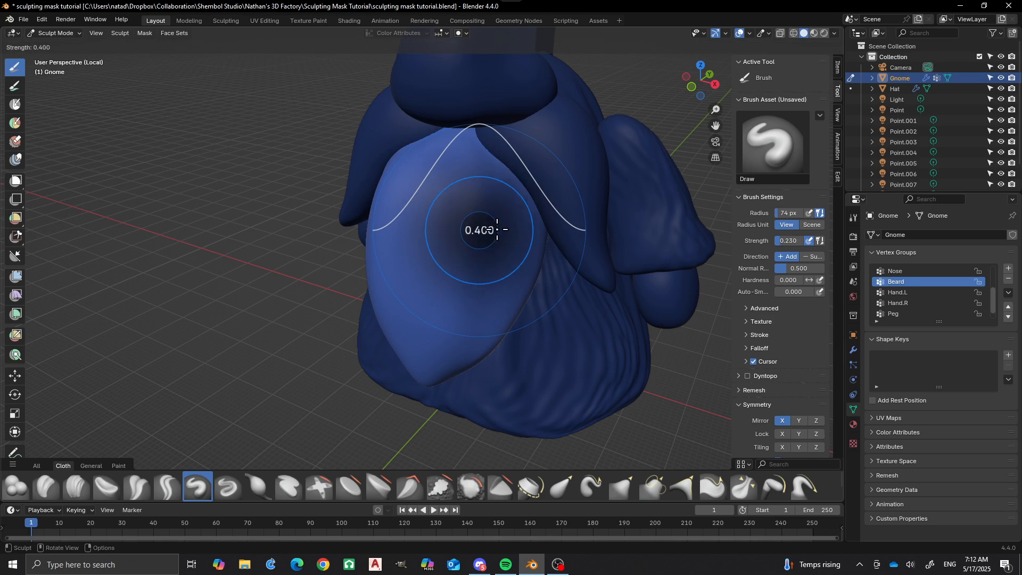
{"action": "left_click", "coordinate": [521, 222]}
{"action": "left_click_drag", "start_coordinate": [488, 182], "coordinate": [463, 322]}
- Set the Draw brush strength to 0.339 and build up the beard's volume with lengthwise strokes
{"action": "key", "text": "shift+f"}
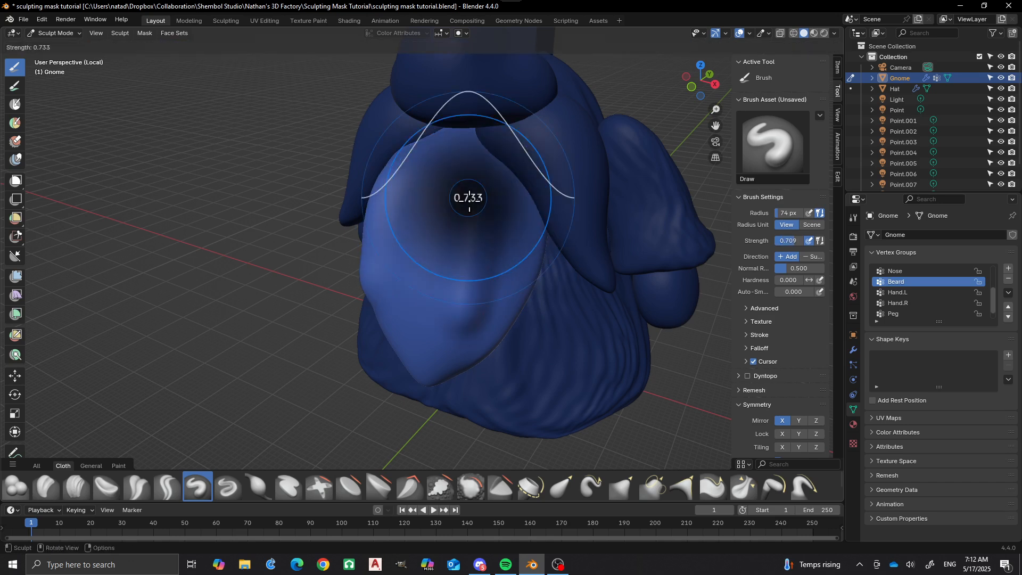
{"action": "left_click", "coordinate": [433, 234]}
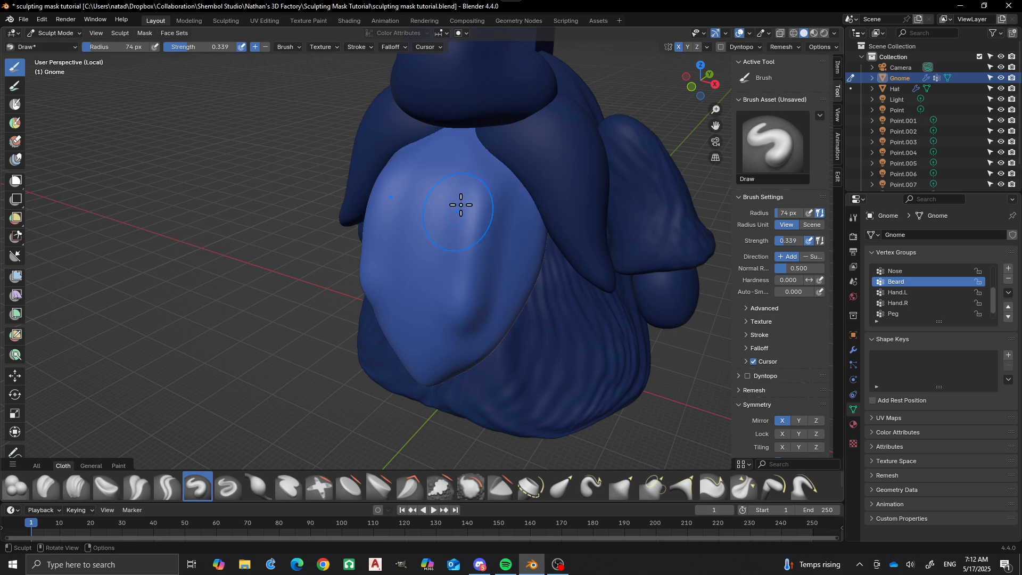
{"action": "left_click_drag", "start_coordinate": [456, 193], "coordinate": [434, 286]}
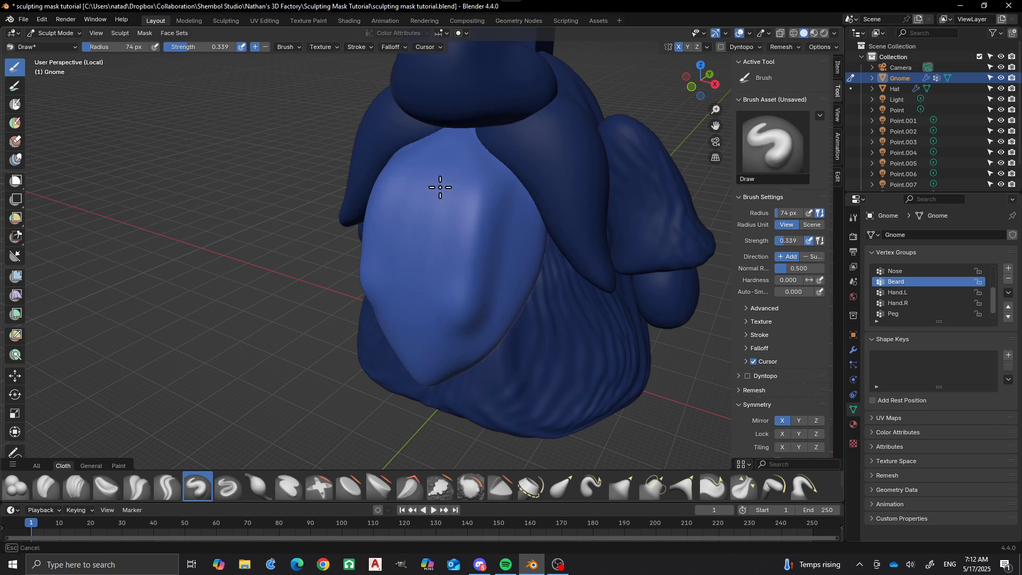
{"action": "mouse_move", "coordinate": [430, 348]}
{"action": "left_mouse_down"}
{"action": "mouse_move", "coordinate": [464, 321]}
{"action": "mouse_move", "coordinate": [498, 250]}
{"action": "mouse_move", "coordinate": [486, 290]}
{"action": "mouse_move", "coordinate": [509, 193]}
{"action": "mouse_move", "coordinate": [454, 349]}
{"action": "mouse_move", "coordinate": [514, 235]}
{"action": "mouse_move", "coordinate": [522, 180]}
{"action": "mouse_move", "coordinate": [494, 158]}
{"action": "left_mouse_up"}
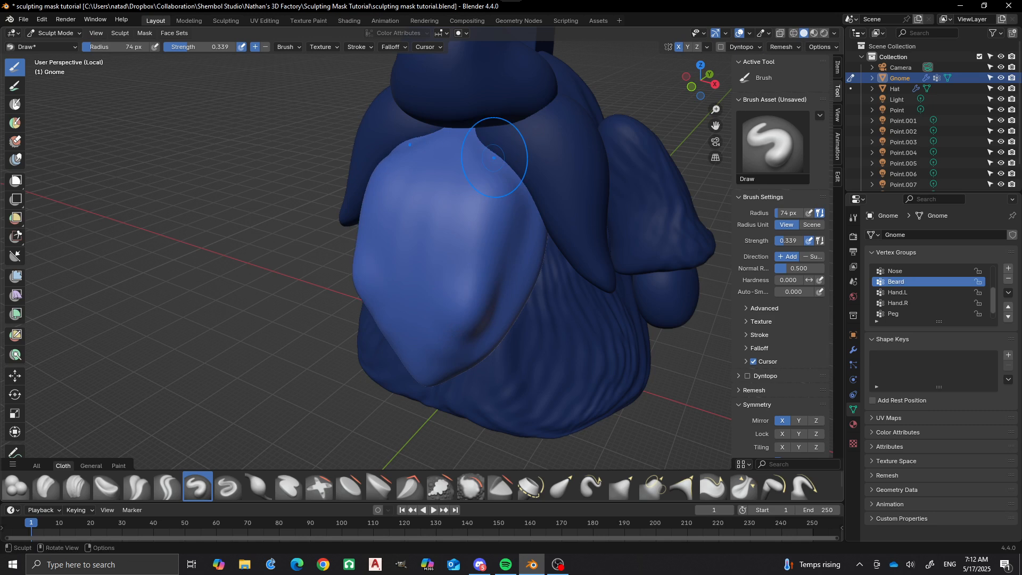
{"action": "scroll", "coordinate": [449, 105], "scroll_direction": "up", "scroll_amount": 3}
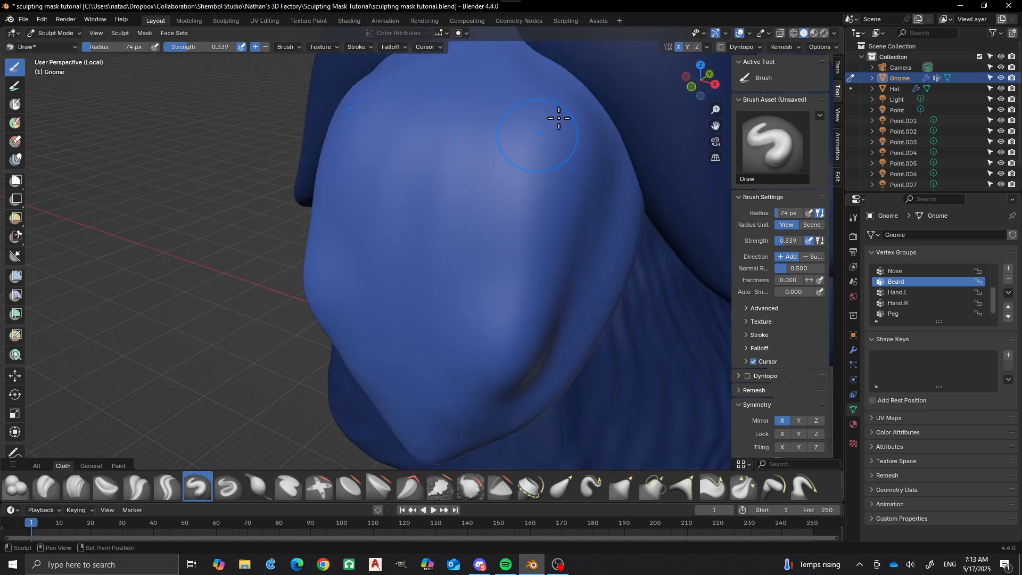
- Sculpt a long Draw stroke down the outer side of the beard from its upper edge
{"action": "middle_click_drag", "start_coordinate": [559, 117], "coordinate": [493, 210], "text": "shift"}
{"action": "middle_click_drag", "start_coordinate": [452, 250], "coordinate": [495, 205]}
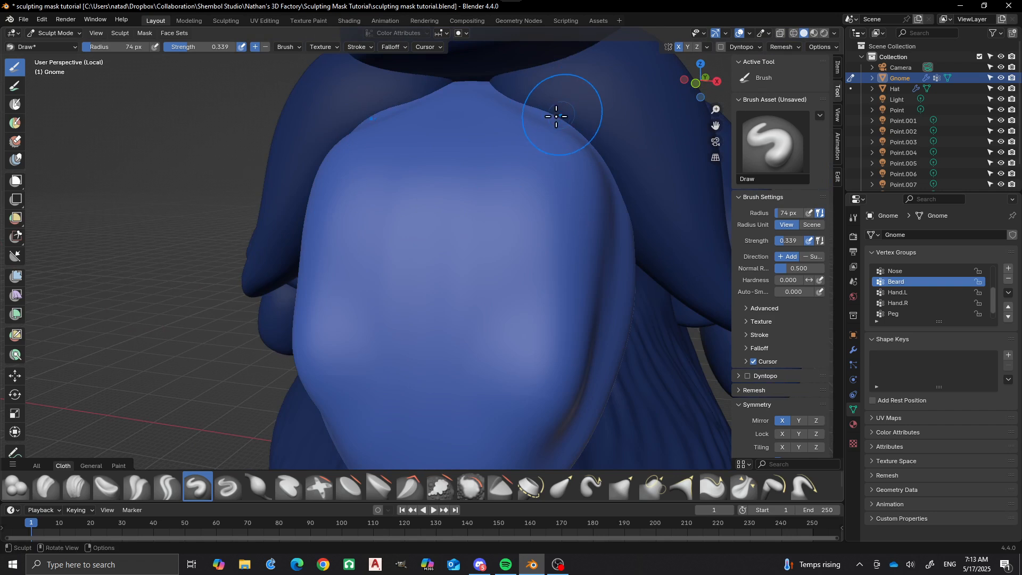
{"action": "mouse_move", "coordinate": [556, 116]}
{"action": "left_mouse_down"}
{"action": "mouse_move", "coordinate": [580, 129]}
{"action": "mouse_move", "coordinate": [498, 418]}
{"action": "left_mouse_up"}
- Set the Draw brush to a 20 px radius and 0.648 strength and sculpt narrow lengthwise strands along the beard's outer front
{"action": "key", "text": "f"}
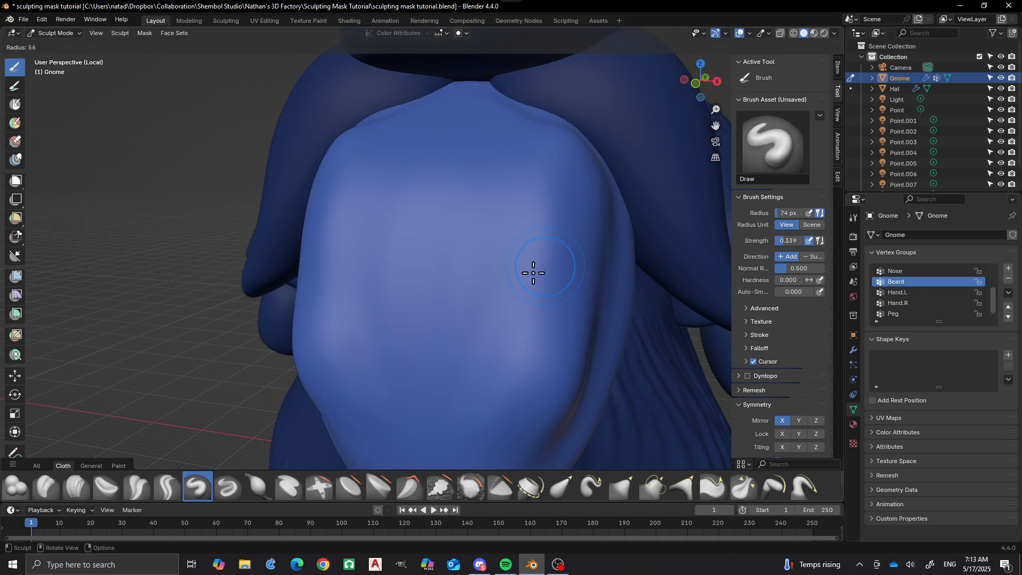
{"action": "left_click", "coordinate": [530, 274]}
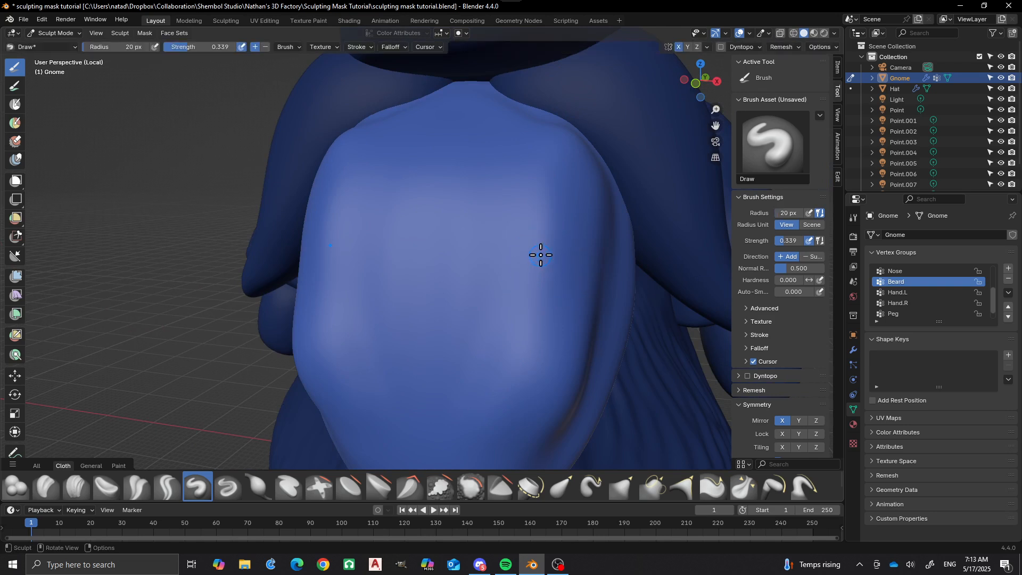
{"action": "key", "text": "shift+f"}
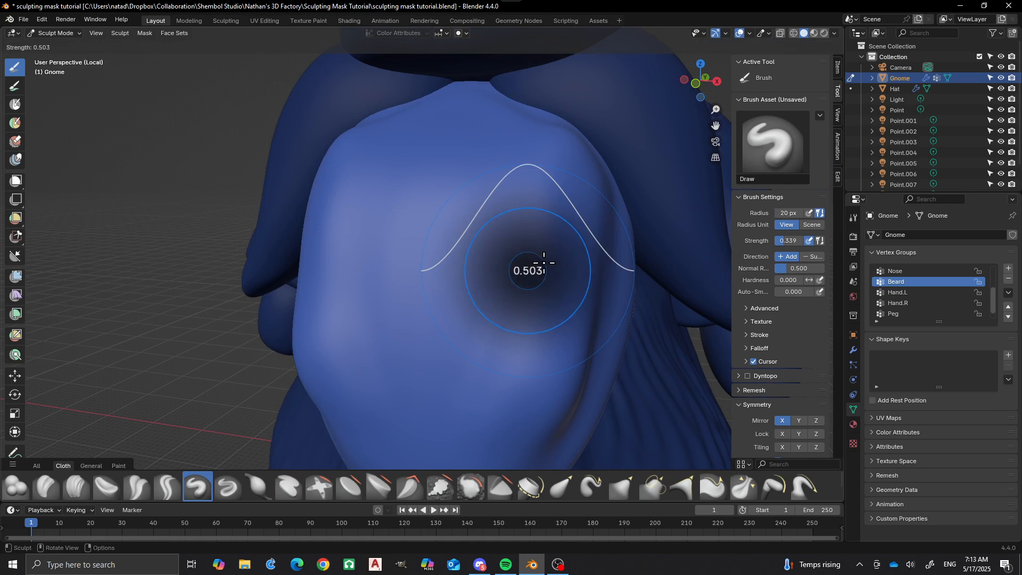
{"action": "left_click", "coordinate": [555, 258]}
{"action": "left_click_drag", "start_coordinate": [554, 189], "coordinate": [552, 198]}
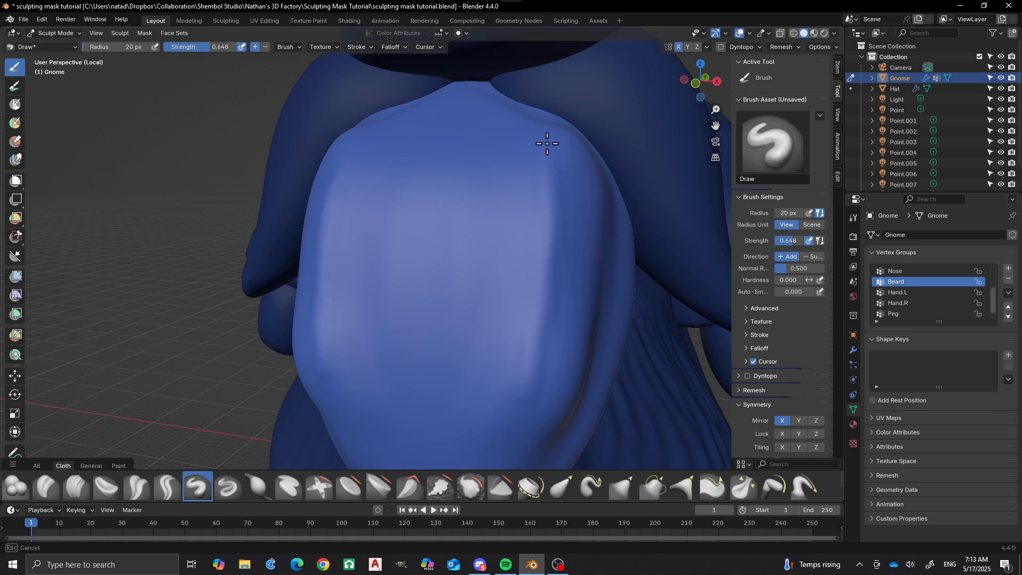
{"action": "left_click_drag", "start_coordinate": [544, 238], "coordinate": [517, 376]}
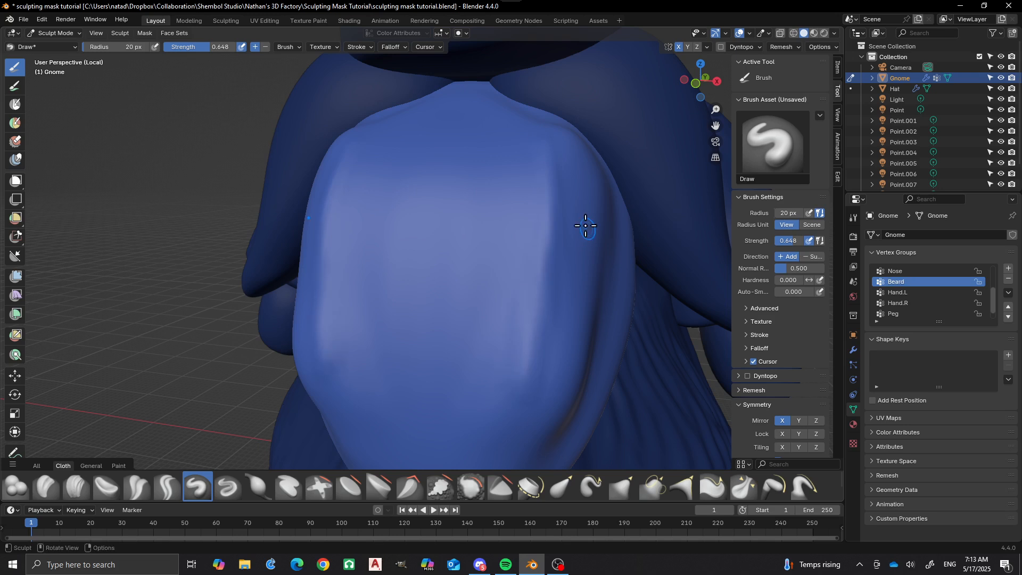
{"action": "left_click_drag", "start_coordinate": [509, 162], "coordinate": [493, 360]}
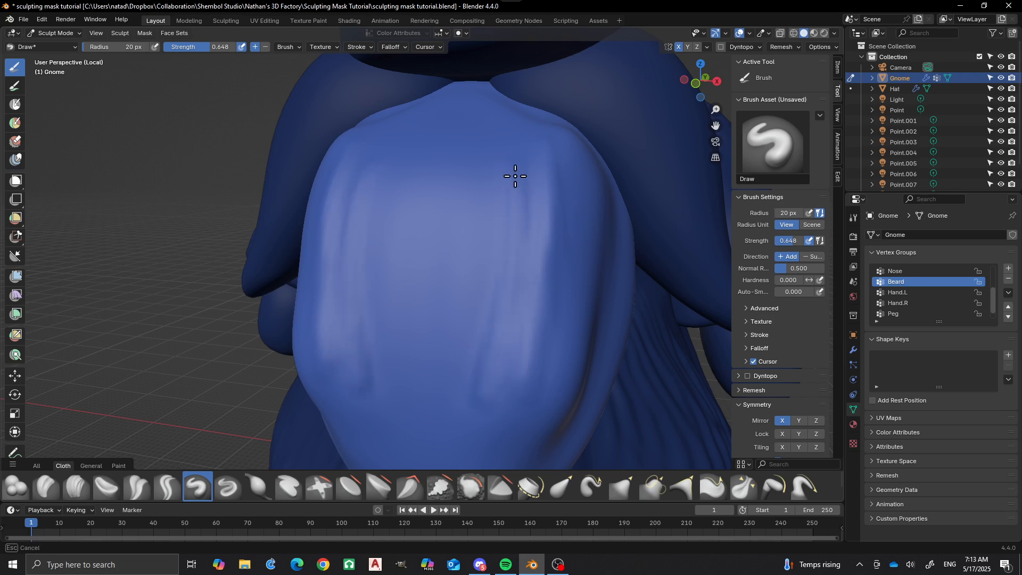
{"action": "left_click_drag", "start_coordinate": [515, 176], "coordinate": [491, 302]}
- Enlarge the Draw brush radius to 101 px and add a broad lengthwise stroke down the front of the beard
{"action": "key", "text": "f"}
{"action": "left_click", "coordinate": [527, 266]}
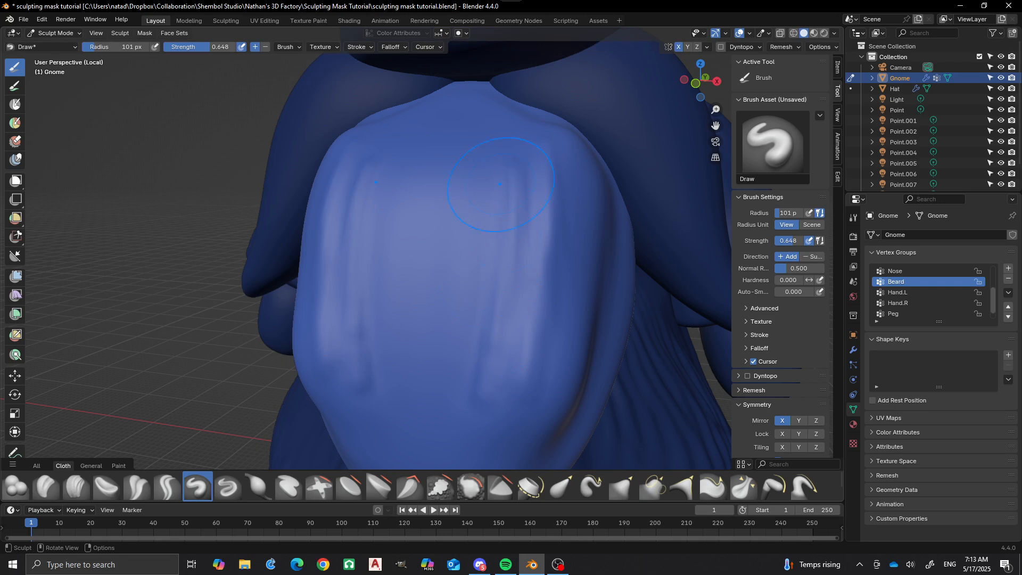
{"action": "mouse_move", "coordinate": [500, 183]}
{"action": "left_mouse_down"}
{"action": "mouse_move", "coordinate": [472, 417]}
{"action": "mouse_move", "coordinate": [481, 377]}
{"action": "left_mouse_up"}
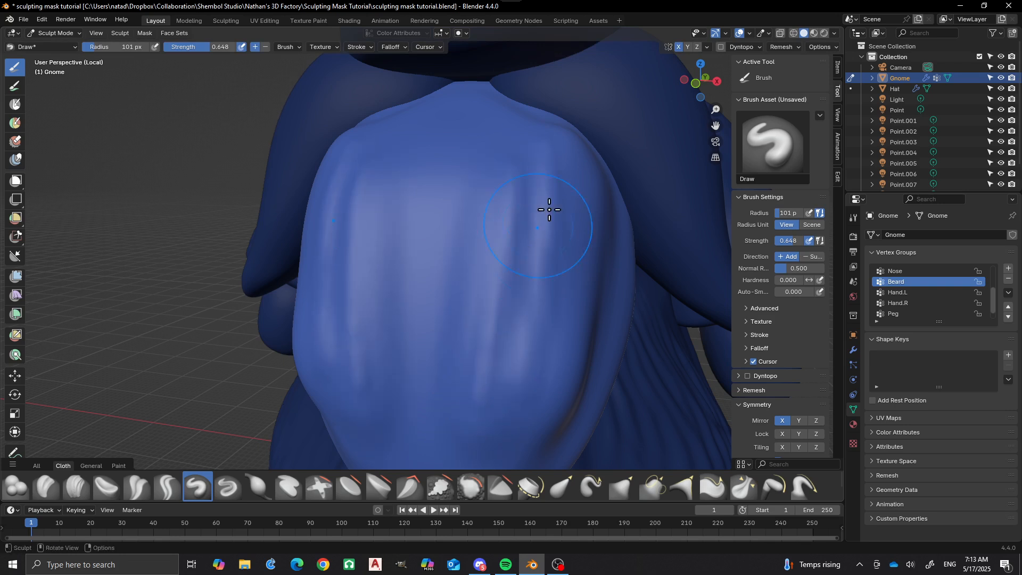
- Reduce the Draw brush radius to 30 px and sculpt fine vertical strands down the middle of the beard
{"action": "key", "text": "f"}
{"action": "left_click", "coordinate": [522, 234]}
{"action": "mouse_move", "coordinate": [529, 157]}
{"action": "left_mouse_down"}
{"action": "mouse_move", "coordinate": [501, 368]}
{"action": "mouse_move", "coordinate": [520, 210]}
{"action": "mouse_move", "coordinate": [516, 128]}
{"action": "left_mouse_up"}
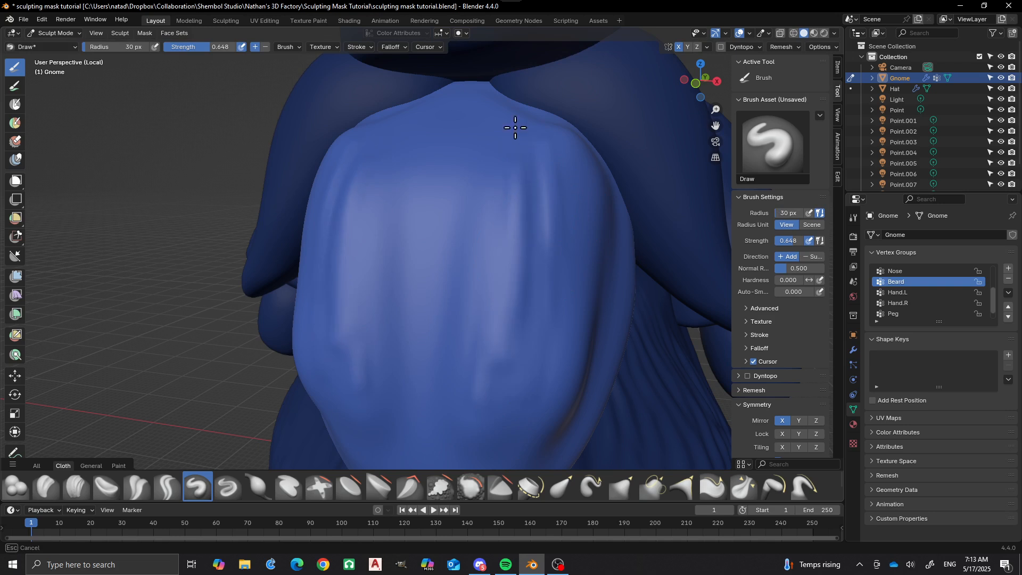
{"action": "left_click_drag", "start_coordinate": [505, 356], "coordinate": [503, 331]}
{"action": "mouse_move", "coordinate": [474, 165]}
{"action": "left_mouse_down"}
{"action": "mouse_move", "coordinate": [452, 445]}
{"action": "mouse_move", "coordinate": [479, 235]}
{"action": "left_mouse_up"}
{"action": "mouse_move", "coordinate": [454, 187]}
{"action": "left_mouse_down"}
{"action": "mouse_move", "coordinate": [431, 411]}
{"action": "mouse_move", "coordinate": [454, 184]}
{"action": "mouse_move", "coordinate": [441, 388]}
{"action": "mouse_move", "coordinate": [452, 349]}
{"action": "left_mouse_up"}
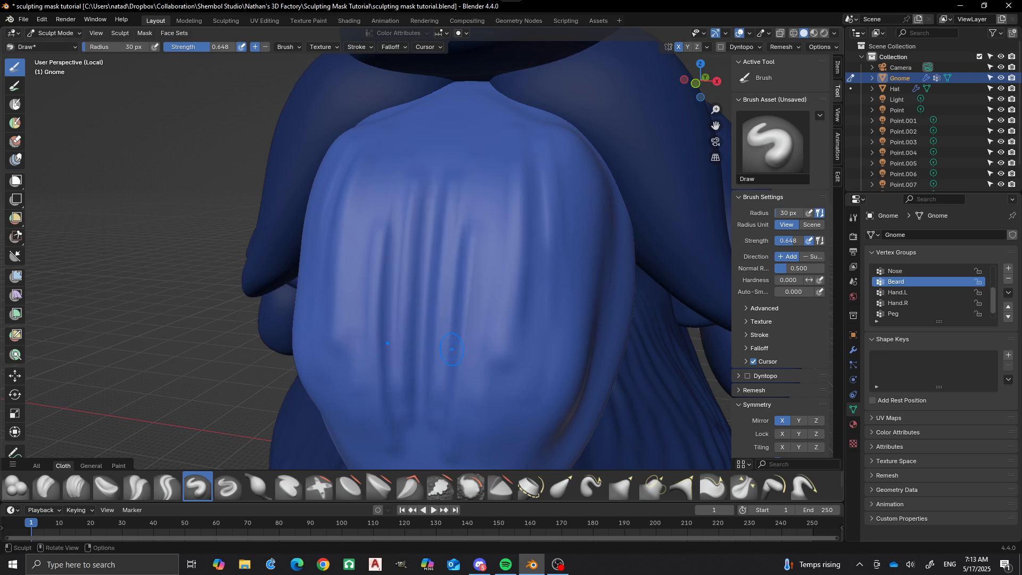
- Sculpt 30 px Draw strands over the side of the beard, from its upper edge towards the tip
{"action": "middle_click_drag", "start_coordinate": [396, 263], "coordinate": [346, 257]}
{"action": "scroll", "coordinate": [320, 265], "scroll_direction": "up", "scroll_amount": 1}
{"action": "scroll", "coordinate": [333, 255], "scroll_direction": "up", "scroll_amount": 1}
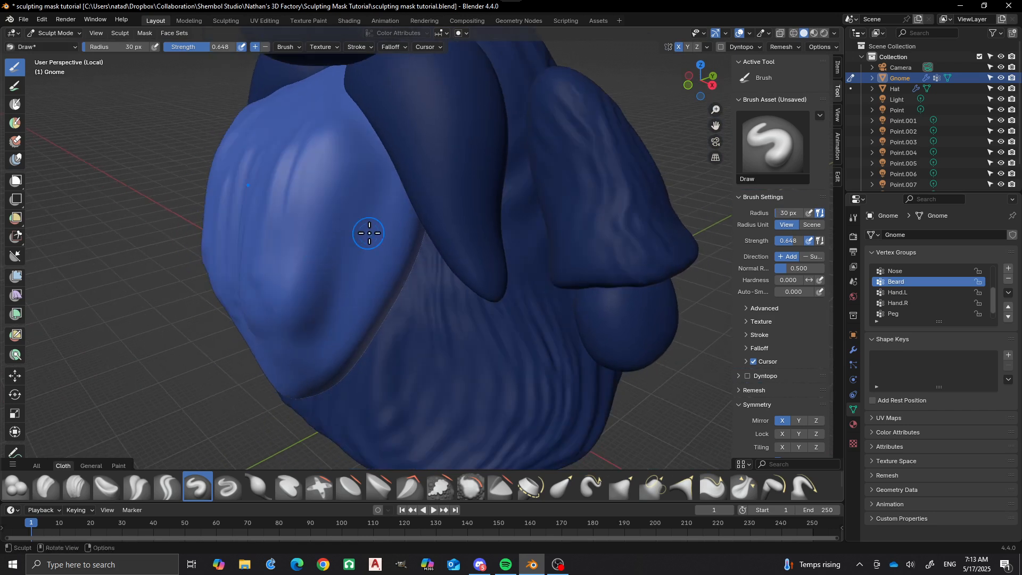
{"action": "mouse_move", "coordinate": [369, 233]}
{"action": "left_mouse_down"}
{"action": "mouse_move", "coordinate": [333, 314]}
{"action": "mouse_move", "coordinate": [372, 146]}
{"action": "mouse_move", "coordinate": [298, 365]}
{"action": "mouse_move", "coordinate": [372, 187]}
{"action": "mouse_move", "coordinate": [394, 160]}
{"action": "mouse_move", "coordinate": [324, 359]}
{"action": "mouse_move", "coordinate": [393, 155]}
{"action": "mouse_move", "coordinate": [348, 108]}
{"action": "mouse_move", "coordinate": [349, 77]}
{"action": "mouse_move", "coordinate": [342, 139]}
{"action": "mouse_move", "coordinate": [330, 65]}
{"action": "left_mouse_up"}
{"action": "mouse_move", "coordinate": [305, 148]}
{"action": "left_mouse_down"}
{"action": "mouse_move", "coordinate": [313, 92]}
{"action": "mouse_move", "coordinate": [253, 235]}
{"action": "left_mouse_up"}
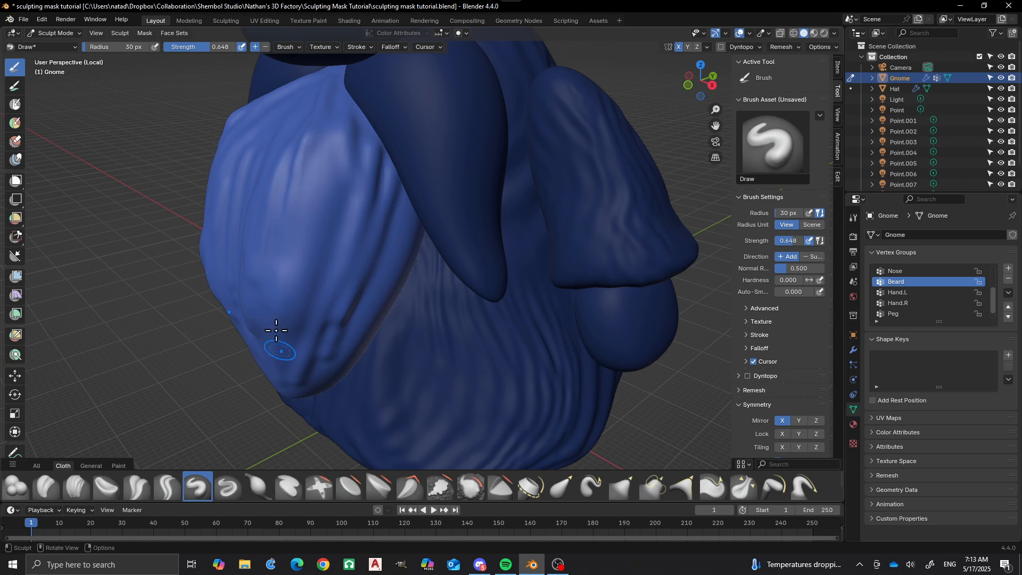
{"action": "key", "text": "b"}
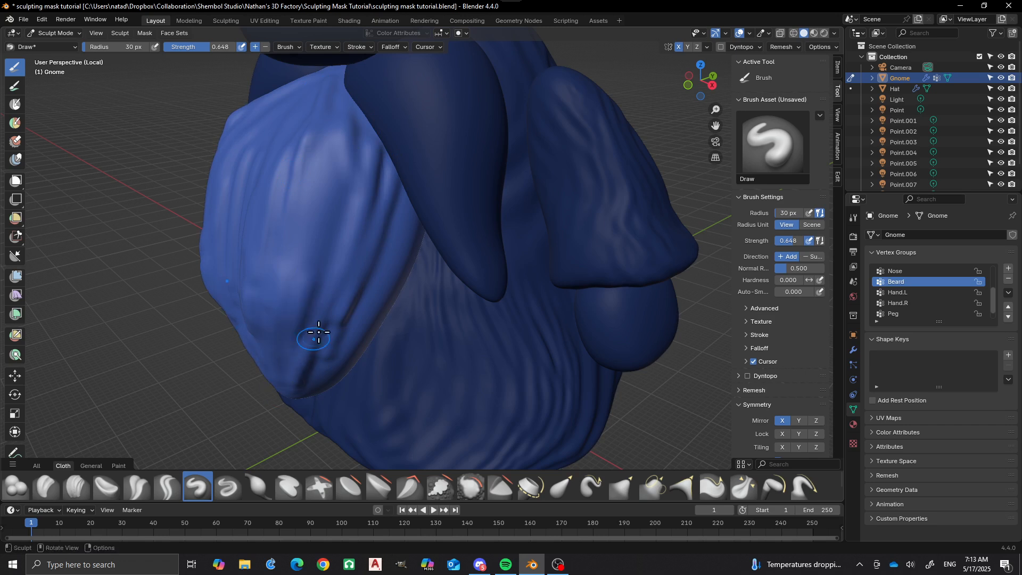
{"action": "mouse_move", "coordinate": [364, 276]}
{"action": "left_mouse_down"}
{"action": "mouse_move", "coordinate": [406, 193]}
{"action": "mouse_move", "coordinate": [369, 205]}
{"action": "mouse_move", "coordinate": [363, 259]}
{"action": "left_mouse_up"}
{"action": "left_click_drag", "start_coordinate": [351, 207], "coordinate": [329, 293]}
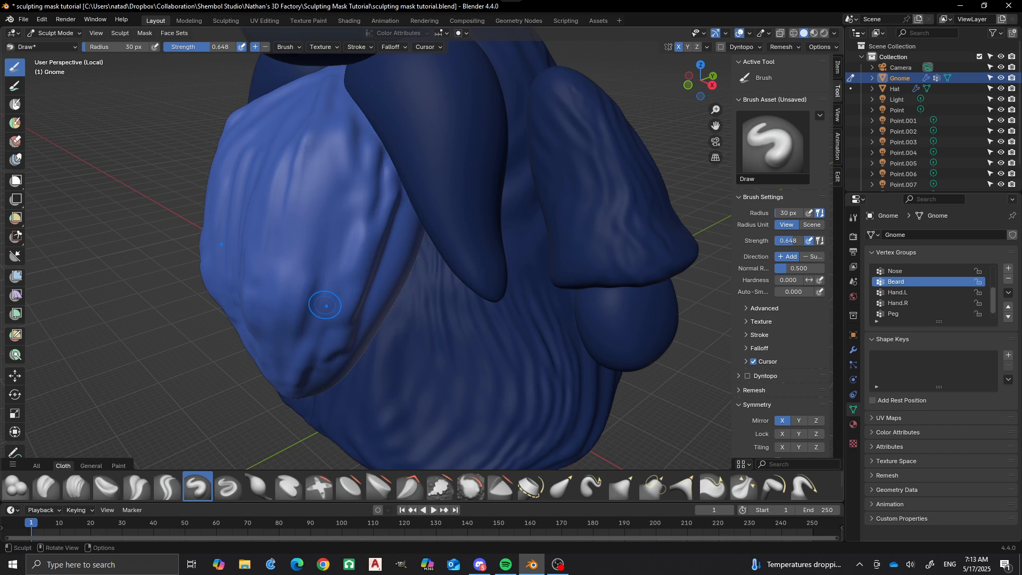
- Switch to the Pinch/Magnify brush at 0.500 strength and set its radius to 109 px for the beard's side strands
{"action": "key", "text": "p"}
{"action": "key", "text": "b"}
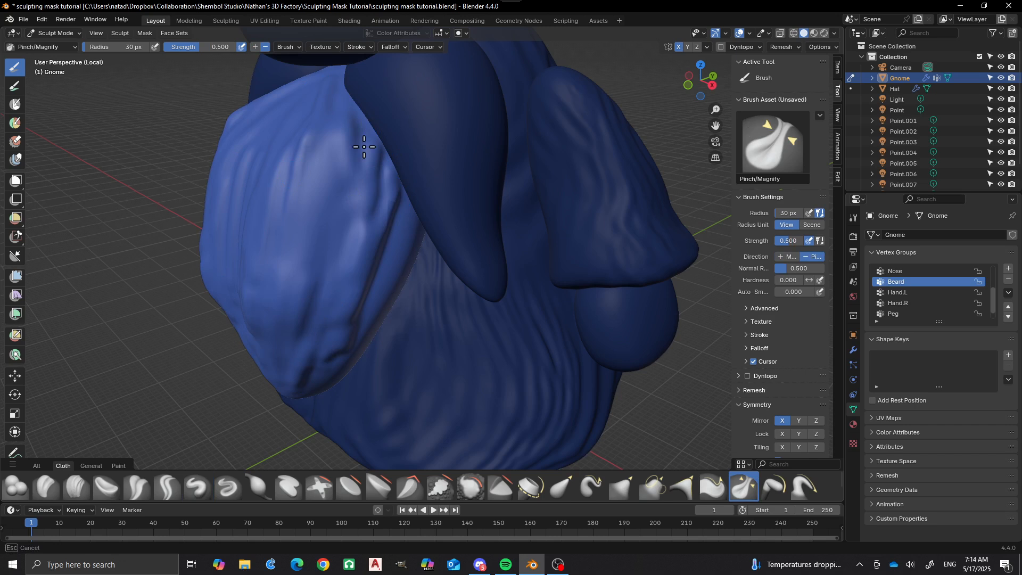
{"action": "key", "text": "Escape"}
{"action": "key", "text": "b"}
{"action": "key", "text": "Escape"}
{"action": "key", "text": "f"}
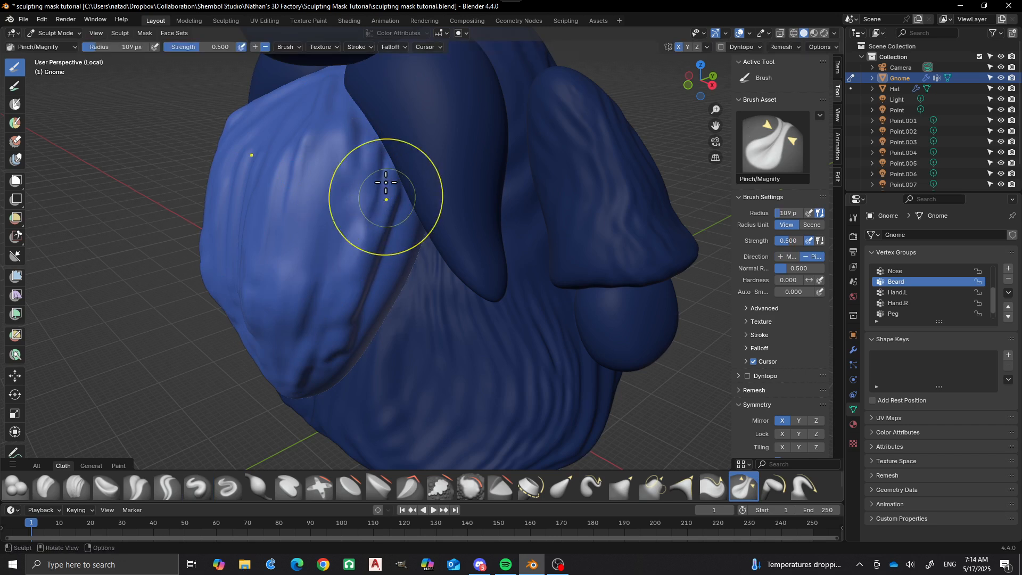
{"action": "left_click", "coordinate": [382, 194]}
- Pinch the strands along the side and lower edge of the beard with repeated lengthwise strokes
{"action": "key", "text": "b"}
{"action": "key", "text": "Escape"}
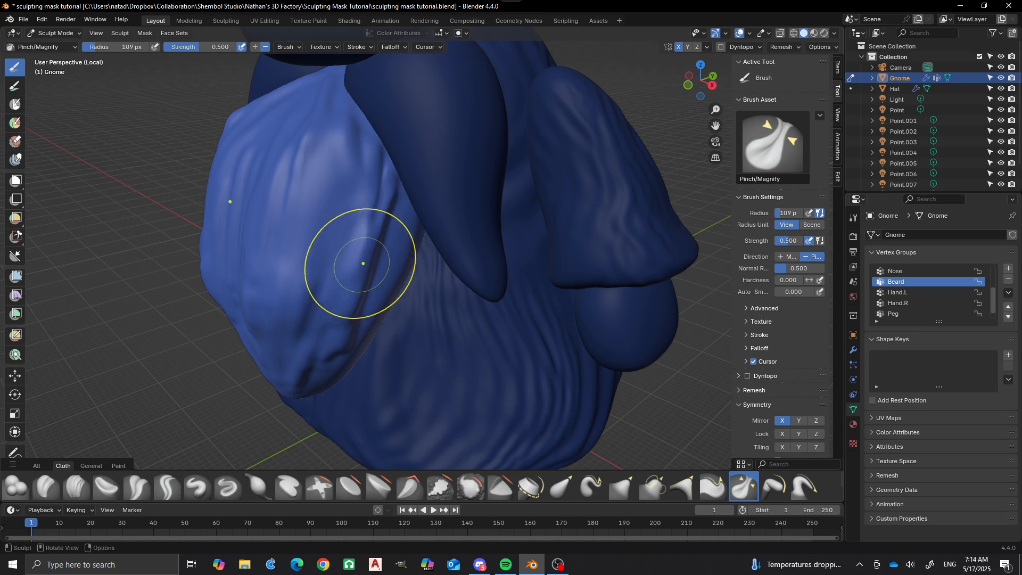
{"action": "key", "text": "b"}
{"action": "key", "text": "Escape"}
{"action": "key", "text": "b"}
{"action": "key", "text": "Escape"}
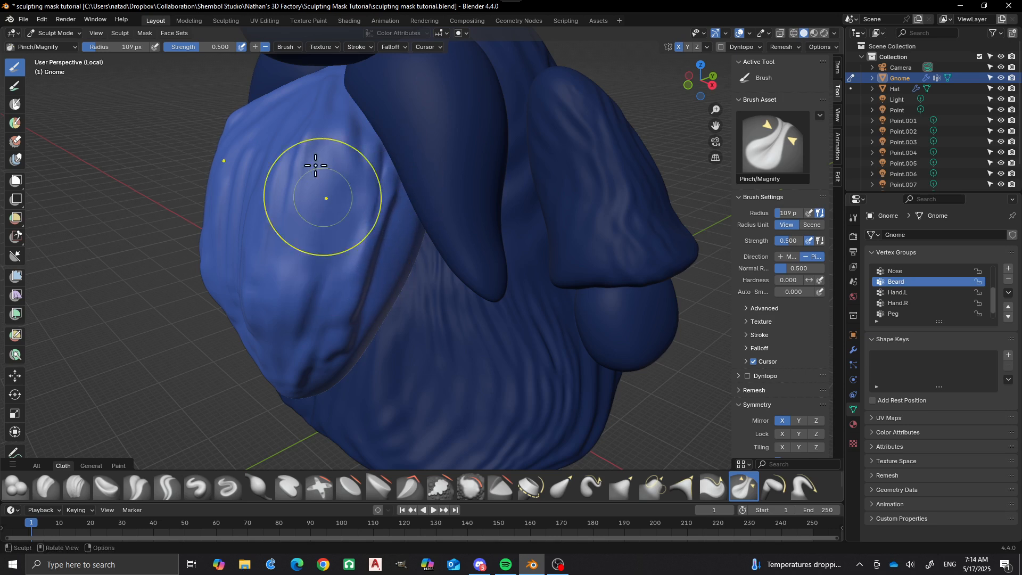
{"action": "key", "text": "b"}
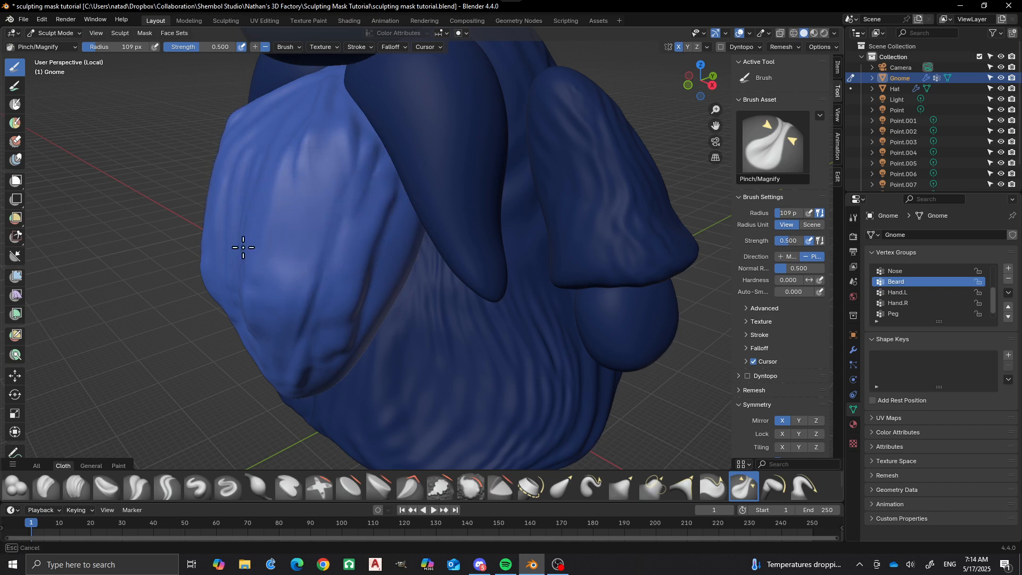
{"action": "key", "text": "Escape"}
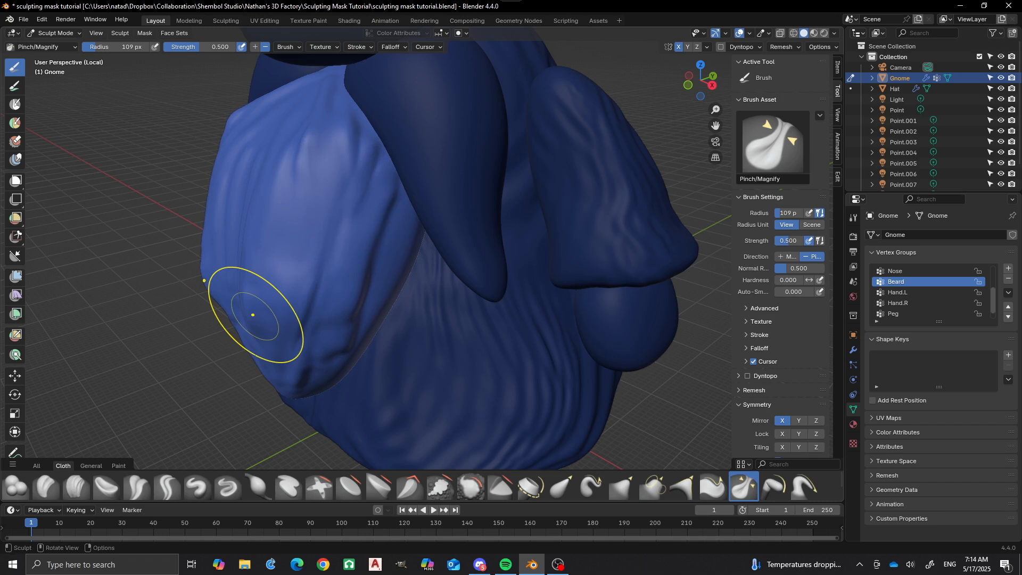
- Pinch the vertical strands across the front of the beard with the 109 px Pinch/Magnify brush
{"action": "middle_click_drag", "start_coordinate": [319, 286], "coordinate": [370, 300]}
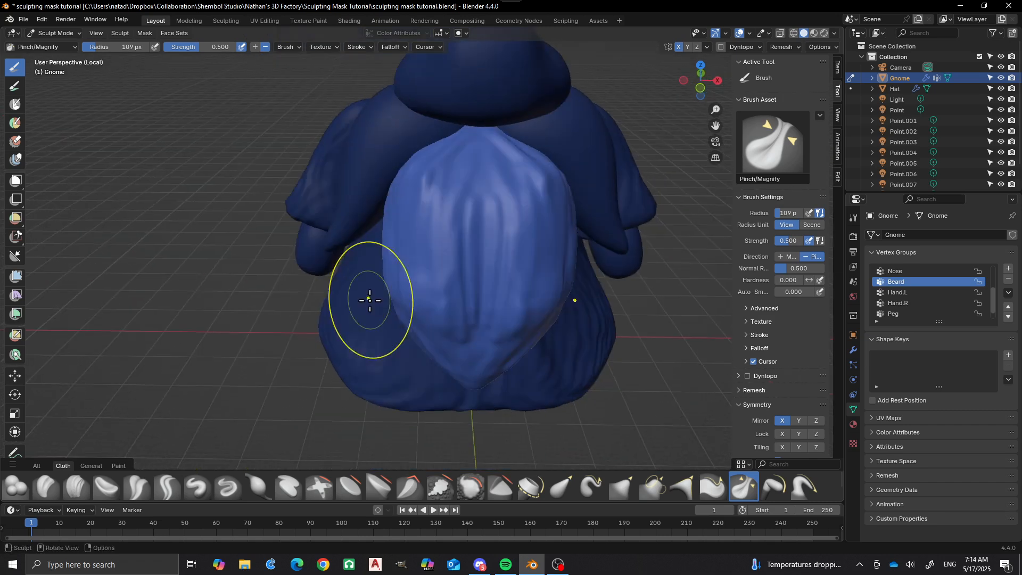
{"action": "scroll", "coordinate": [438, 280], "scroll_direction": "up", "scroll_amount": 2}
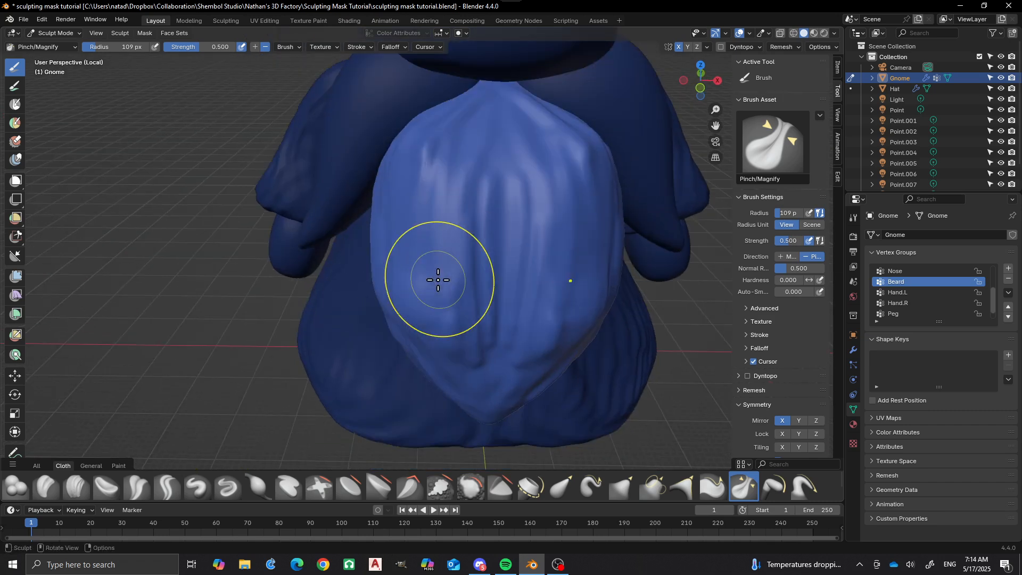
{"action": "key", "text": "b"}
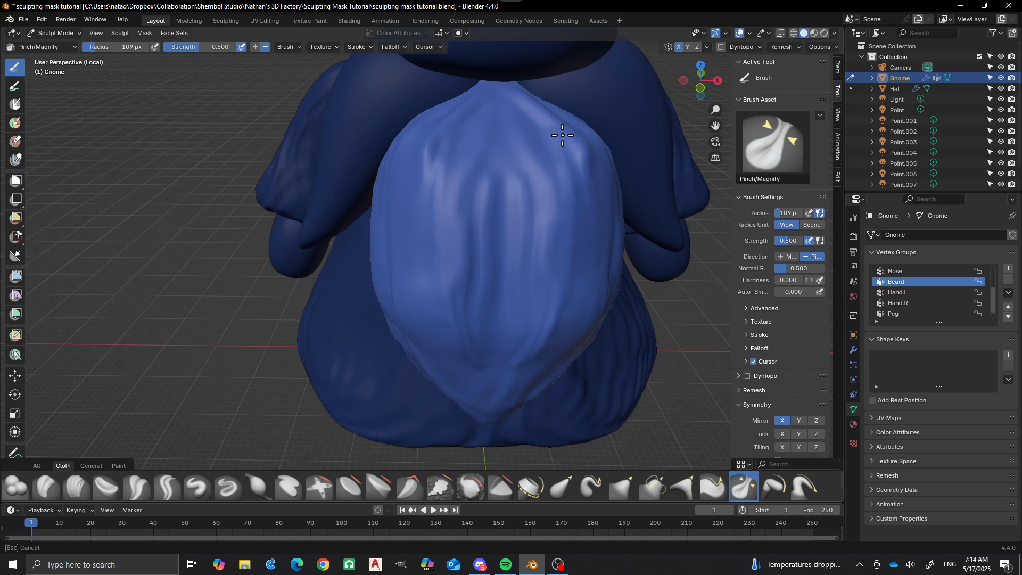
{"action": "mouse_move", "coordinate": [502, 188]}
{"action": "left_mouse_down"}
{"action": "mouse_move", "coordinate": [504, 253]}
{"action": "mouse_move", "coordinate": [494, 266]}
{"action": "mouse_move", "coordinate": [531, 245]}
{"action": "left_mouse_up"}
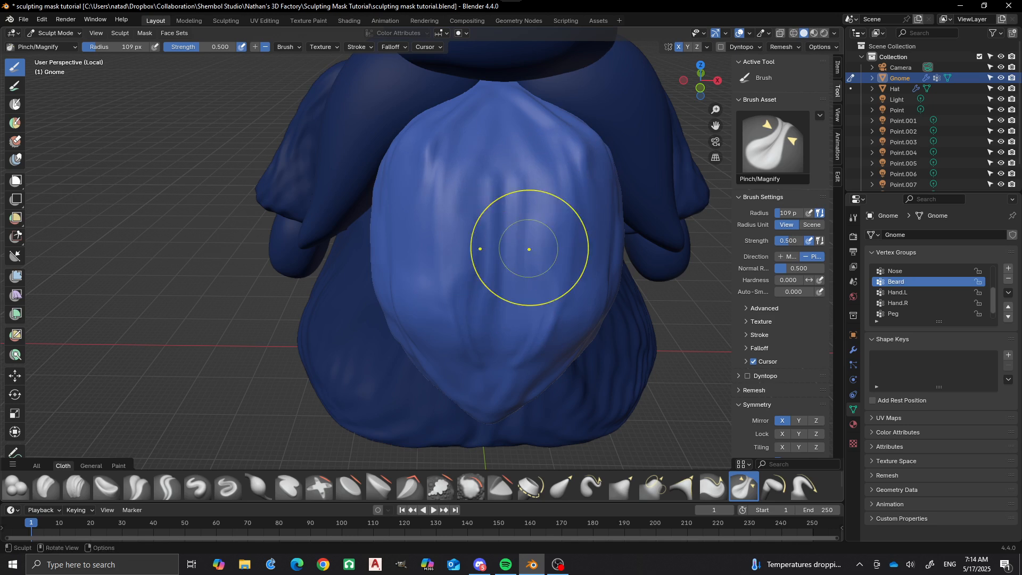
- Switch to the Inflate/Deflate brush with a 58 px radius and inflate the strands near the beard's centre
{"action": "key", "text": "i"}
{"action": "key", "text": "f"}
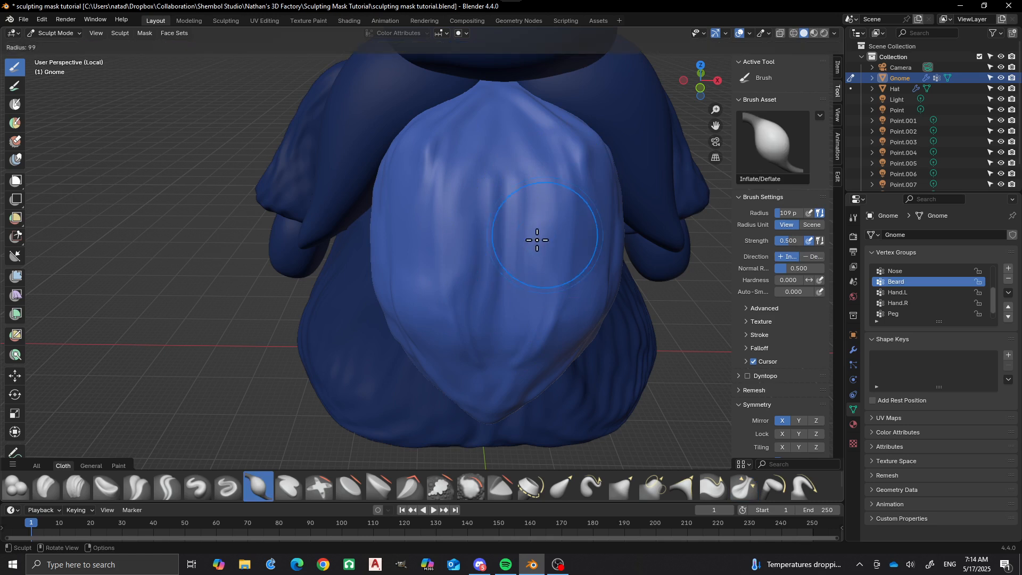
{"action": "left_click", "coordinate": [520, 257]}
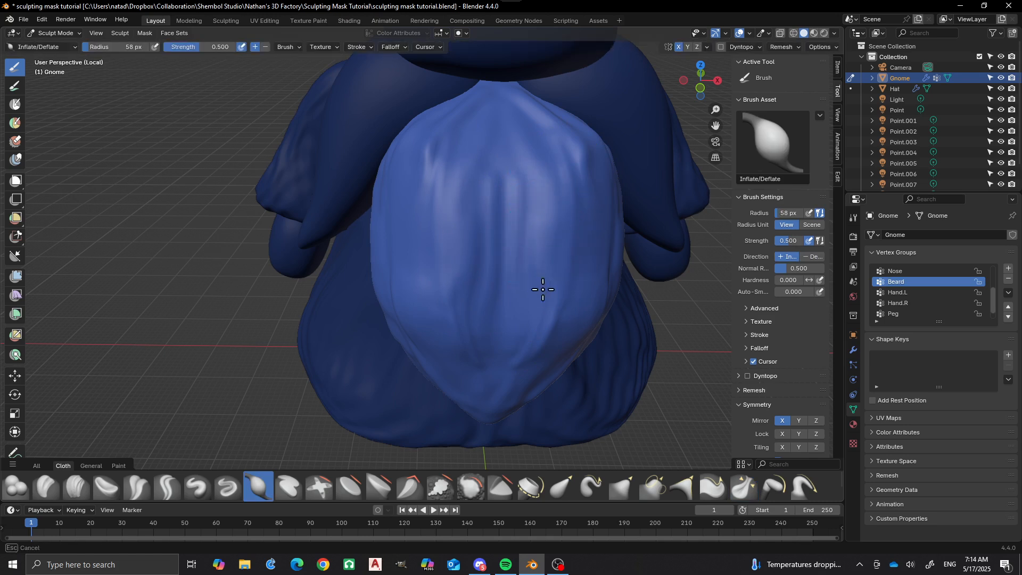
{"action": "left_click_drag", "start_coordinate": [521, 213], "coordinate": [512, 298]}
- Enlarge the Inflate/Deflate radius to 137 px and inflate the outer front of the beard with lengthwise strokes
{"action": "key", "text": "f"}
{"action": "left_click", "coordinate": [585, 208]}
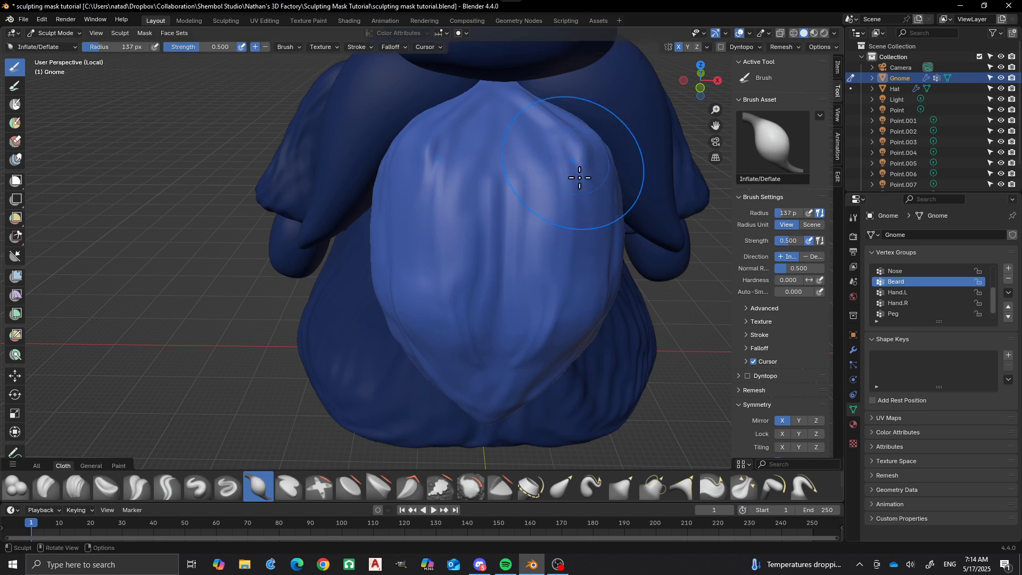
{"action": "left_click_drag", "start_coordinate": [580, 178], "coordinate": [567, 319]}
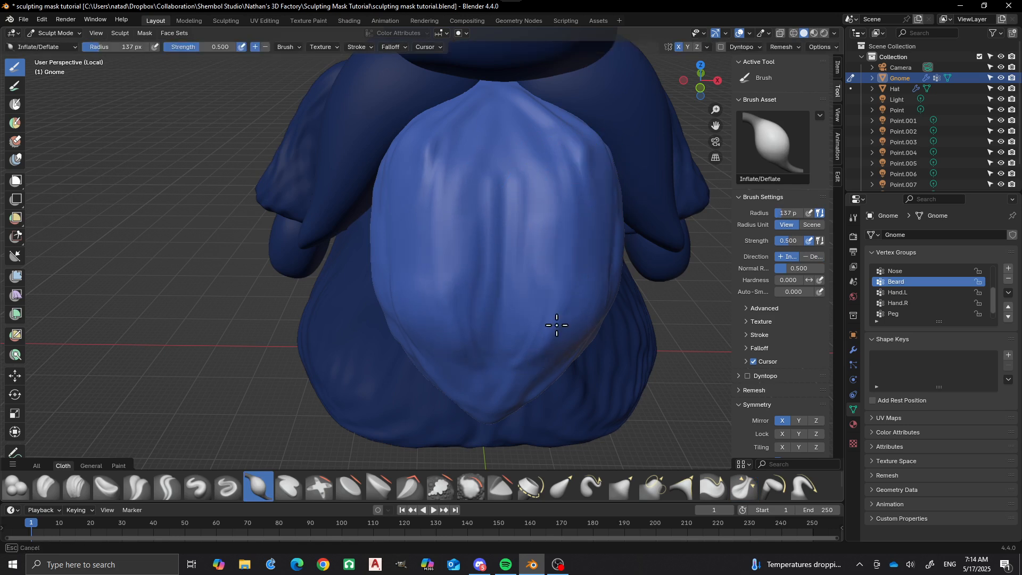
{"action": "left_click_drag", "start_coordinate": [584, 185], "coordinate": [572, 271]}
- Return to the Pinch/Magnify brush at 137 px and tighten the inflated strands on the beard's front
{"action": "key", "text": "p"}
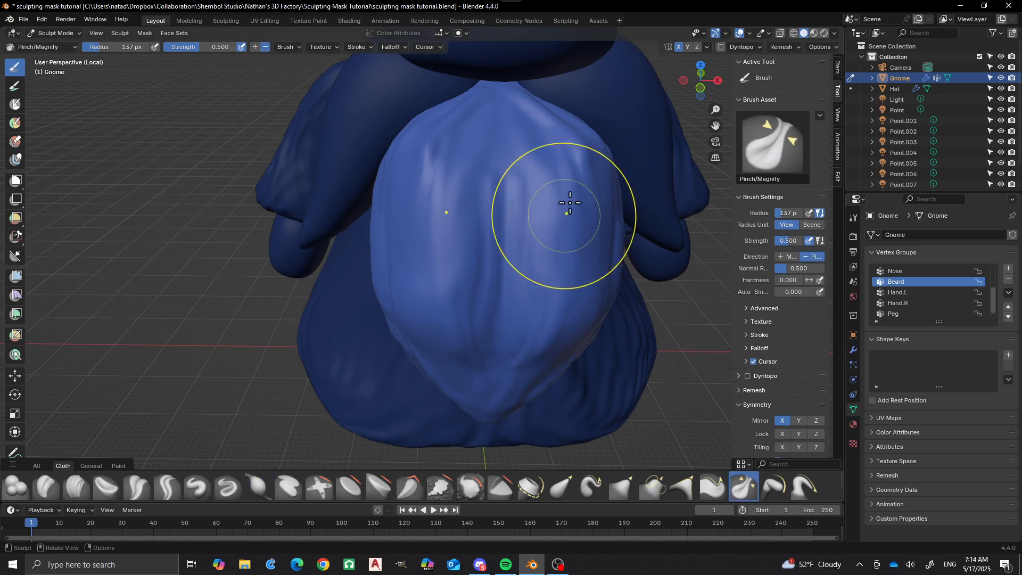
{"action": "mouse_move", "coordinate": [563, 201]}
{"action": "left_mouse_down"}
{"action": "mouse_move", "coordinate": [578, 266]}
{"action": "mouse_move", "coordinate": [510, 340]}
{"action": "mouse_move", "coordinate": [512, 313]}
{"action": "left_mouse_up"}
{"action": "left_click_drag", "start_coordinate": [559, 155], "coordinate": [529, 318]}
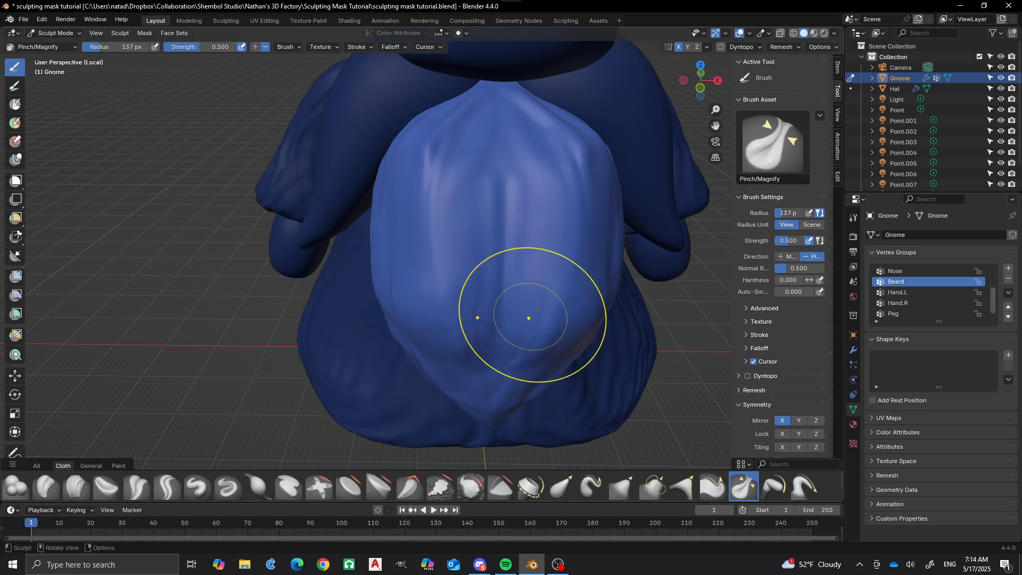
- Refine the strands on the side of the beard with the 137 px Pinch/Magnify brush
{"action": "scroll", "coordinate": [532, 313], "scroll_direction": "down", "scroll_amount": 4}
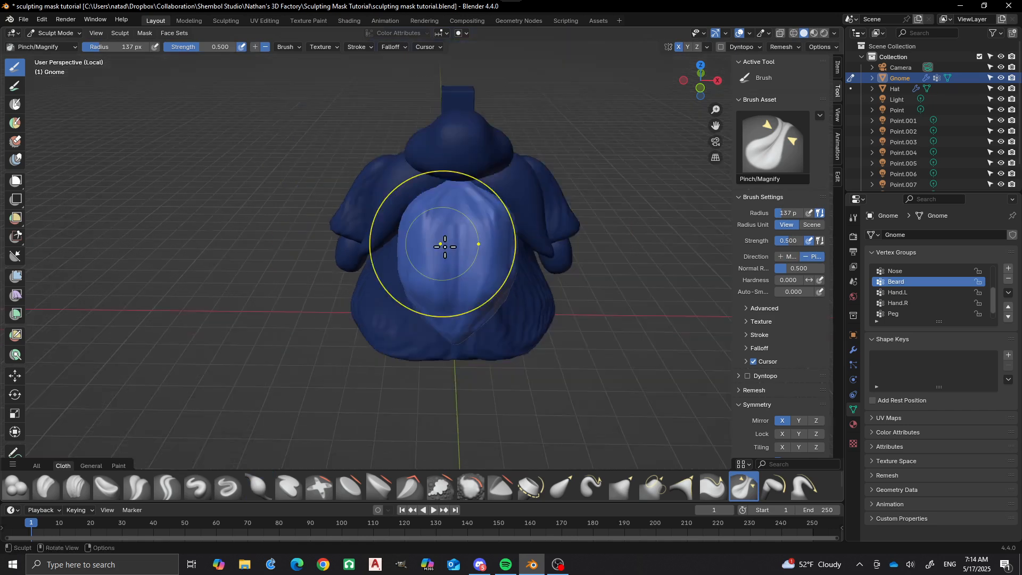
{"action": "mouse_move", "coordinate": [447, 244]}
{"action": "middle_mouse_down"}
{"action": "mouse_move", "coordinate": [465, 267]}
{"action": "mouse_move", "coordinate": [448, 304]}
{"action": "mouse_move", "coordinate": [388, 262]}
{"action": "mouse_move", "coordinate": [377, 286]}
{"action": "middle_mouse_up"}
{"action": "scroll", "coordinate": [450, 294], "scroll_direction": "up", "scroll_amount": 3}
{"action": "scroll", "coordinate": [388, 262], "scroll_direction": "up", "scroll_amount": 2}
{"action": "mouse_move", "coordinate": [377, 286]}
{"action": "left_mouse_down"}
{"action": "mouse_move", "coordinate": [367, 272]}
{"action": "mouse_move", "coordinate": [379, 281]}
{"action": "mouse_move", "coordinate": [370, 283]}
{"action": "mouse_move", "coordinate": [371, 303]}
{"action": "mouse_move", "coordinate": [356, 306]}
{"action": "left_mouse_up"}
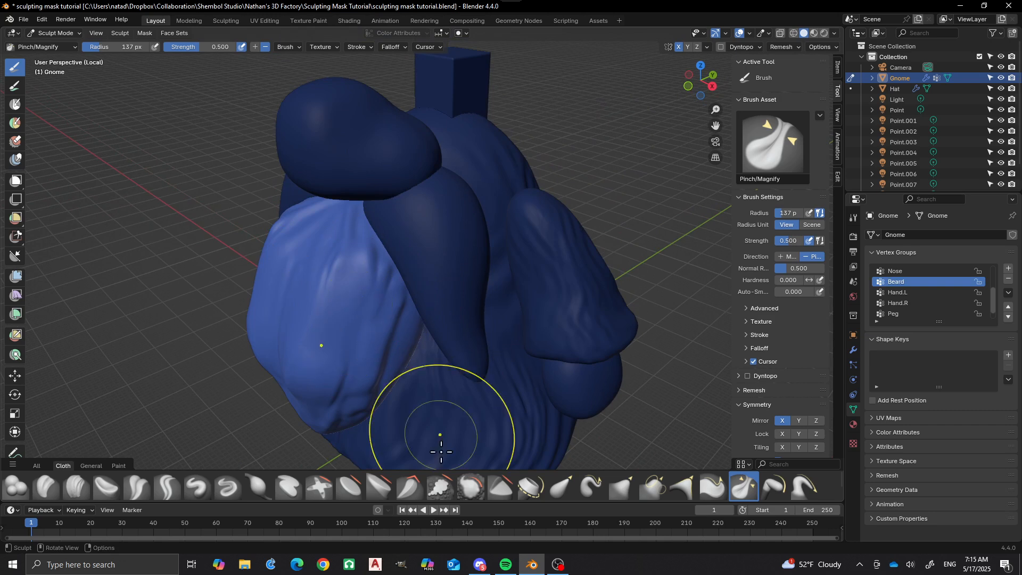
- Choose the Mask brush from the brush assets and bring the whole gnome into view
{"action": "scroll", "coordinate": [439, 482], "scroll_direction": "down", "scroll_amount": 2}
{"action": "scroll", "coordinate": [394, 486], "scroll_direction": "up", "scroll_amount": 2}
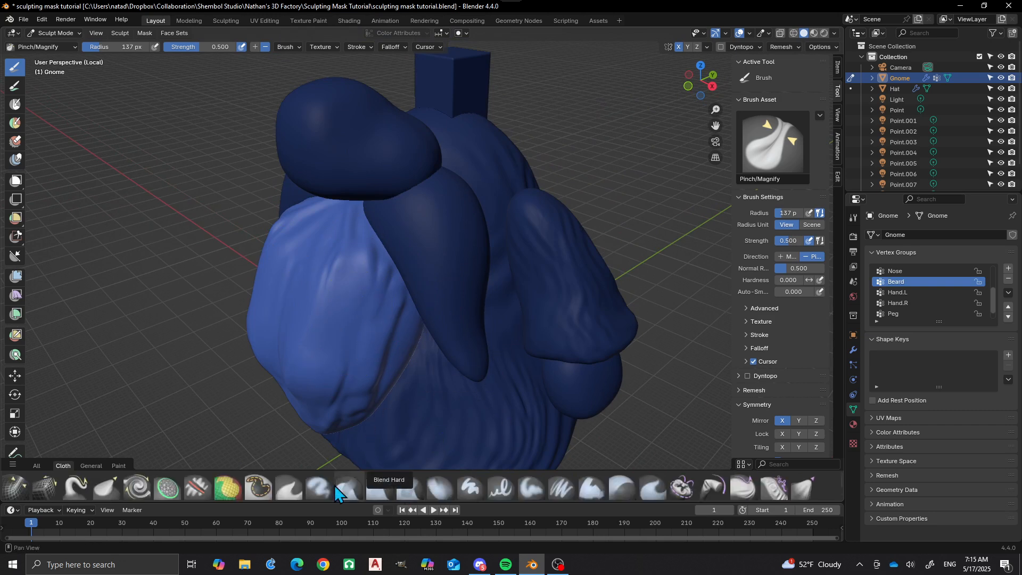
{"action": "left_click", "coordinate": [257, 486]}
{"action": "scroll", "coordinate": [390, 276], "scroll_direction": "down", "scroll_amount": 3}
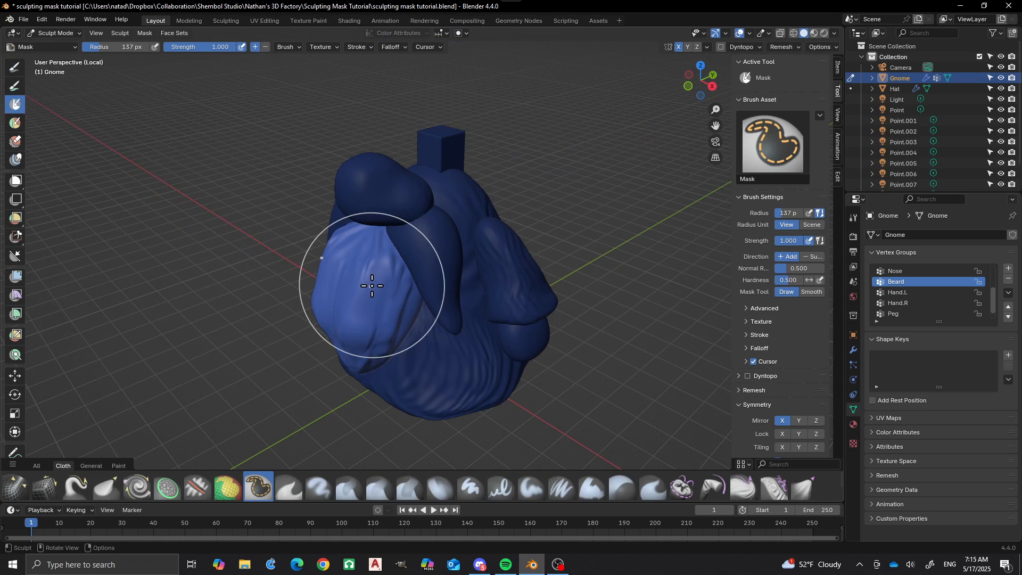
- Paint the mask over the gnome's beard so that the whole figure is masked
{"action": "mouse_move", "coordinate": [388, 221]}
{"action": "left_mouse_down"}
{"action": "mouse_move", "coordinate": [360, 338]}
{"action": "mouse_move", "coordinate": [371, 330]}
{"action": "left_mouse_up"}
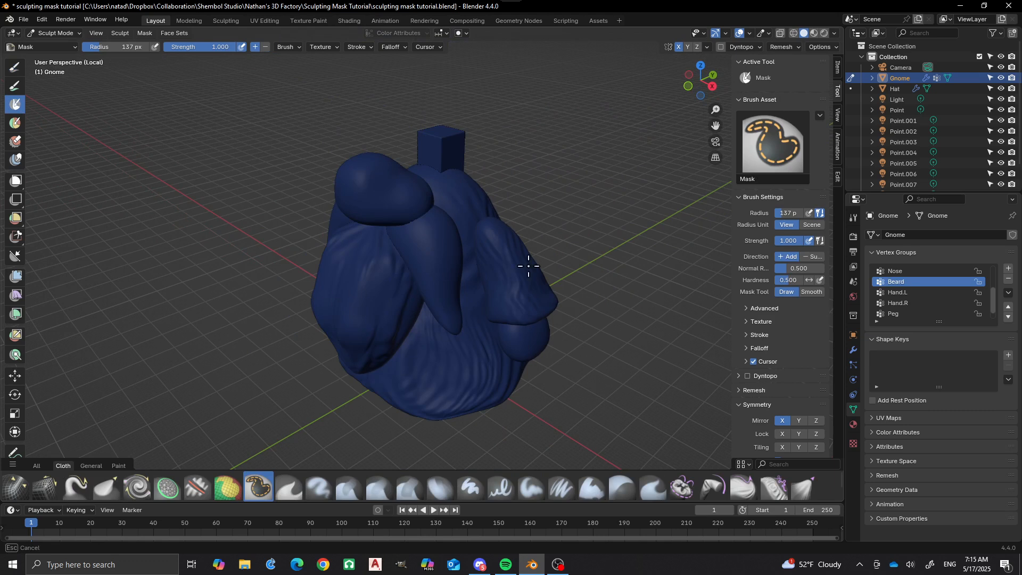
{"action": "left_click_drag", "start_coordinate": [412, 386], "coordinate": [442, 351]}
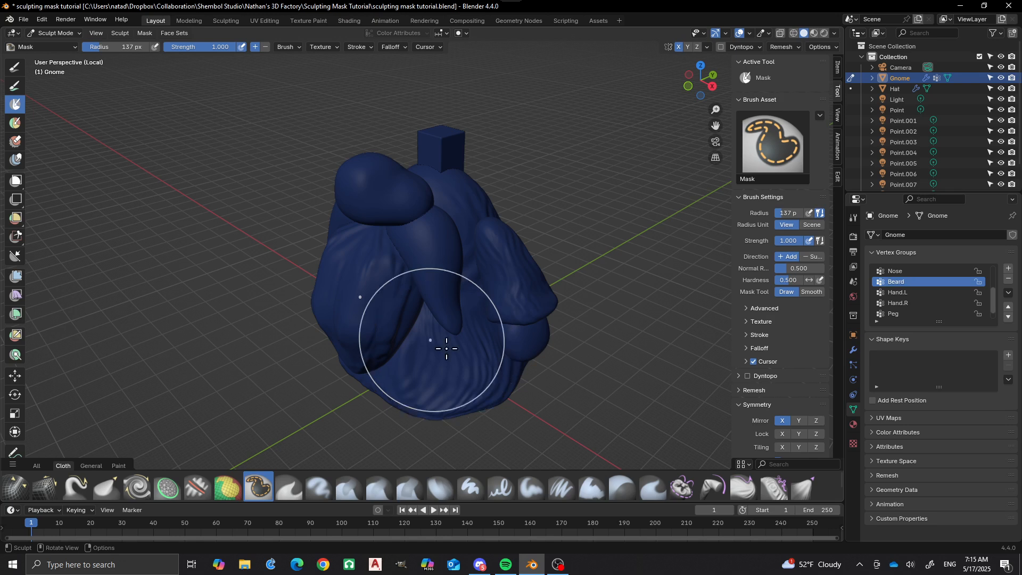
{"action": "middle_click_drag", "start_coordinate": [429, 343], "coordinate": [418, 267]}
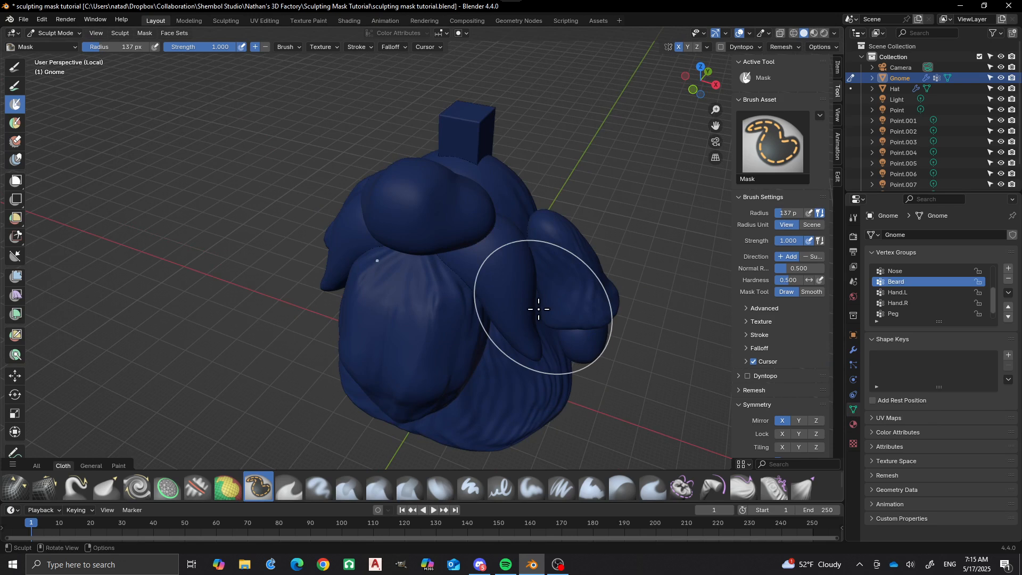
- In Edit Mode, hide all of the gnome's geometry except the Mustache.L and Mustache.R vertex groups
{"action": "key", "text": "Tab"}
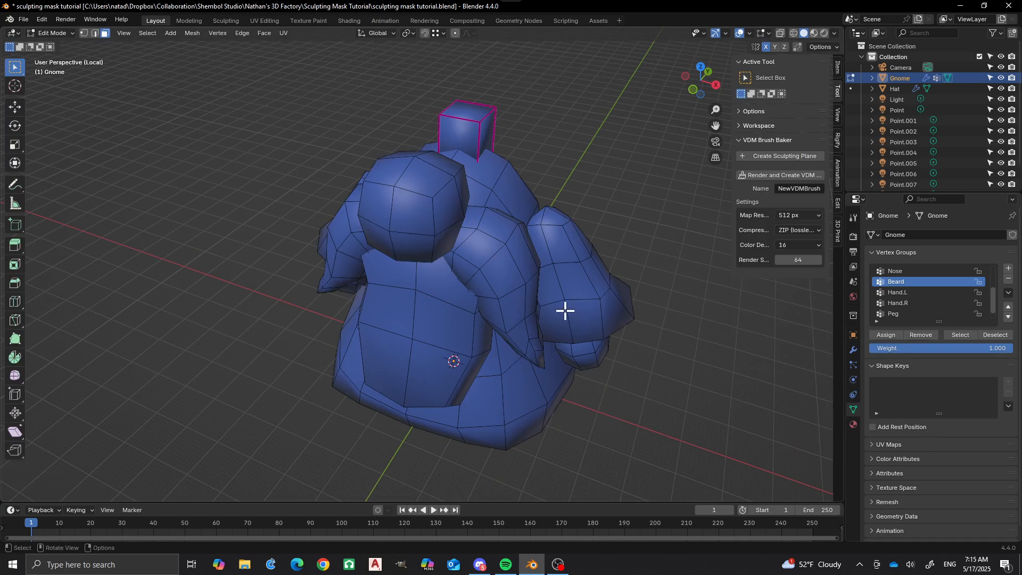
{"action": "scroll", "coordinate": [897, 302], "scroll_direction": "down", "scroll_amount": 1}
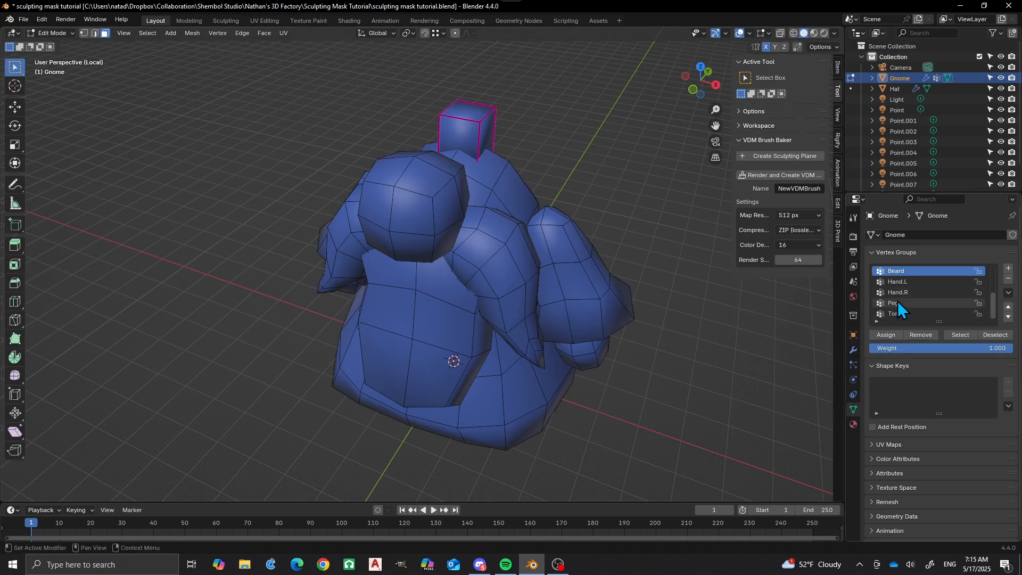
{"action": "scroll", "coordinate": [905, 308], "scroll_direction": "up", "scroll_amount": 1}
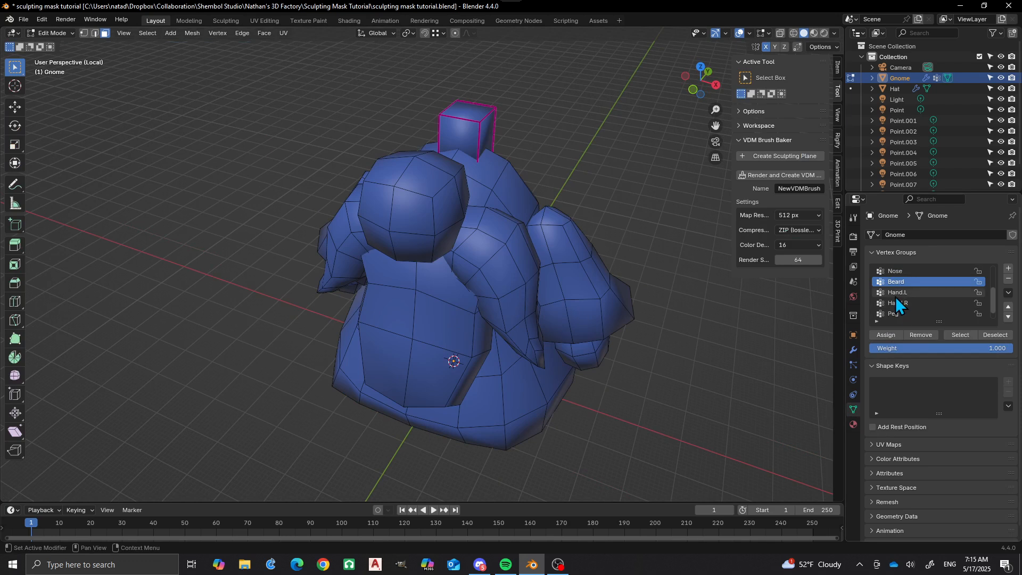
{"action": "scroll", "coordinate": [897, 302], "scroll_direction": "up", "scroll_amount": 4}
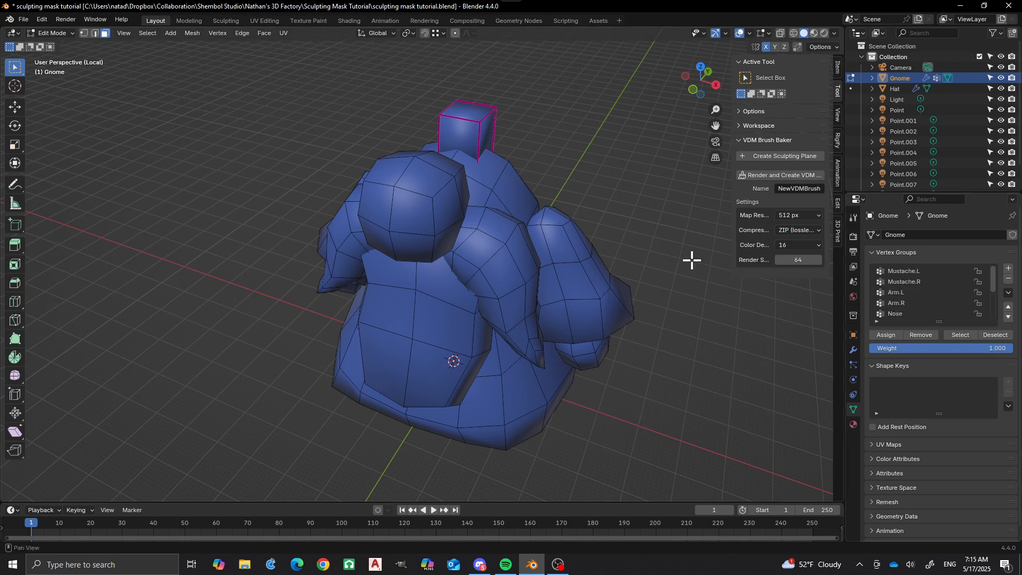
{"action": "key", "text": "a"}
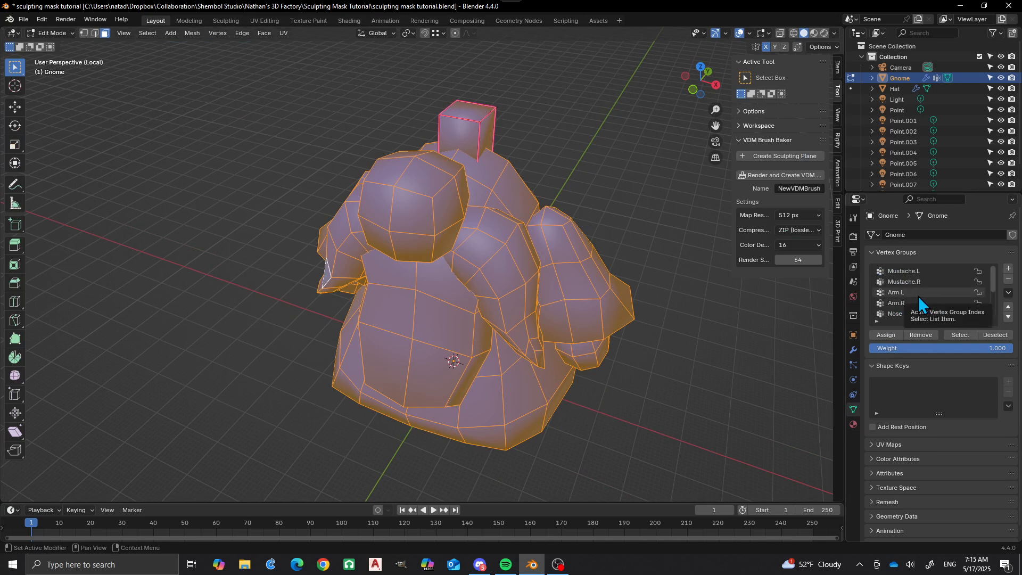
{"action": "left_click", "coordinate": [909, 282]}
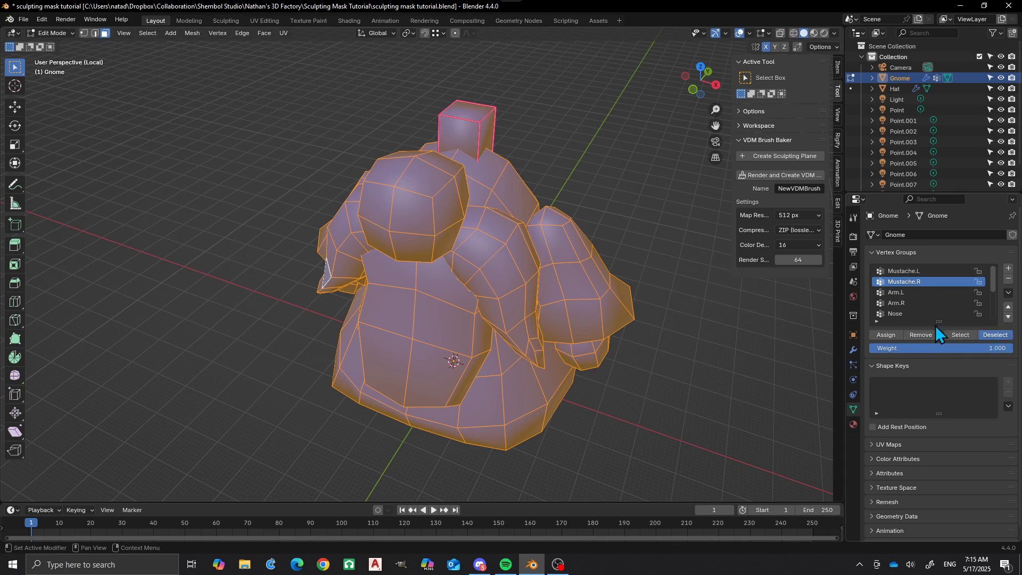
{"action": "left_click", "coordinate": [902, 272]}
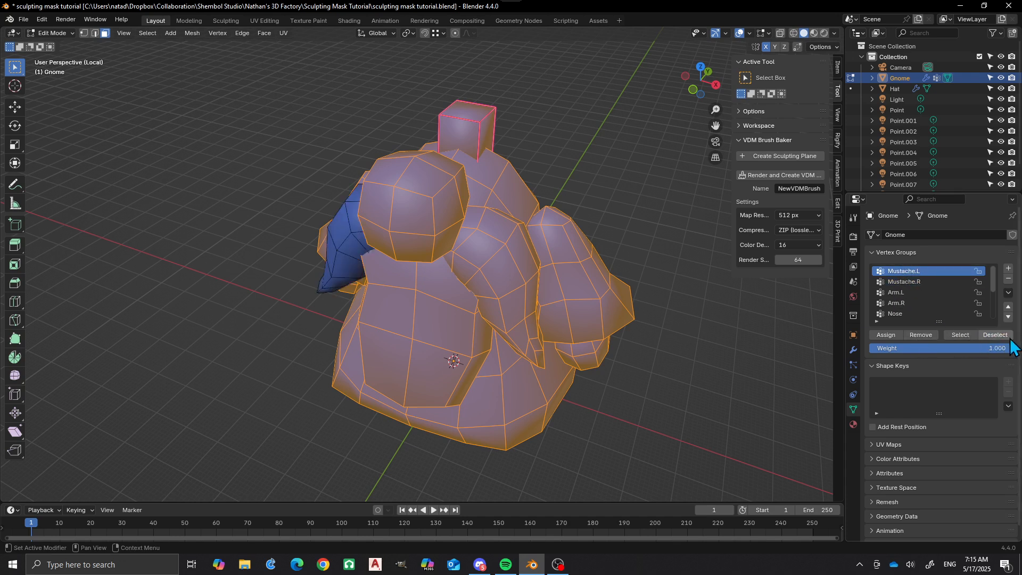
{"action": "left_click", "coordinate": [994, 335]}
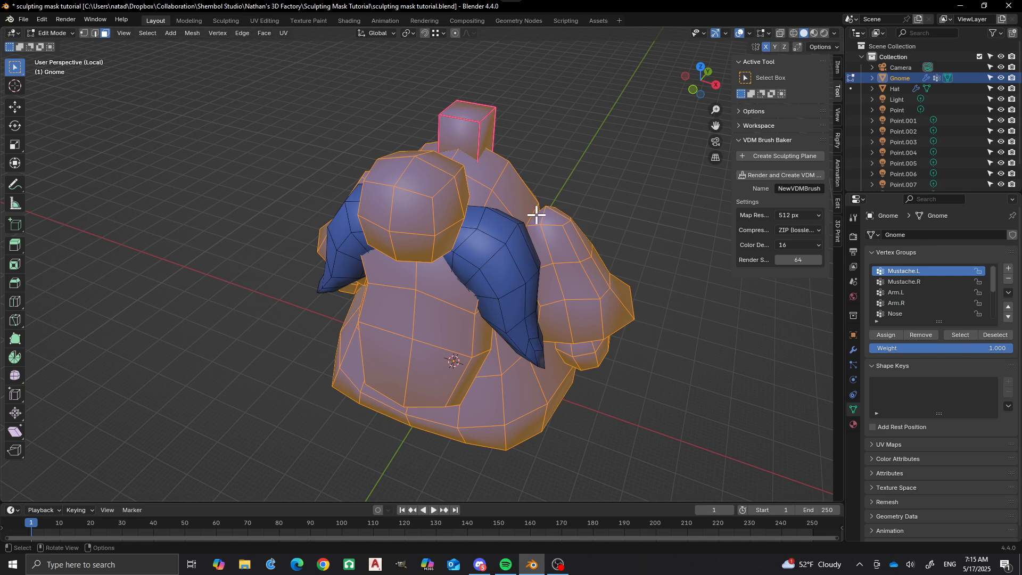
{"action": "key", "text": "h"}
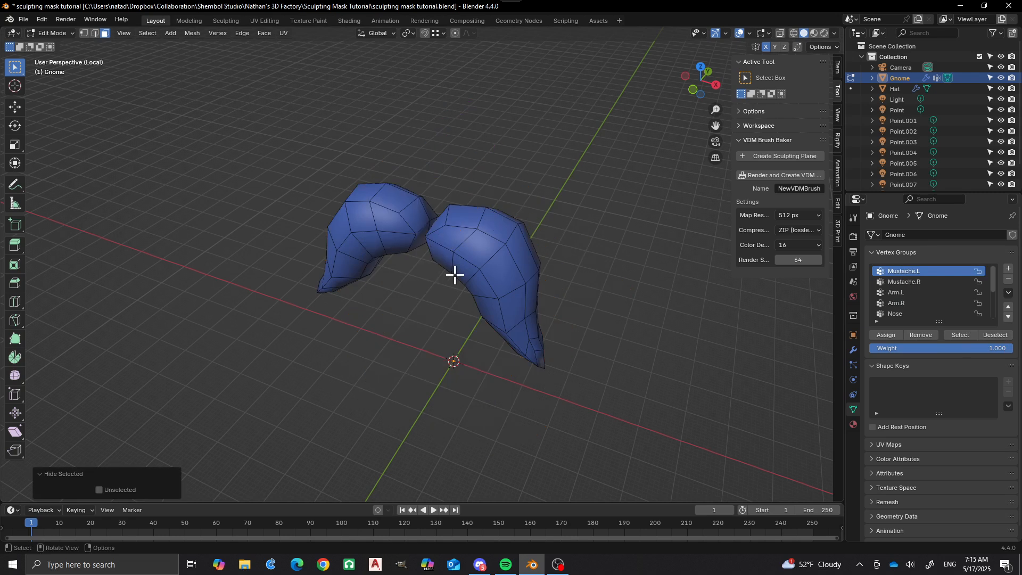
- Return to Sculpt Mode and erase the mask from both halves of the isolated mustache
{"action": "key", "text": "Tab"}
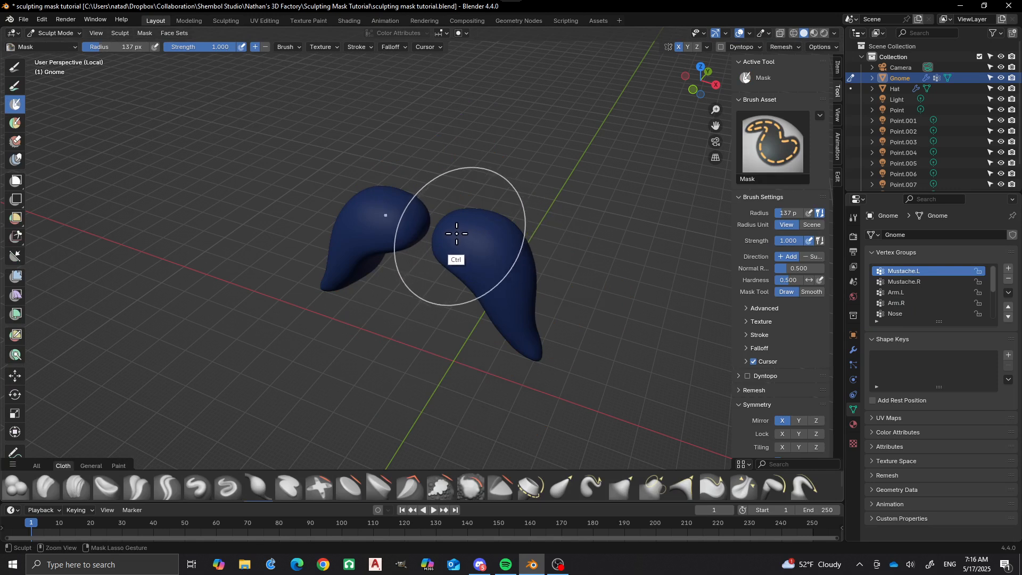
{"action": "mouse_move", "coordinate": [452, 240]}
{"action": "left_mouse_down", "text": "ctrl"}
{"action": "mouse_move", "coordinate": [491, 333]}
{"action": "mouse_move", "coordinate": [532, 313]}
{"action": "mouse_move", "coordinate": [532, 330]}
{"action": "mouse_move", "coordinate": [445, 224]}
{"action": "mouse_move", "coordinate": [358, 267]}
{"action": "mouse_move", "coordinate": [413, 202]}
{"action": "mouse_move", "coordinate": [341, 278]}
{"action": "mouse_move", "coordinate": [440, 244]}
{"action": "mouse_move", "coordinate": [524, 282]}
{"action": "mouse_move", "coordinate": [533, 328]}
{"action": "left_mouse_up", "text": "ctrl"}
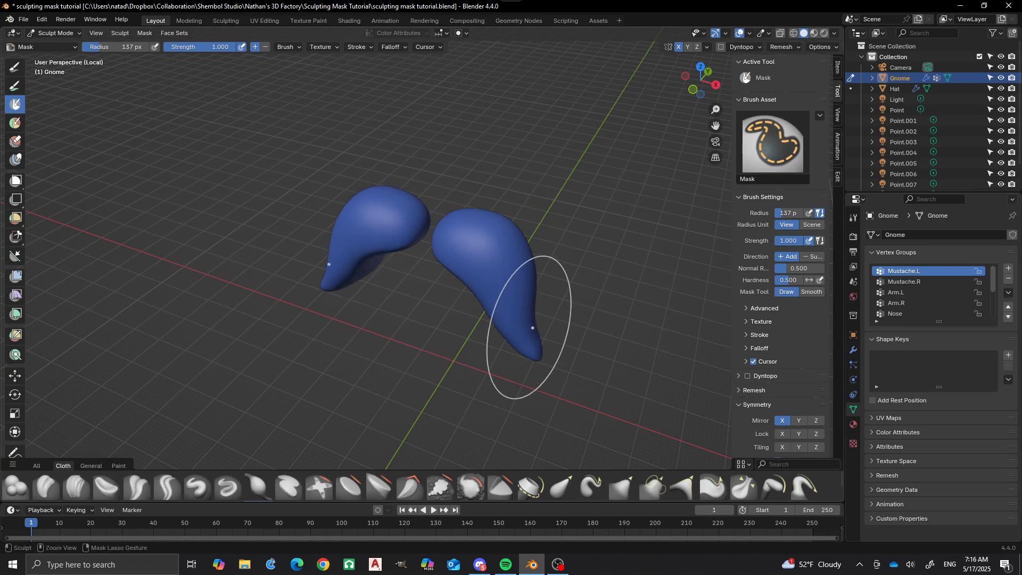
{"action": "mouse_move", "coordinate": [554, 346]}
{"action": "middle_mouse_down"}
{"action": "mouse_move", "coordinate": [474, 354]}
{"action": "mouse_move", "coordinate": [410, 342]}
{"action": "mouse_move", "coordinate": [415, 328]}
{"action": "mouse_move", "coordinate": [384, 301]}
{"action": "mouse_move", "coordinate": [358, 248]}
{"action": "mouse_move", "coordinate": [482, 298]}
{"action": "mouse_move", "coordinate": [570, 315]}
{"action": "middle_mouse_up"}
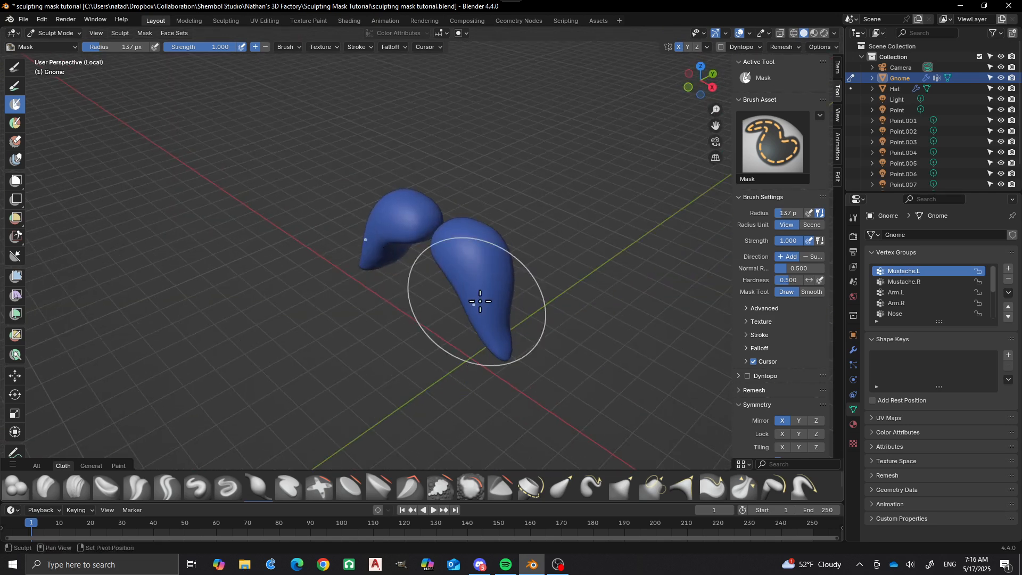
{"action": "middle_click_drag", "start_coordinate": [472, 299], "coordinate": [466, 319]}
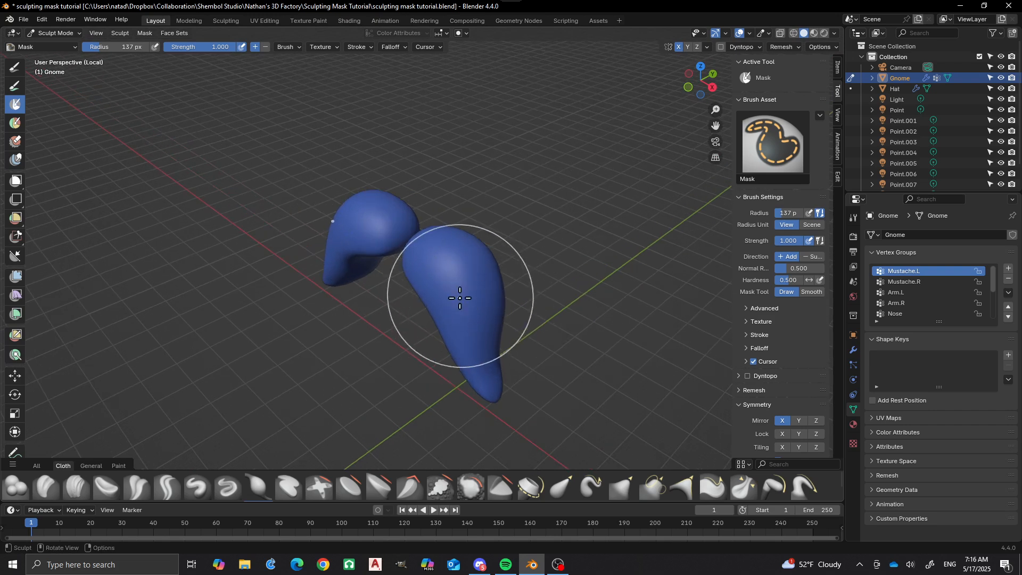
{"action": "mouse_move", "coordinate": [477, 331]}
{"action": "middle_mouse_down"}
{"action": "mouse_move", "coordinate": [489, 346]}
{"action": "mouse_move", "coordinate": [465, 319]}
{"action": "middle_mouse_up"}
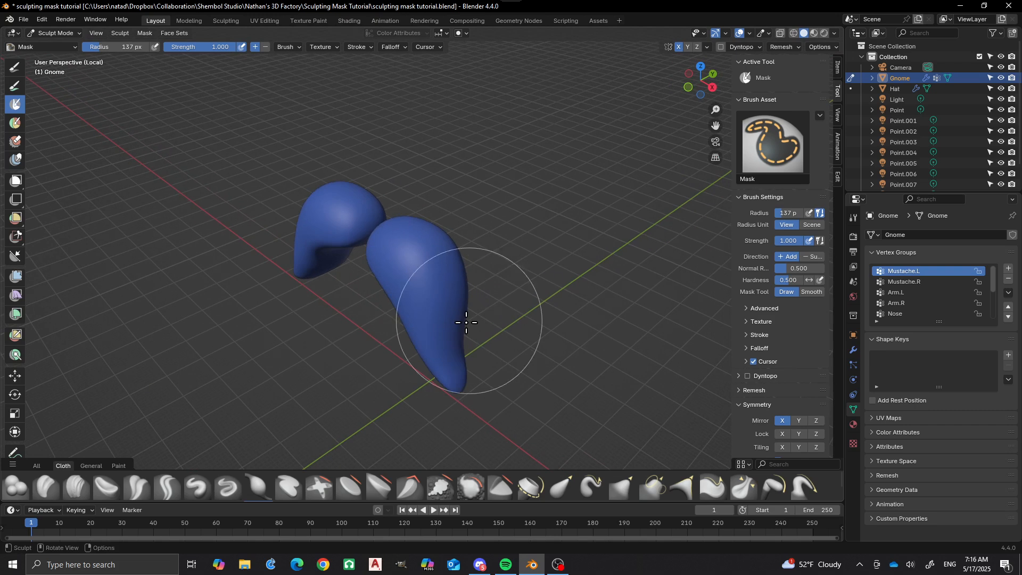
- Reveal the hidden gnome geometry in Edit Mode and go back to Sculpt Mode
{"action": "key", "text": "Tab"}
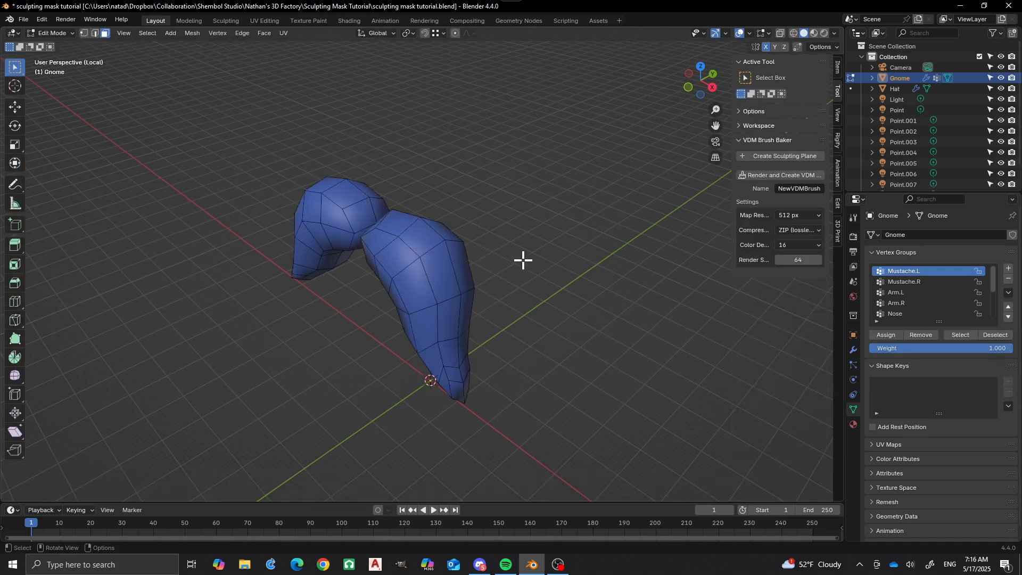
{"action": "key", "text": "alt+h"}
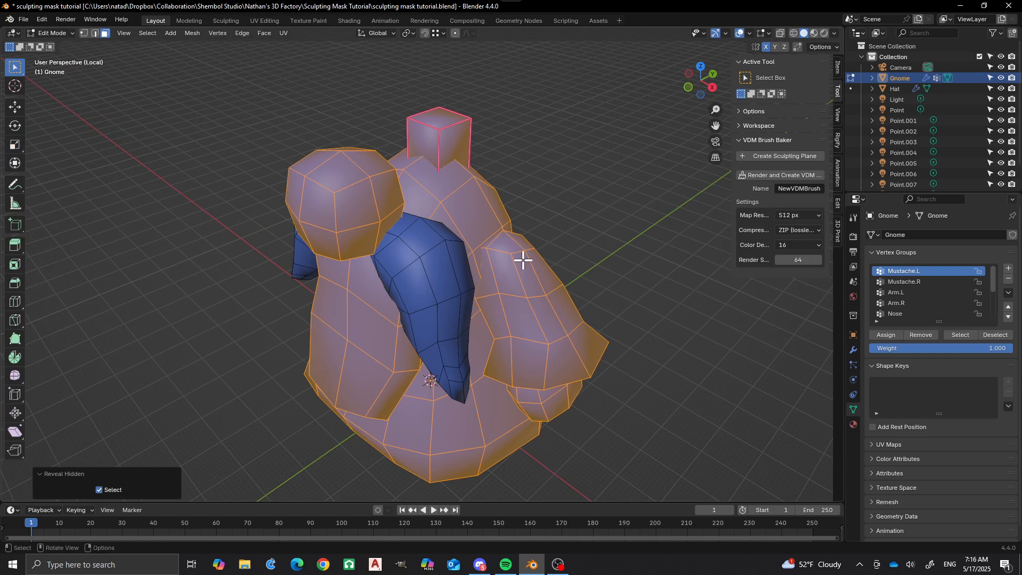
{"action": "key", "text": "Tab"}
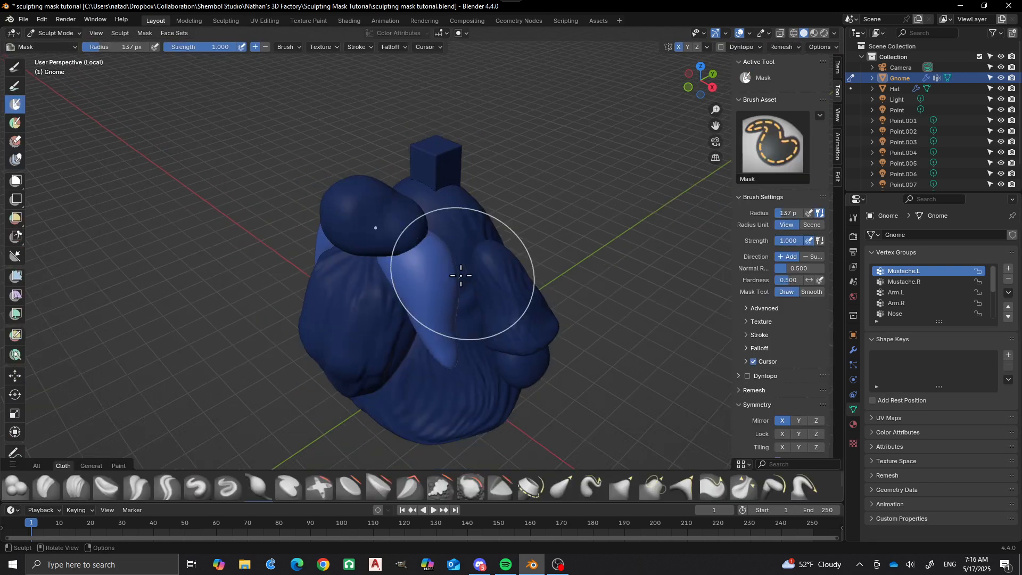
- Build up lengthwise volume along the mustache with the Draw brush at a 68 px radius
{"action": "middle_click_drag", "start_coordinate": [463, 274], "coordinate": [496, 285]}
{"action": "scroll", "coordinate": [487, 278], "scroll_direction": "up", "scroll_amount": 3}
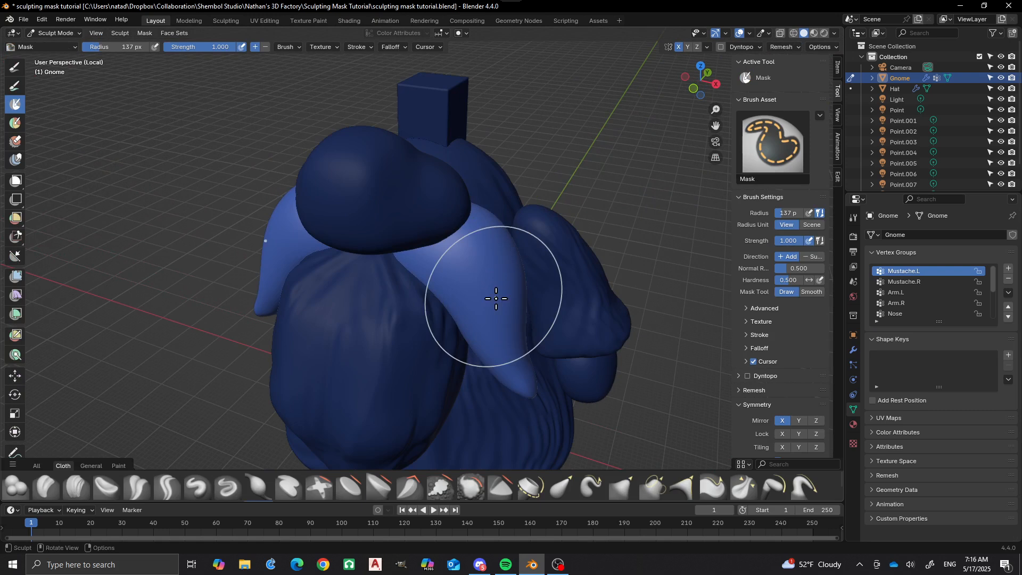
{"action": "scroll", "coordinate": [445, 267], "scroll_direction": "up", "scroll_amount": 3}
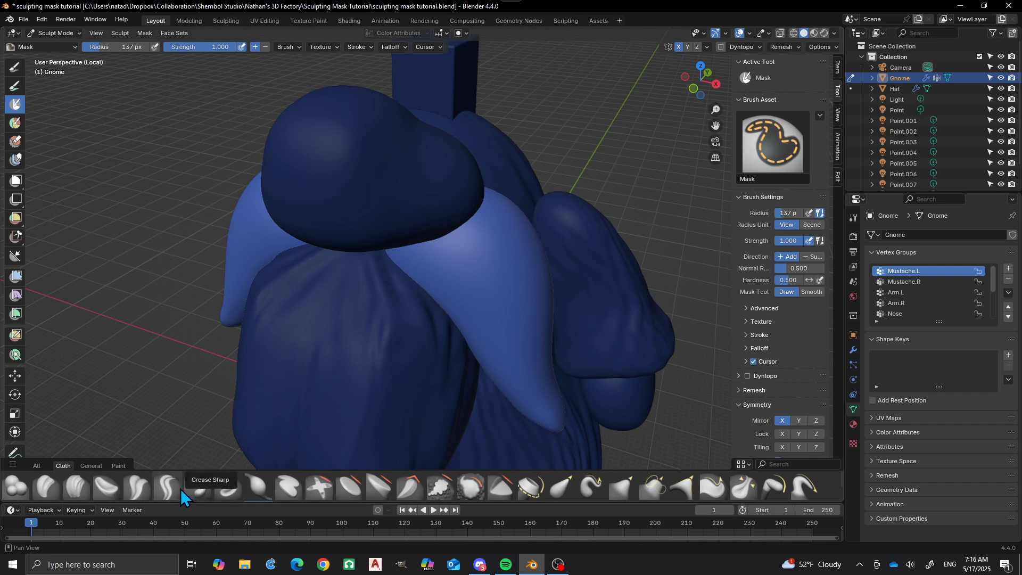
{"action": "left_click", "coordinate": [199, 489]}
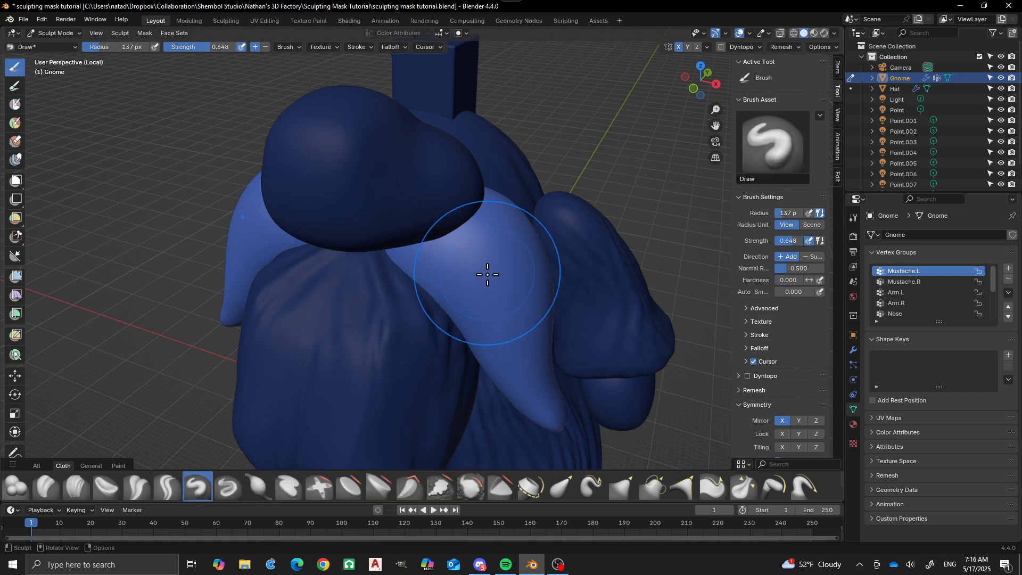
{"action": "key", "text": "f"}
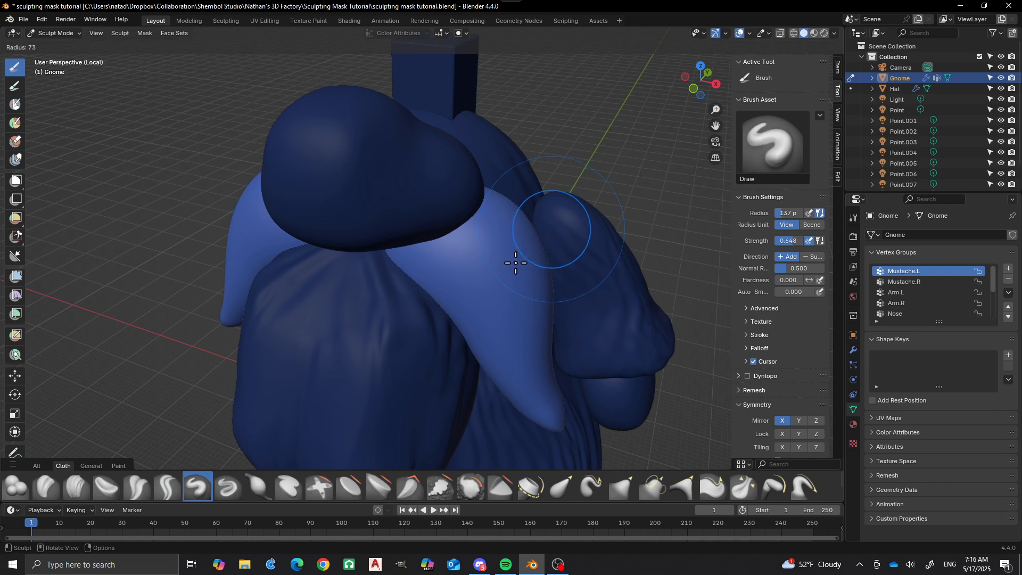
{"action": "left_click", "coordinate": [457, 276]}
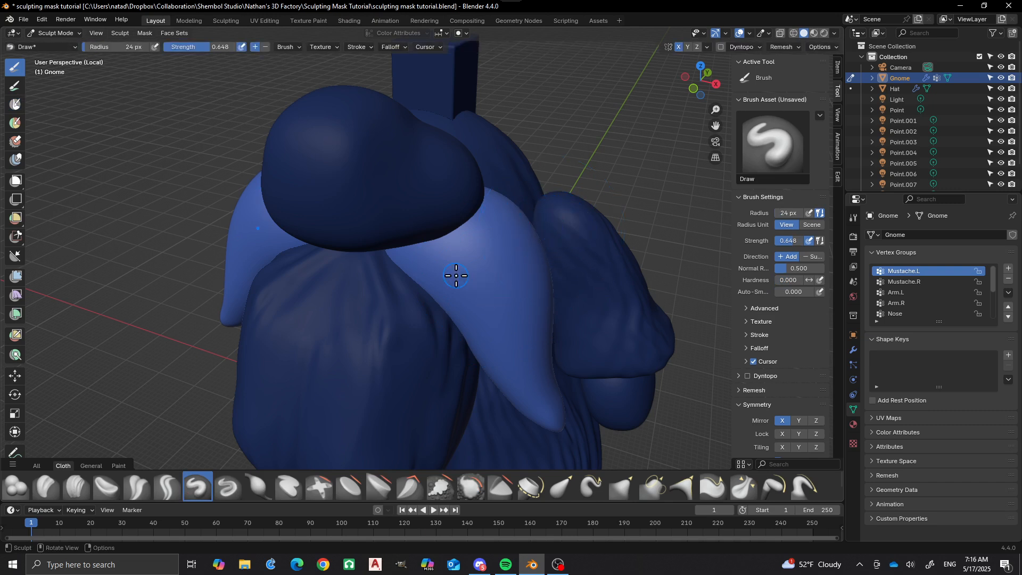
{"action": "key", "text": "f"}
{"action": "left_click", "coordinate": [506, 226]}
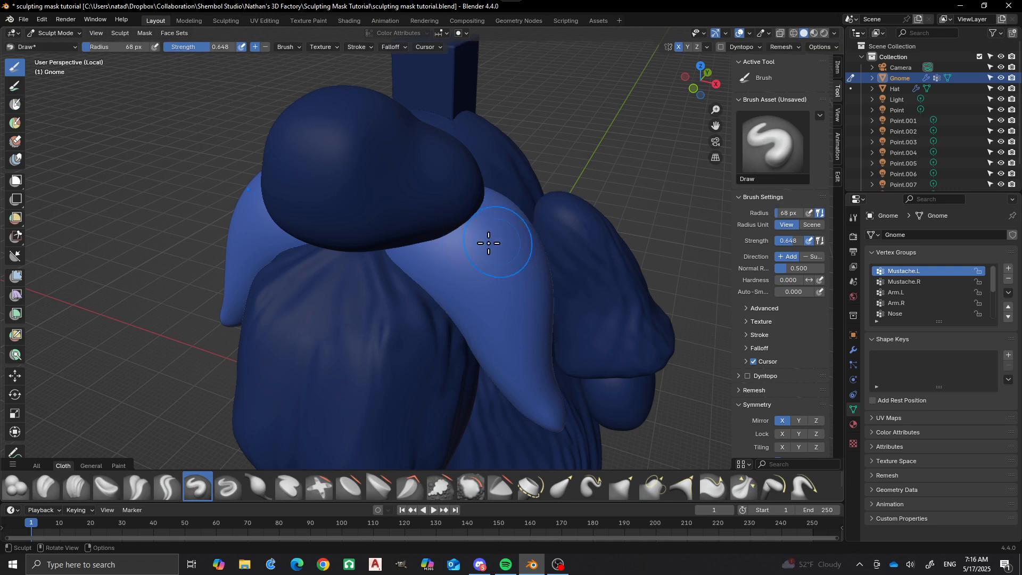
{"action": "left_click_drag", "start_coordinate": [468, 222], "coordinate": [507, 314]}
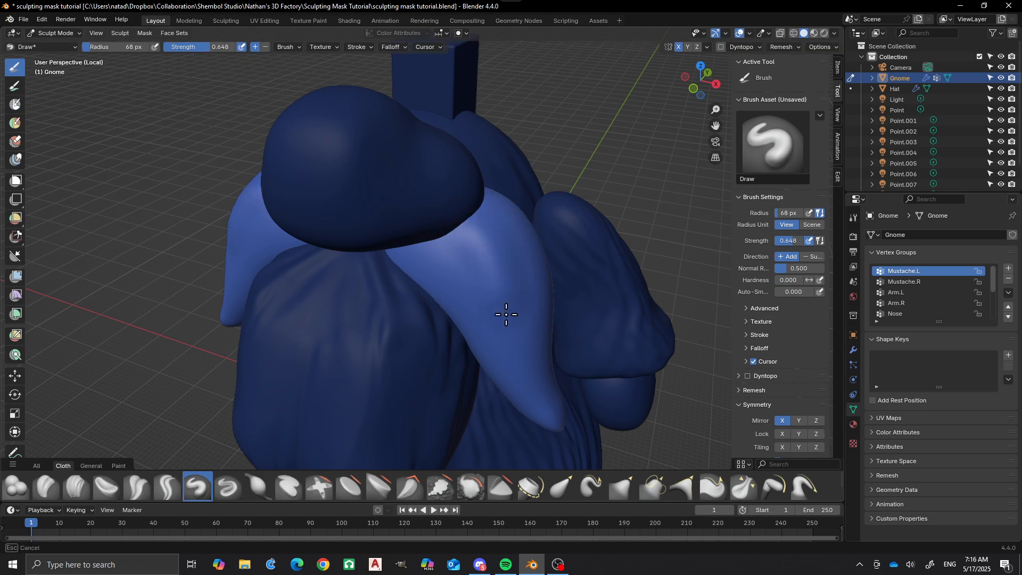
{"action": "mouse_move", "coordinate": [521, 355]}
{"action": "left_mouse_down"}
{"action": "mouse_move", "coordinate": [522, 303]}
{"action": "mouse_move", "coordinate": [445, 256]}
{"action": "mouse_move", "coordinate": [506, 383]}
{"action": "mouse_move", "coordinate": [532, 402]}
{"action": "mouse_move", "coordinate": [535, 373]}
{"action": "left_mouse_up"}
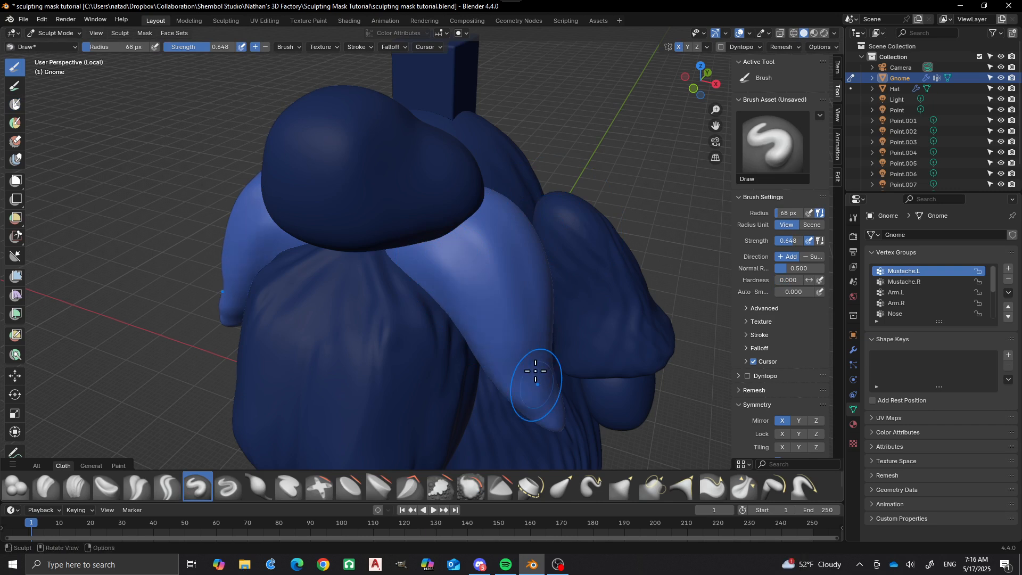
{"action": "mouse_move", "coordinate": [495, 215]}
{"action": "left_mouse_down"}
{"action": "mouse_move", "coordinate": [526, 250]}
{"action": "mouse_move", "coordinate": [552, 405]}
{"action": "mouse_move", "coordinate": [534, 335]}
{"action": "mouse_move", "coordinate": [472, 256]}
{"action": "mouse_move", "coordinate": [508, 320]}
{"action": "mouse_move", "coordinate": [526, 384]}
{"action": "mouse_move", "coordinate": [515, 353]}
{"action": "left_mouse_up"}
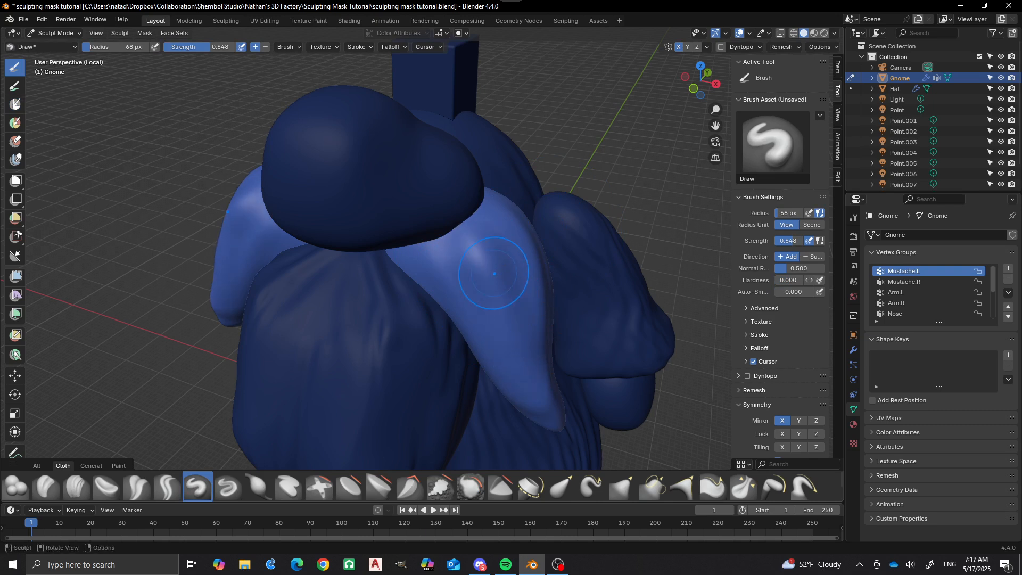
- Tighten the raised forms on the mustache with lengthwise Pinch/Magnify strokes at 68 px
{"action": "key", "text": "p"}
{"action": "left_click_drag", "start_coordinate": [479, 216], "coordinate": [504, 266]}
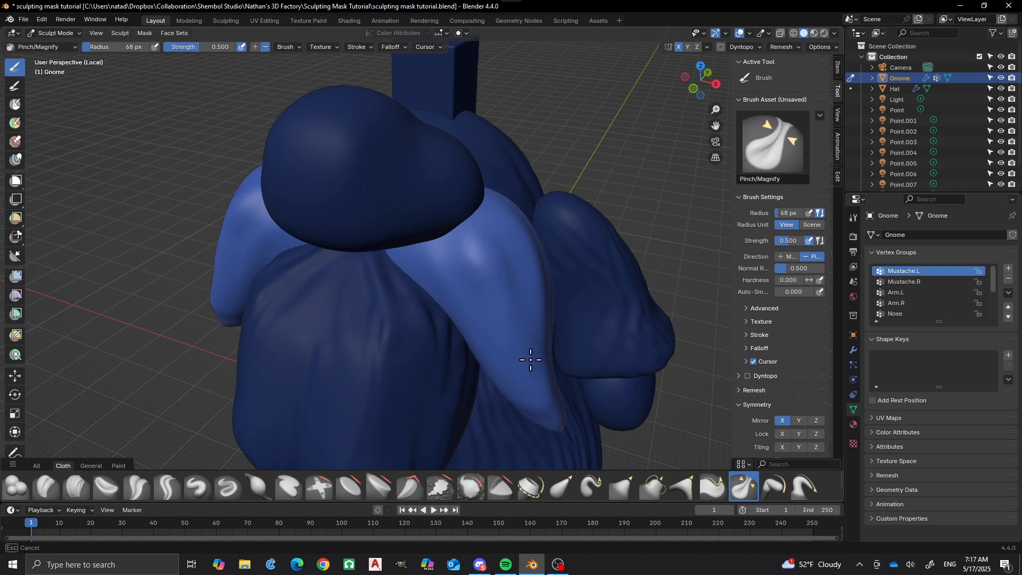
{"action": "mouse_move", "coordinate": [520, 321]}
{"action": "left_mouse_down"}
{"action": "mouse_move", "coordinate": [516, 285]}
{"action": "mouse_move", "coordinate": [452, 239]}
{"action": "mouse_move", "coordinate": [495, 330]}
{"action": "left_mouse_up"}
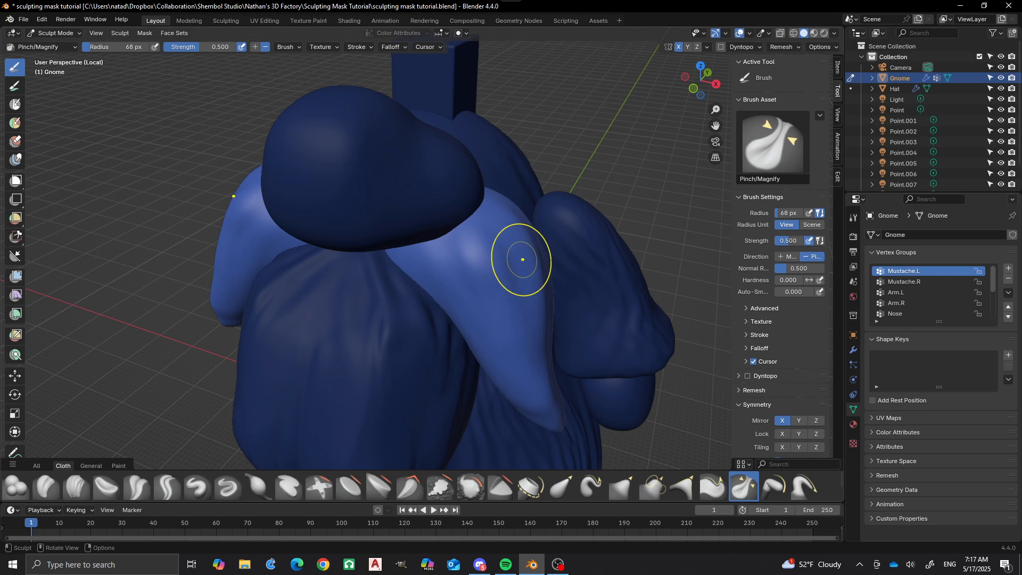
- Carve long grooves down the mustache with the Crease Sharp brush at 68 px
{"action": "left_click", "coordinate": [168, 488]}
{"action": "left_click_drag", "start_coordinate": [459, 256], "coordinate": [522, 383]}
{"action": "mouse_move", "coordinate": [479, 228]}
{"action": "left_mouse_down"}
{"action": "mouse_move", "coordinate": [513, 263]}
{"action": "mouse_move", "coordinate": [538, 338]}
{"action": "left_mouse_up"}
- Reduce the Crease Sharp radius to 24 px and cut a finer lengthwise groove along the mustache's outer side
{"action": "scroll", "coordinate": [467, 281], "scroll_direction": "down", "scroll_amount": 3}
{"action": "middle_click_drag", "start_coordinate": [467, 281], "coordinate": [445, 317]}
{"action": "scroll", "coordinate": [402, 317], "scroll_direction": "up", "scroll_amount": 3}
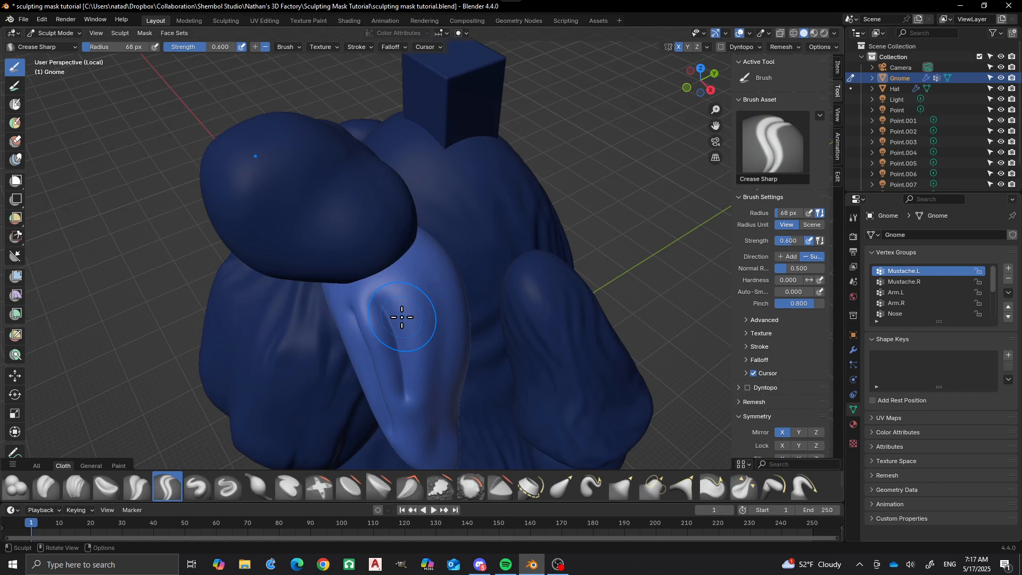
{"action": "key", "text": "f"}
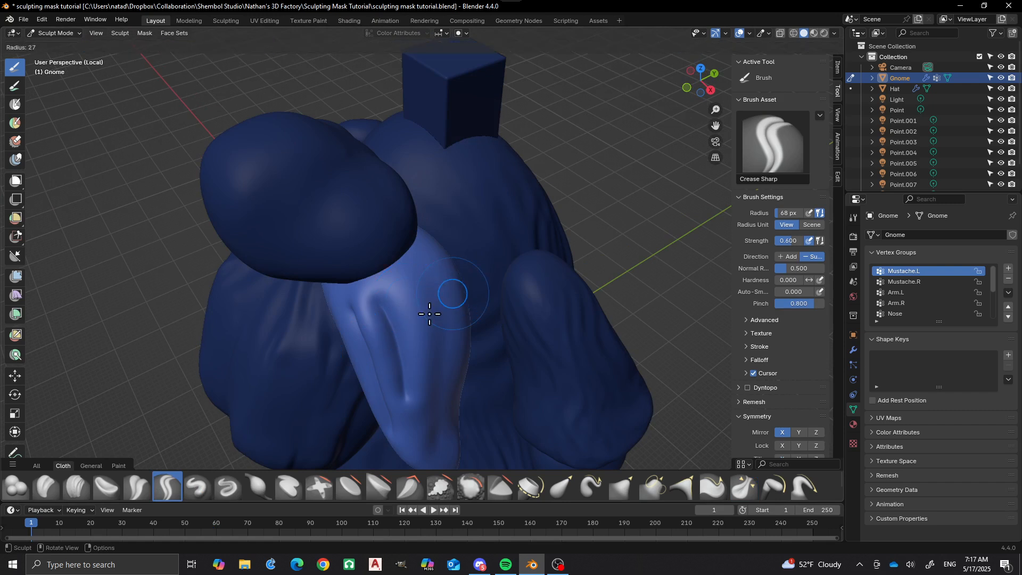
{"action": "left_click", "coordinate": [403, 312]}
{"action": "left_click_drag", "start_coordinate": [395, 282], "coordinate": [414, 300]}
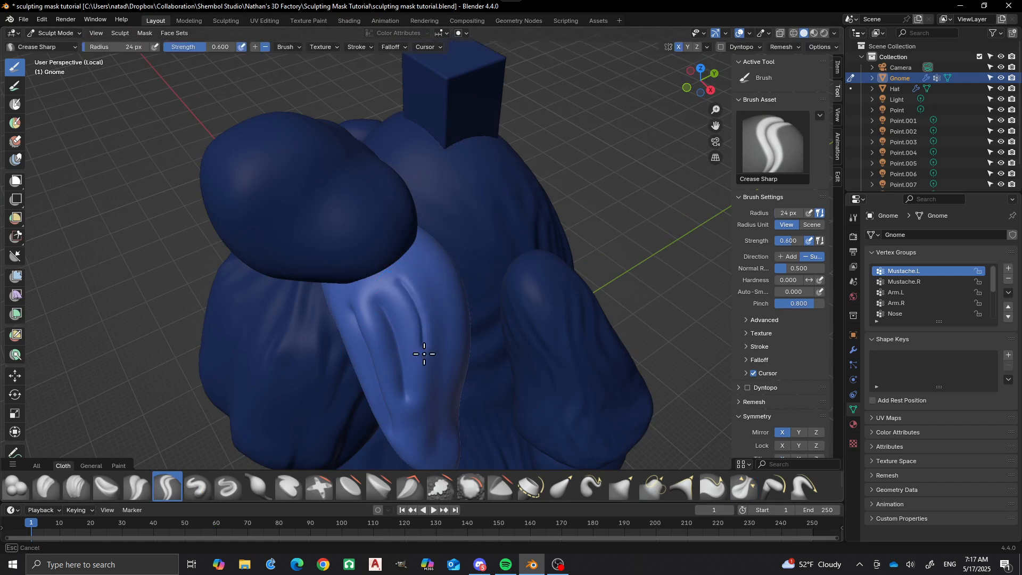
{"action": "left_click_drag", "start_coordinate": [424, 438], "coordinate": [425, 441]}
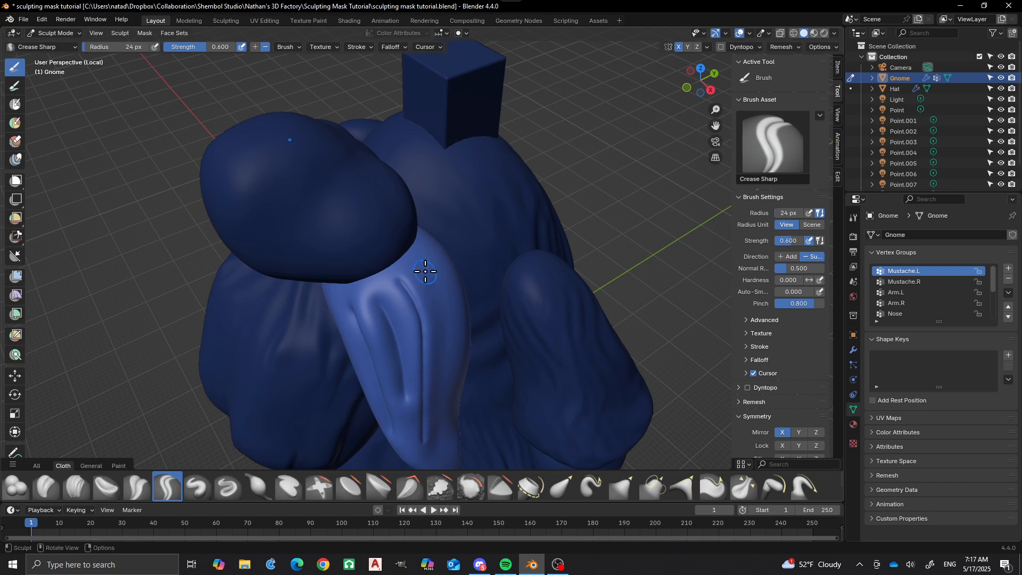
- Cut further fine lengthwise grooves down the mustache's outer side with the Crease Sharp brush at 24 px
{"action": "left_click_drag", "start_coordinate": [425, 272], "coordinate": [440, 293]}
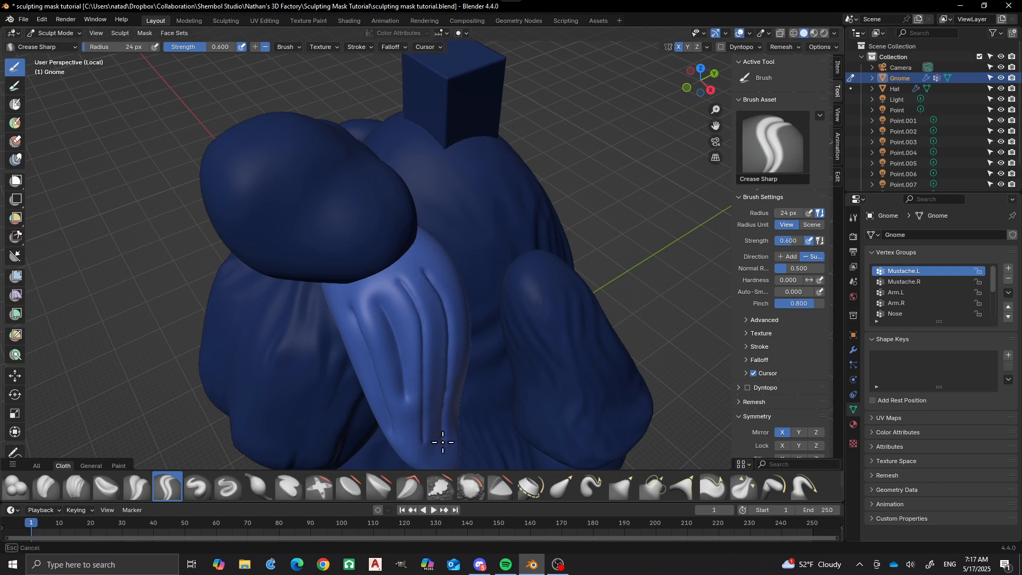
{"action": "left_click_drag", "start_coordinate": [443, 442], "coordinate": [435, 440]}
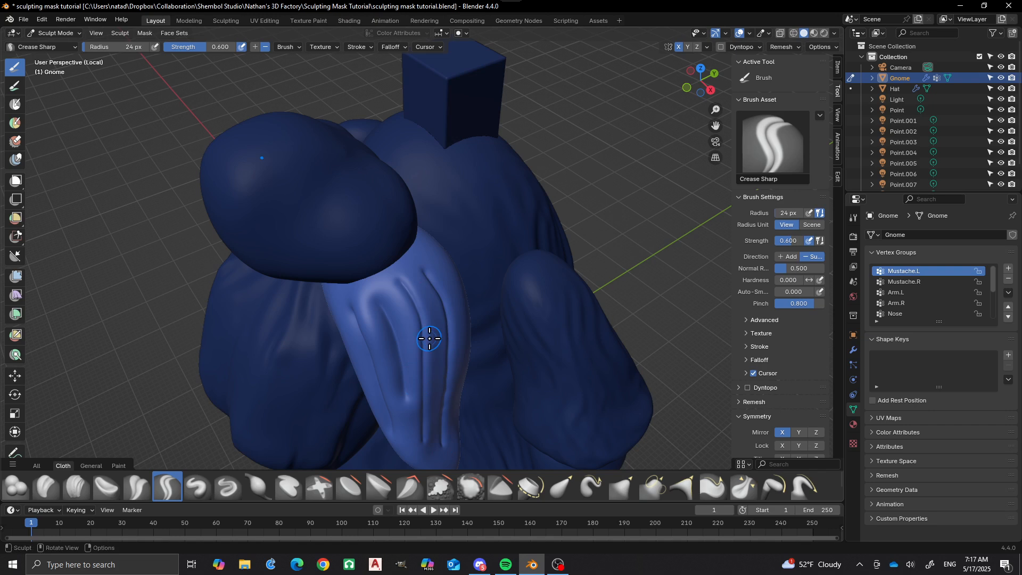
- Soften the fine grooves along the mustache with the Smooth brush at a 62 px radius
{"action": "key", "text": "s"}
{"action": "key", "text": "f"}
{"action": "left_click", "coordinate": [418, 278]}
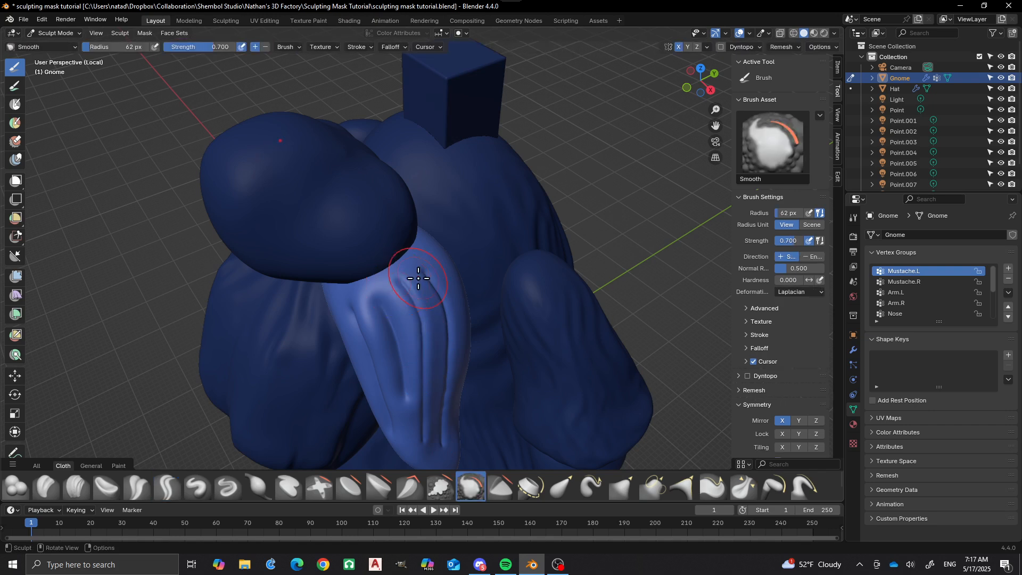
{"action": "left_click_drag", "start_coordinate": [405, 281], "coordinate": [425, 426]}
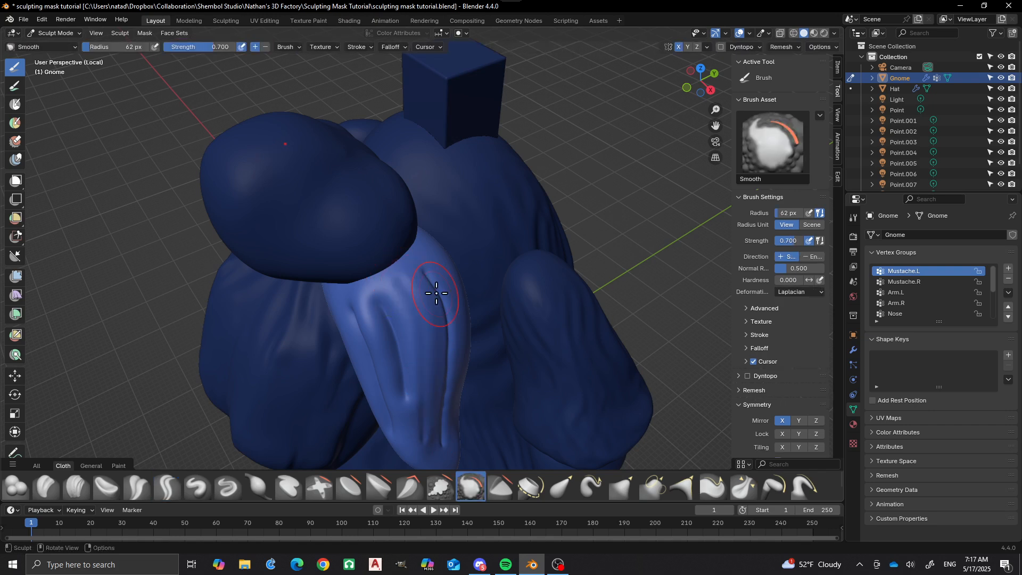
{"action": "left_click_drag", "start_coordinate": [436, 293], "coordinate": [442, 350]}
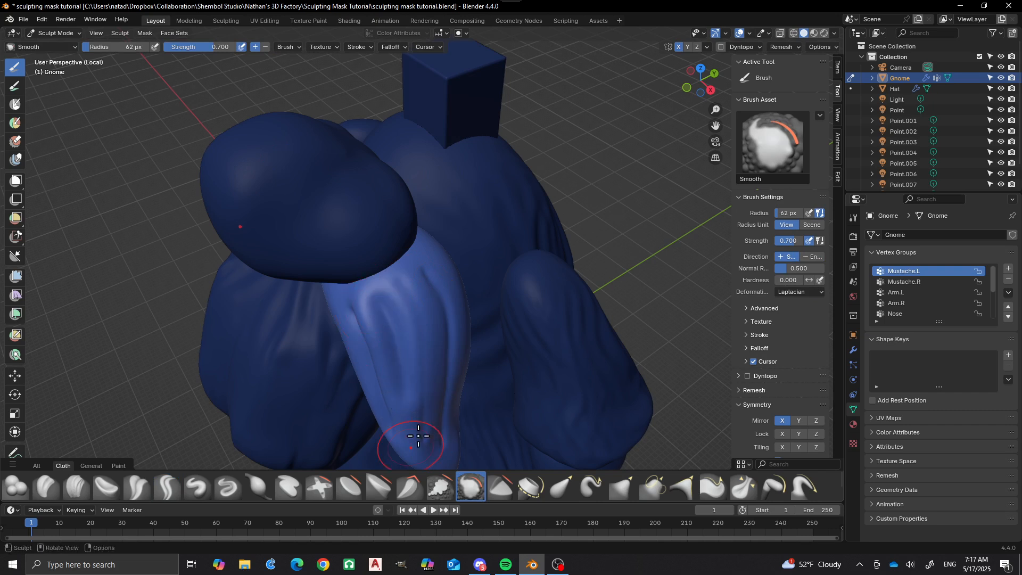
- Sharpen the strands along the mustache's outer side with lengthwise Pinch/Magnify strokes at a 143 px radius and 0.830 strength
{"action": "middle_click_drag", "start_coordinate": [418, 436], "coordinate": [435, 380]}
{"action": "scroll", "coordinate": [458, 322], "scroll_direction": "up", "scroll_amount": 2}
{"action": "key", "text": "p"}
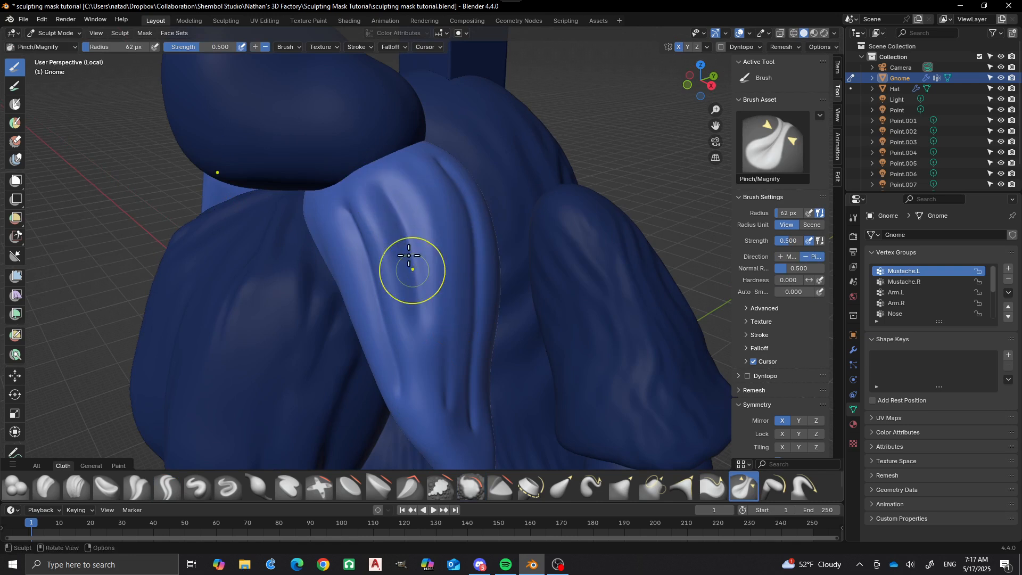
{"action": "key", "text": "f"}
{"action": "left_click", "coordinate": [450, 215]}
{"action": "key", "text": "shift+f"}
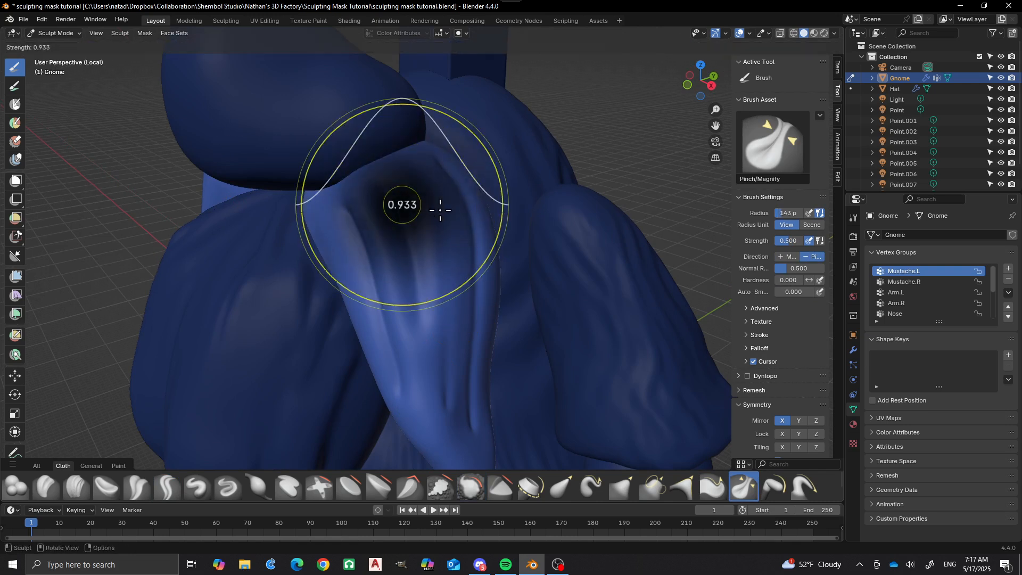
{"action": "left_click", "coordinate": [423, 205]}
{"action": "left_click_drag", "start_coordinate": [399, 196], "coordinate": [417, 318]}
{"action": "left_click_drag", "start_coordinate": [356, 216], "coordinate": [392, 369]}
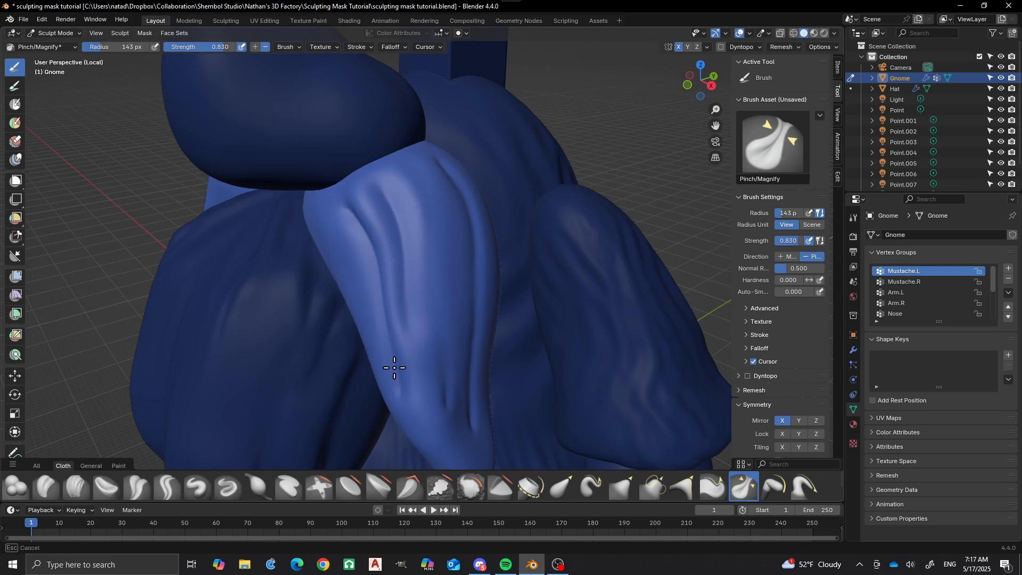
{"action": "mouse_move", "coordinate": [411, 293]}
{"action": "middle_mouse_down"}
{"action": "mouse_move", "coordinate": [431, 297]}
{"action": "mouse_move", "coordinate": [465, 264]}
{"action": "middle_mouse_up"}
{"action": "left_click_drag", "start_coordinate": [399, 222], "coordinate": [420, 278]}
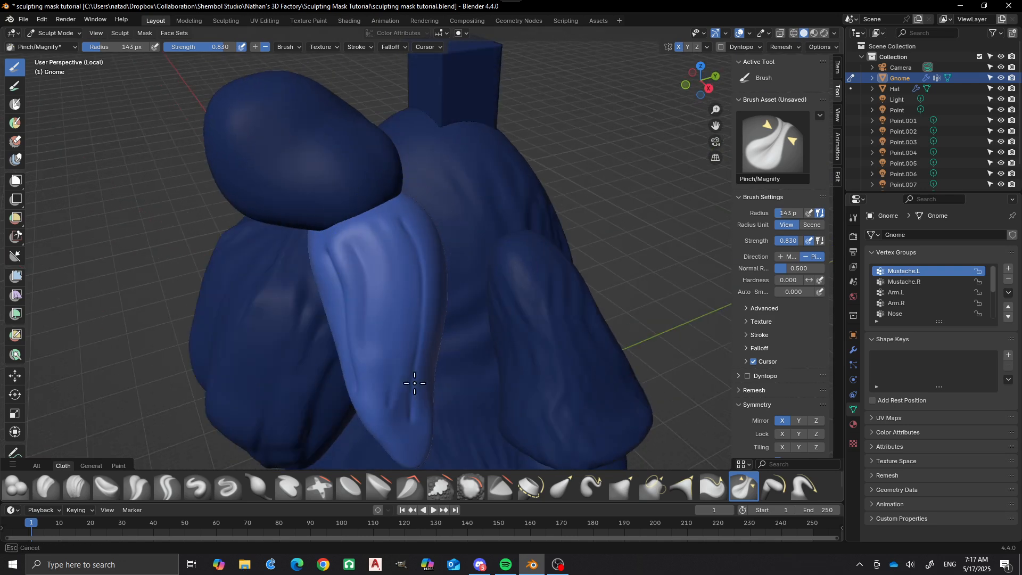
{"action": "left_click_drag", "start_coordinate": [408, 427], "coordinate": [406, 438]}
- Pinch the strands on the front of the mustache from below the nose downward, using Pinch/Magnify at 143 px
{"action": "scroll", "coordinate": [381, 319], "scroll_direction": "down", "scroll_amount": 4}
{"action": "middle_click_drag", "start_coordinate": [368, 315], "coordinate": [410, 320]}
{"action": "scroll", "coordinate": [418, 305], "scroll_direction": "up", "scroll_amount": 3}
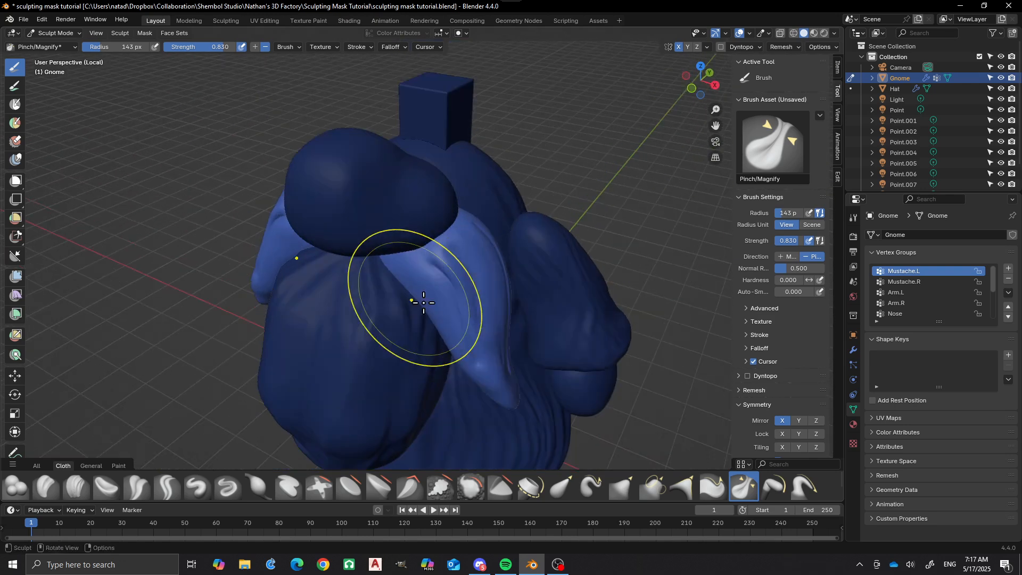
{"action": "mouse_move", "coordinate": [475, 322]}
{"action": "middle_mouse_down"}
{"action": "mouse_move", "coordinate": [492, 316]}
{"action": "mouse_move", "coordinate": [506, 244]}
{"action": "middle_mouse_up"}
{"action": "scroll", "coordinate": [506, 244], "scroll_direction": "up", "scroll_amount": 2}
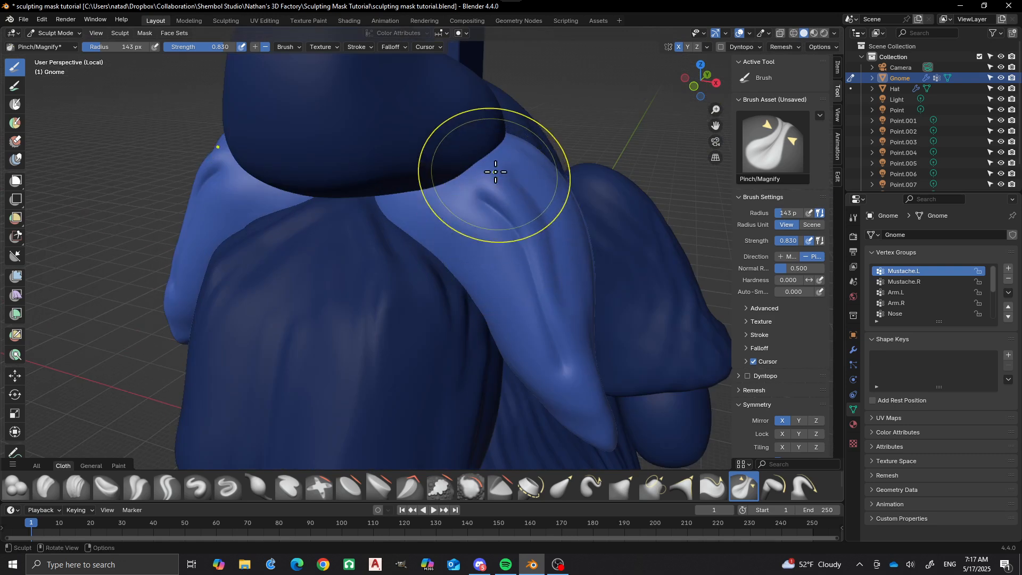
{"action": "mouse_move", "coordinate": [497, 167]}
{"action": "left_mouse_down"}
{"action": "mouse_move", "coordinate": [524, 198]}
{"action": "mouse_move", "coordinate": [549, 290]}
{"action": "left_mouse_up"}
{"action": "left_click_drag", "start_coordinate": [479, 188], "coordinate": [524, 272]}
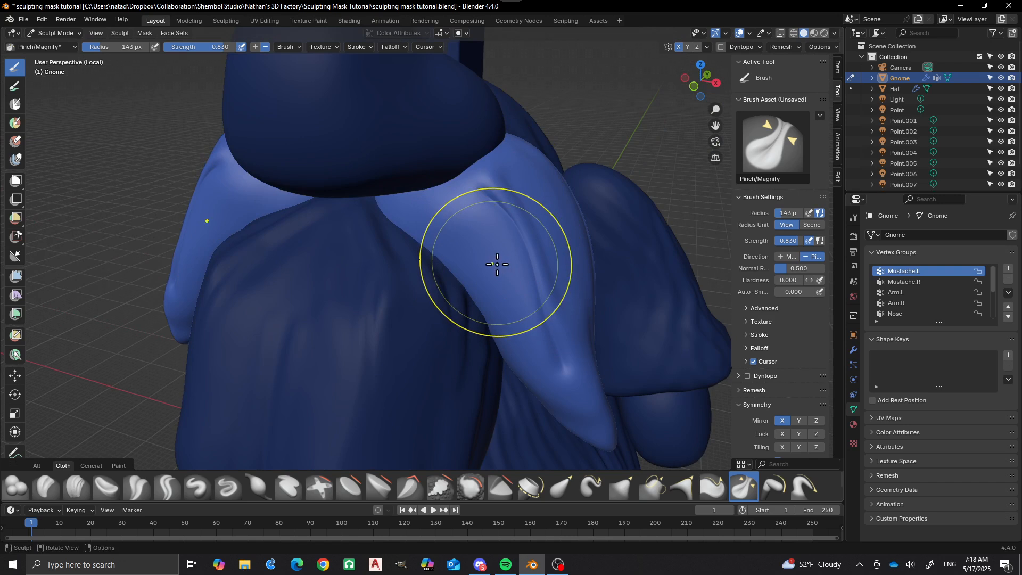
- Carve broad lengthwise grooves down the mustache's front to its tip with Crease Sharp at 143 px and 0.388 strength
{"action": "left_click", "coordinate": [168, 487]}
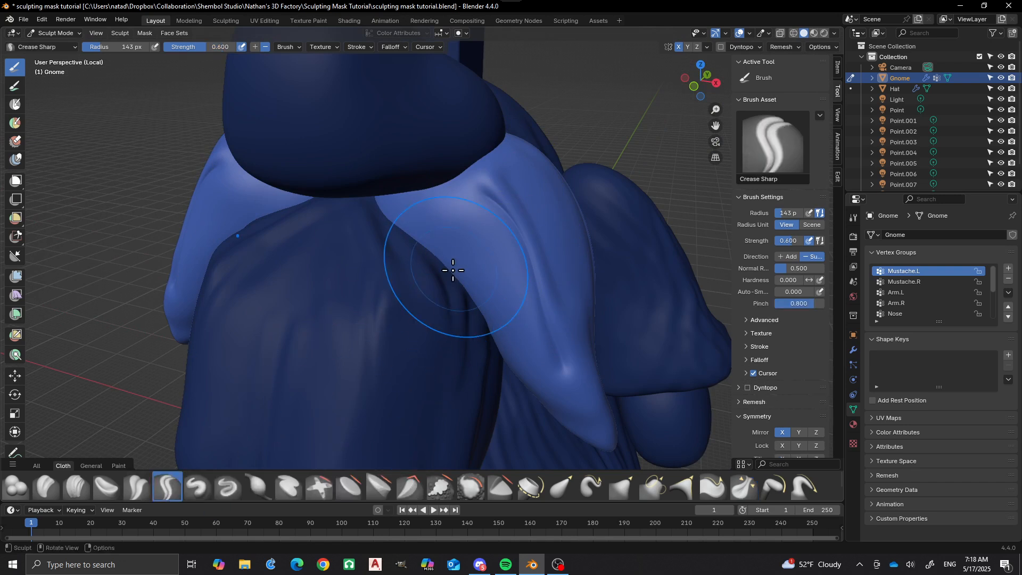
{"action": "key", "text": "shift+f"}
{"action": "left_click", "coordinate": [438, 279]}
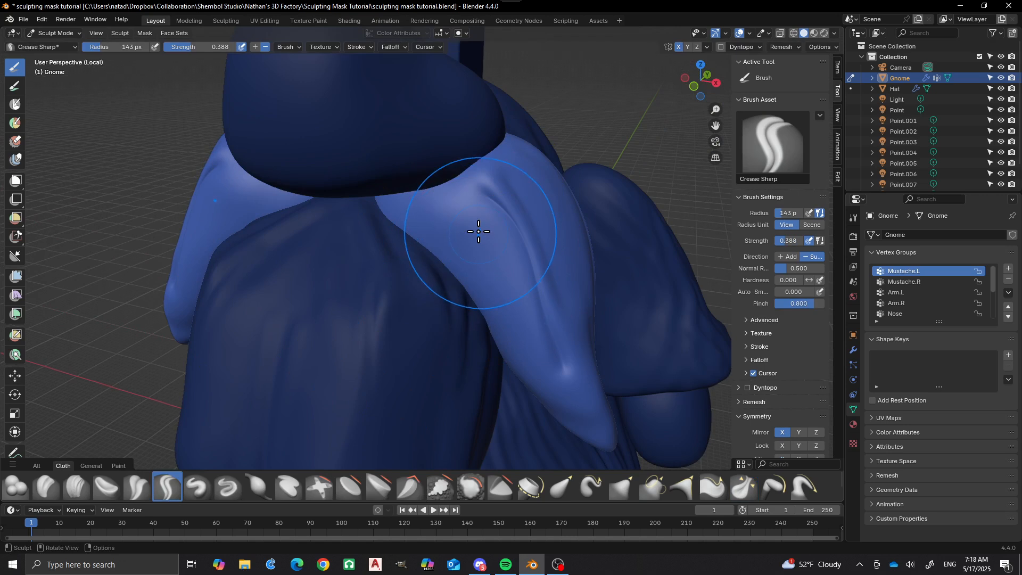
{"action": "left_click_drag", "start_coordinate": [465, 219], "coordinate": [553, 381]}
{"action": "mouse_move", "coordinate": [534, 177]}
{"action": "left_mouse_down"}
{"action": "mouse_move", "coordinate": [553, 195]}
{"action": "mouse_move", "coordinate": [584, 290]}
{"action": "mouse_move", "coordinate": [584, 377]}
{"action": "mouse_move", "coordinate": [596, 408]}
{"action": "left_mouse_up"}
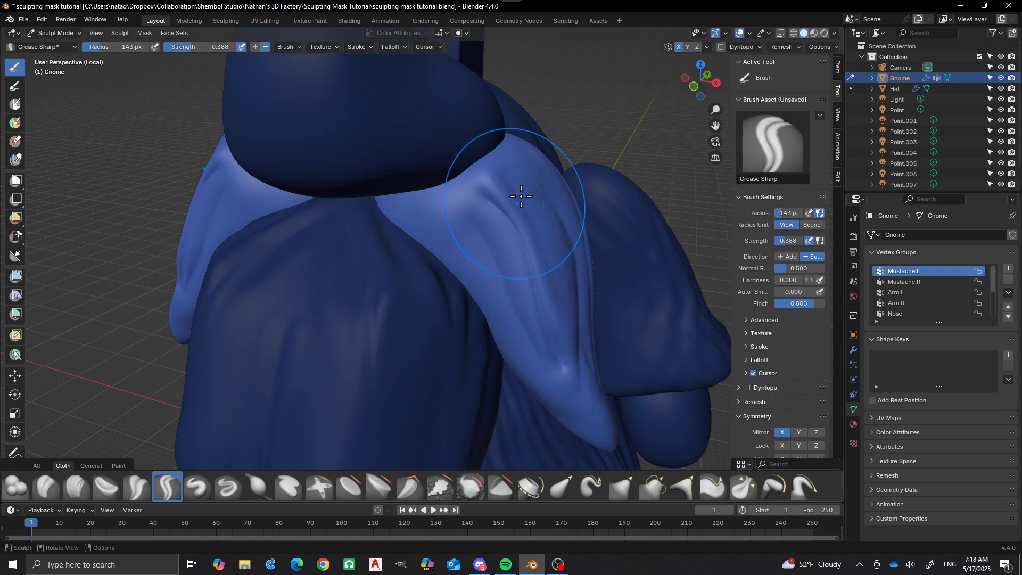
{"action": "left_click_drag", "start_coordinate": [524, 198], "coordinate": [575, 370]}
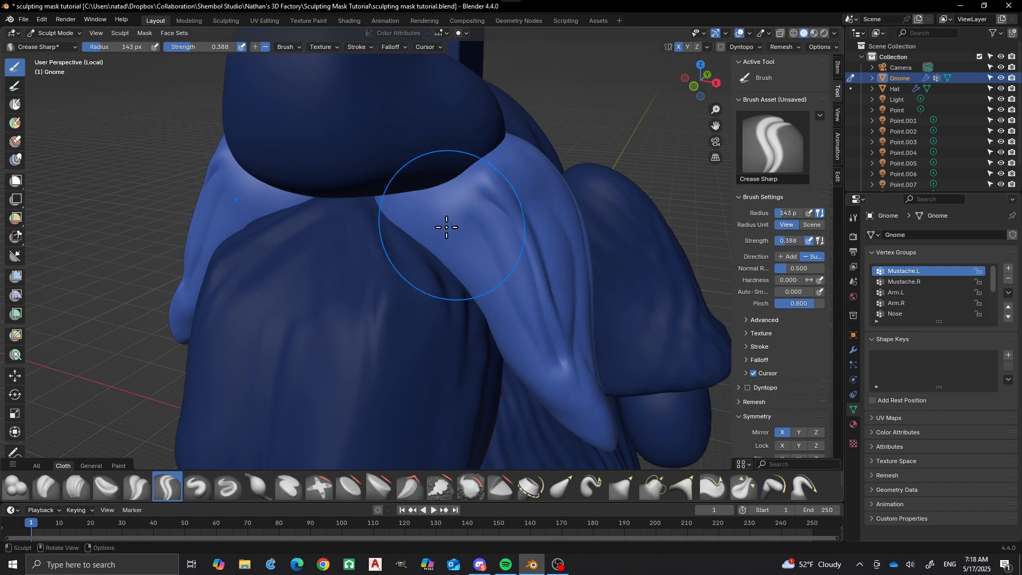
{"action": "left_click_drag", "start_coordinate": [444, 221], "coordinate": [594, 438]}
{"action": "left_click_drag", "start_coordinate": [579, 373], "coordinate": [599, 425]}
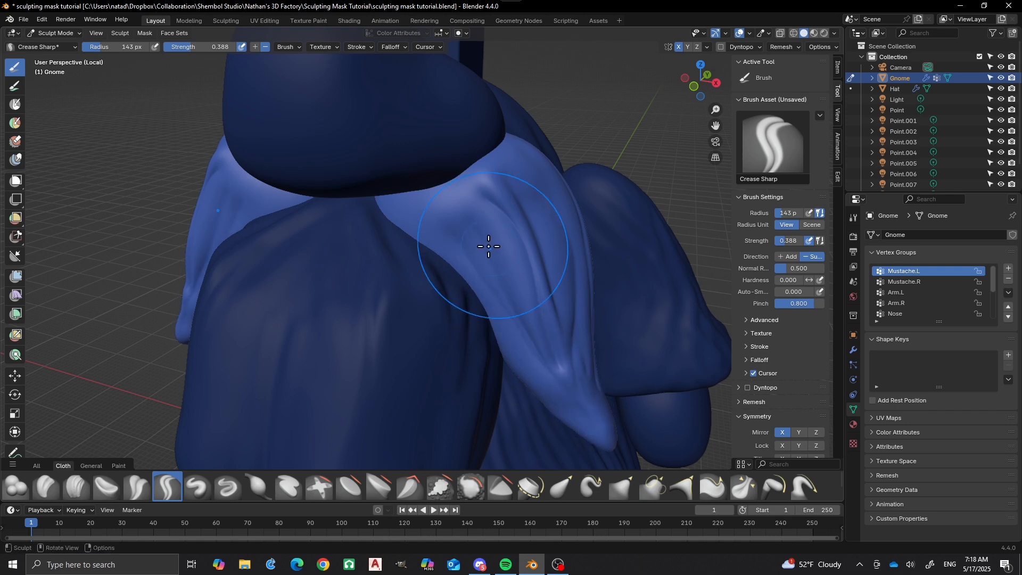